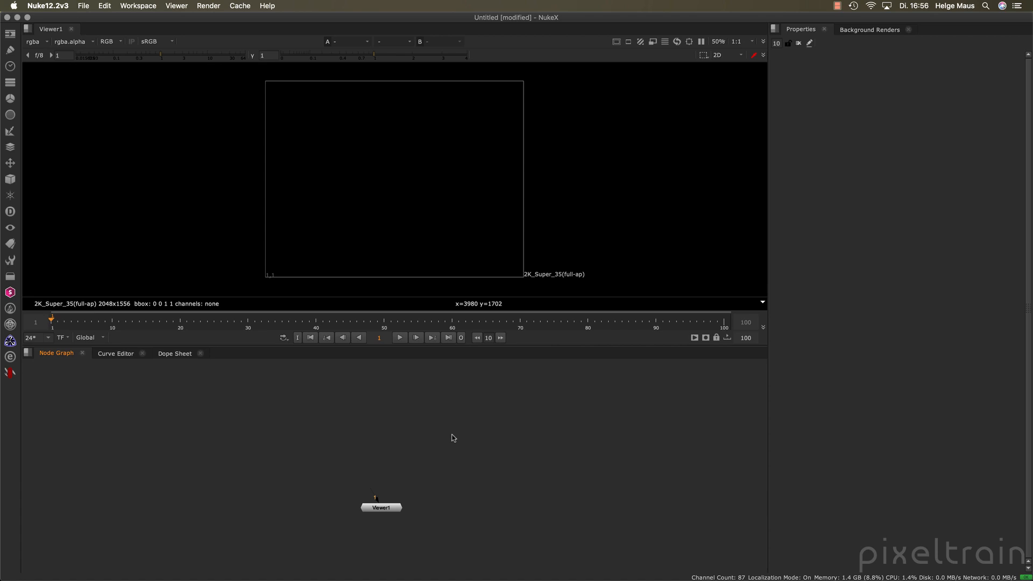
Step: Read in the image VRAY_Productrender.1001.exr, connect it to the viewer, and place the Viewer node directly beneath it
key(r)
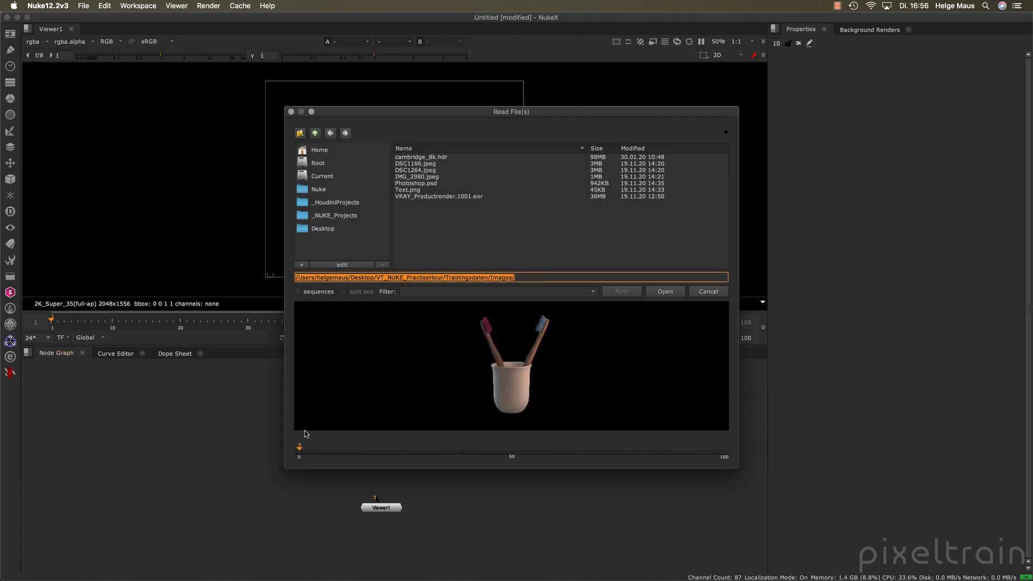
click(433, 196)
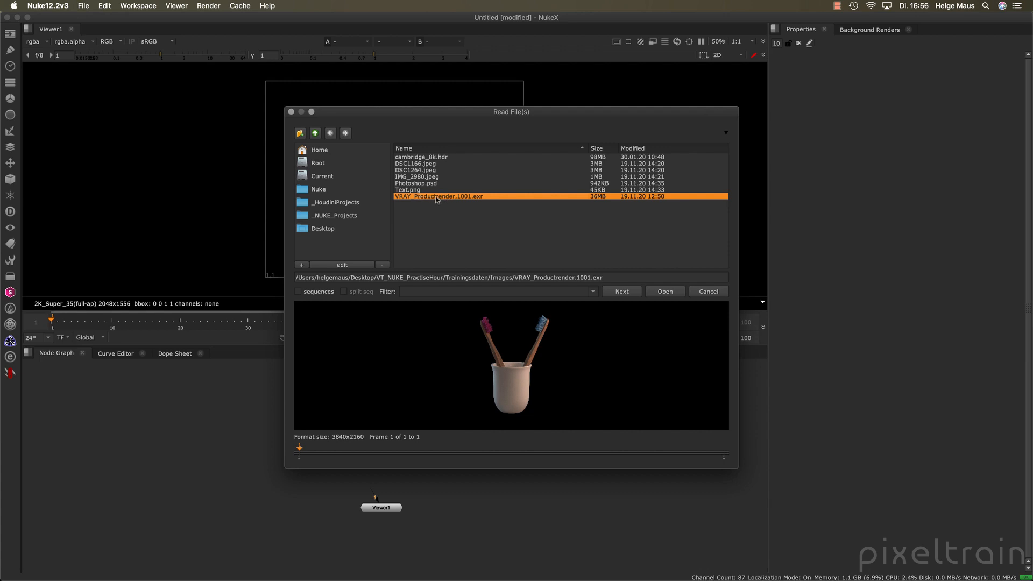
click(665, 292)
key(1)
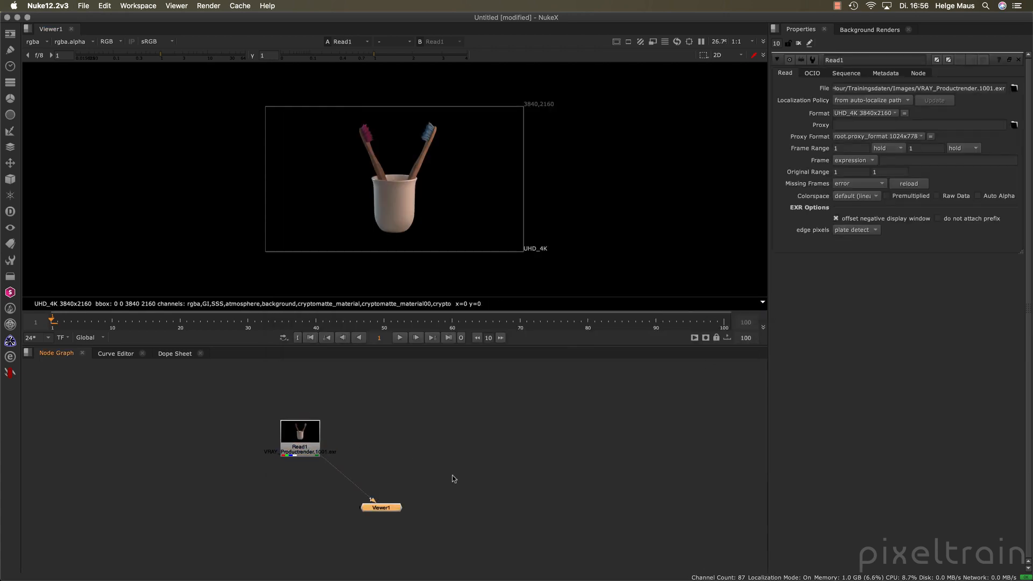
drag(395, 508, 314, 496)
click(473, 488)
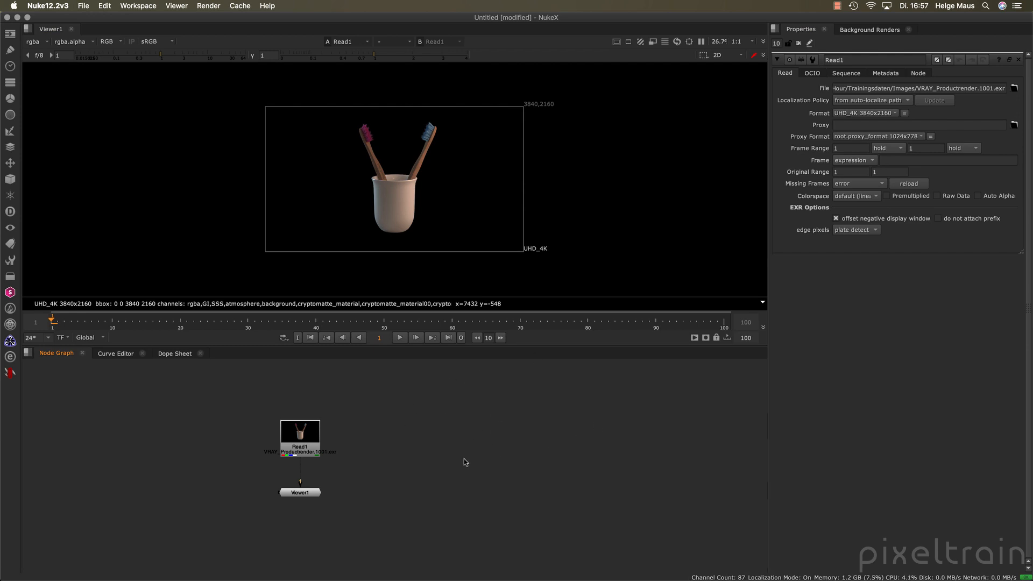
Step: Set the project's full size format to HD_1080 1920x1080 and close the open property panels
key(s)
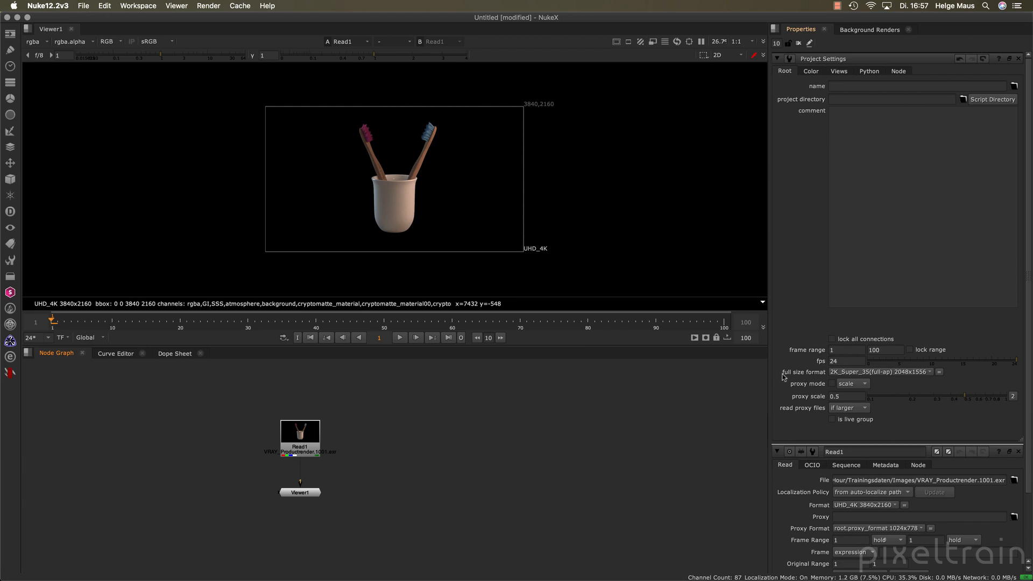
click(929, 373)
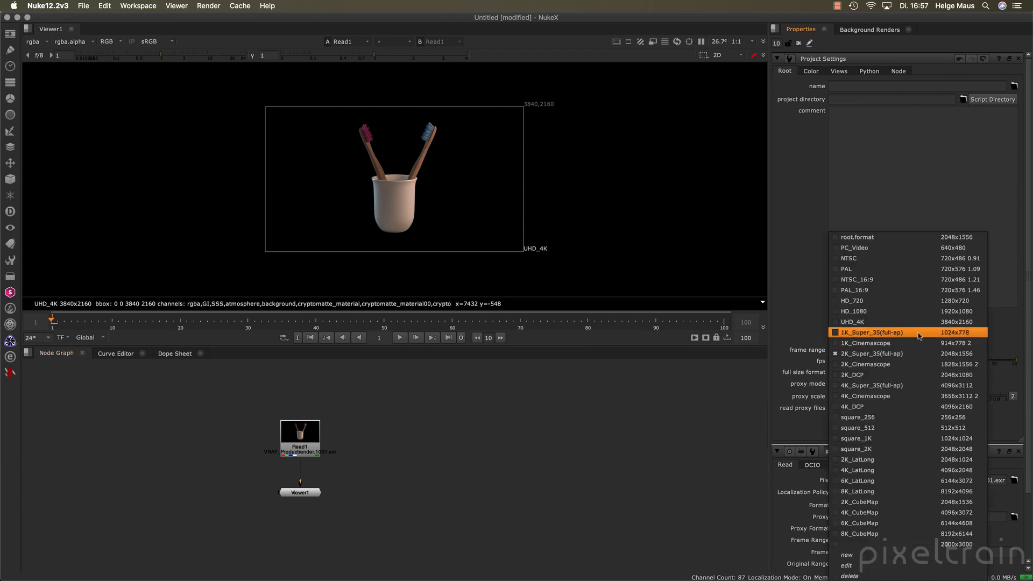
click(957, 312)
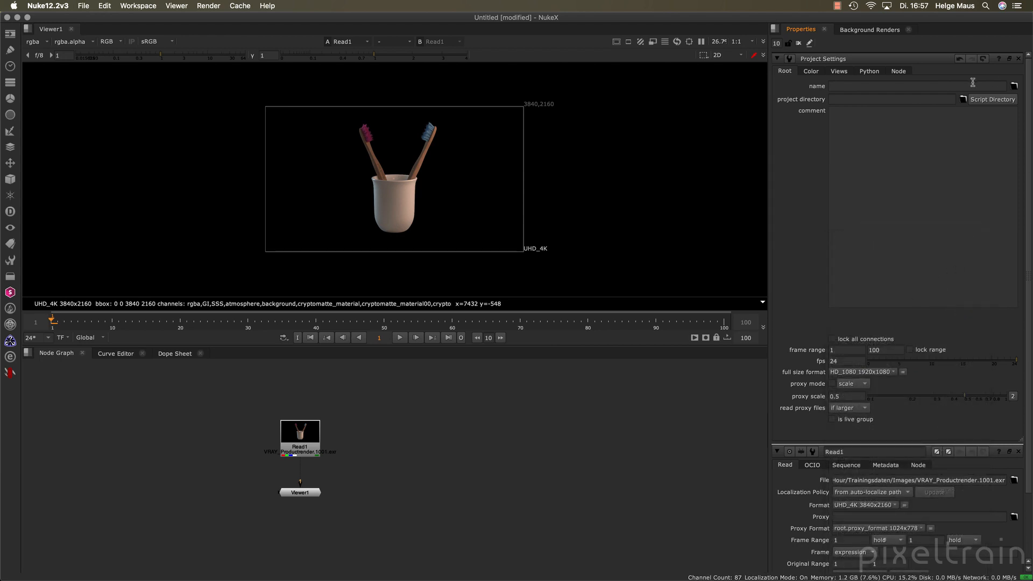
click(1018, 58)
click(1017, 58)
Step: Move the Read node aside, add a Reformat node after it, and shift the Viewer node lower in the graph
drag(312, 436, 209, 414)
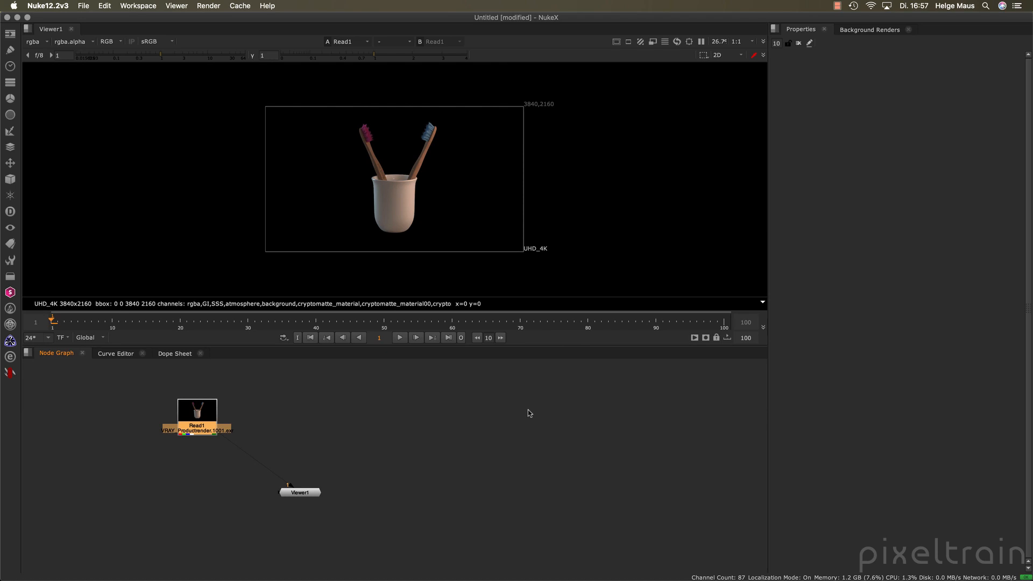
click(11, 165)
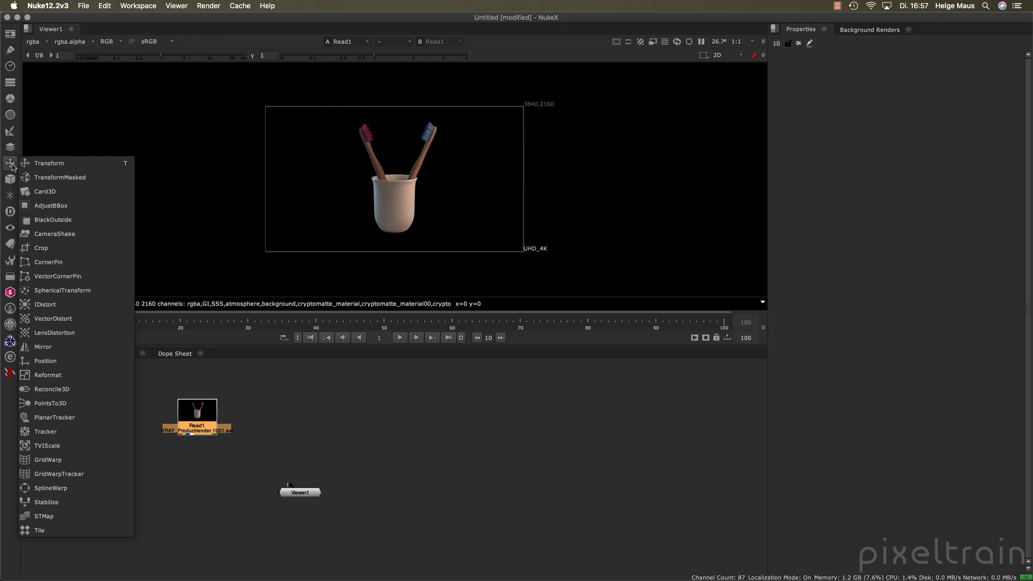
click(68, 375)
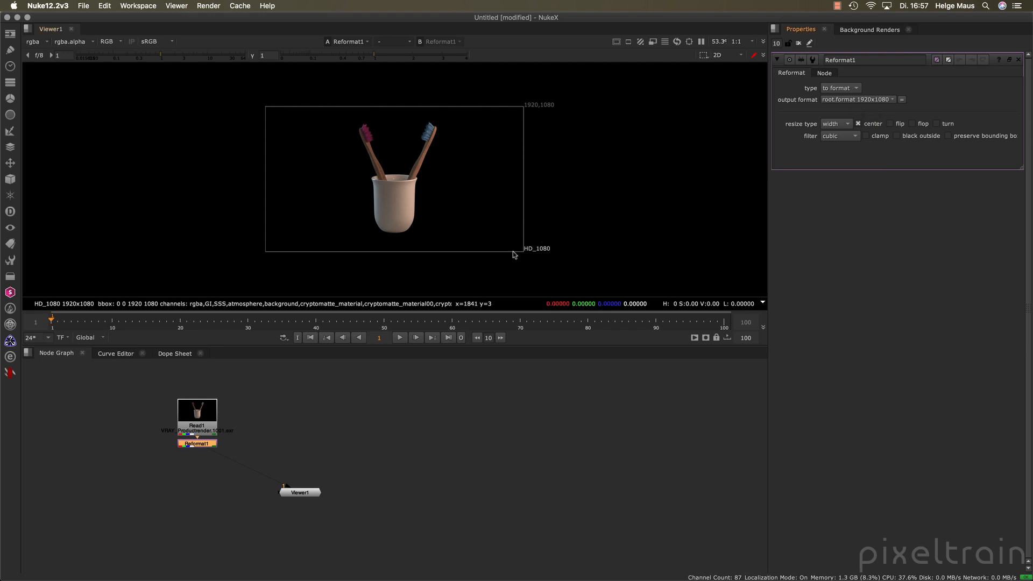
drag(300, 492, 282, 520)
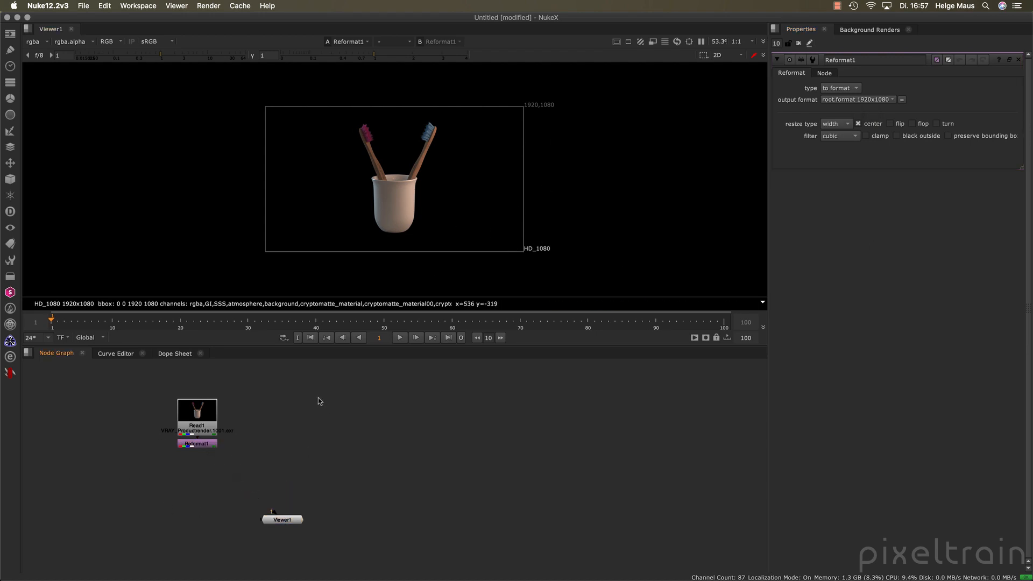
Step: Add a Constant node beside the Read branch and show it in the viewer
key(Tab)
text(con)
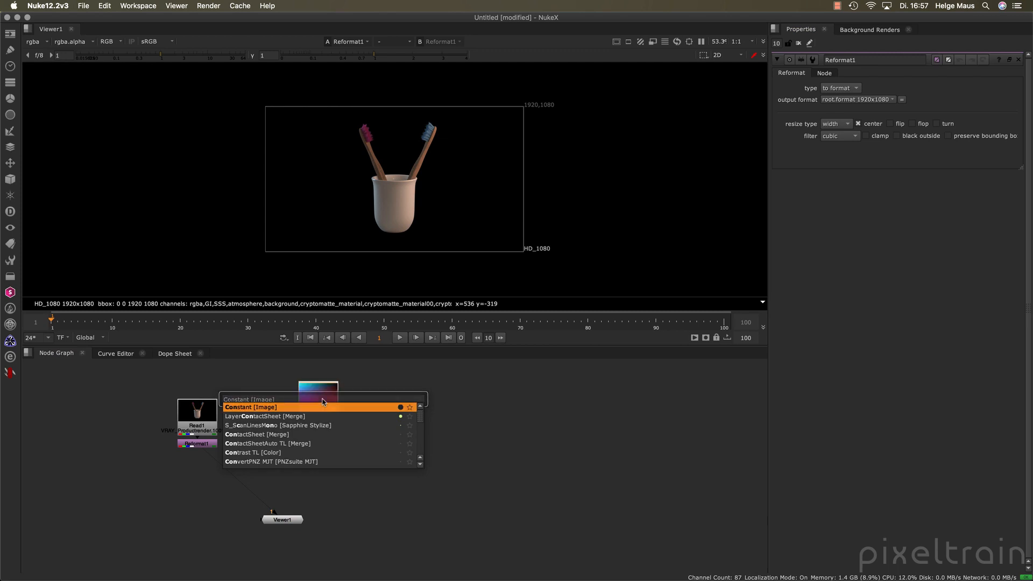
key(Return)
drag(322, 401, 311, 412)
key(1)
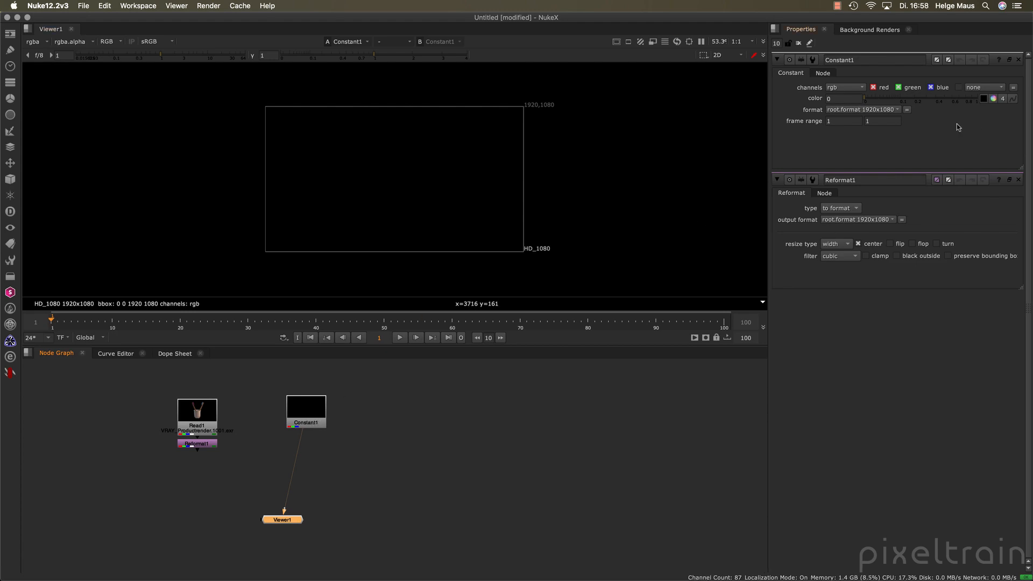
Step: Set the Constant's color to a muted blue of about 0.19, 0.43, 0.58 with alpha 1
click(993, 99)
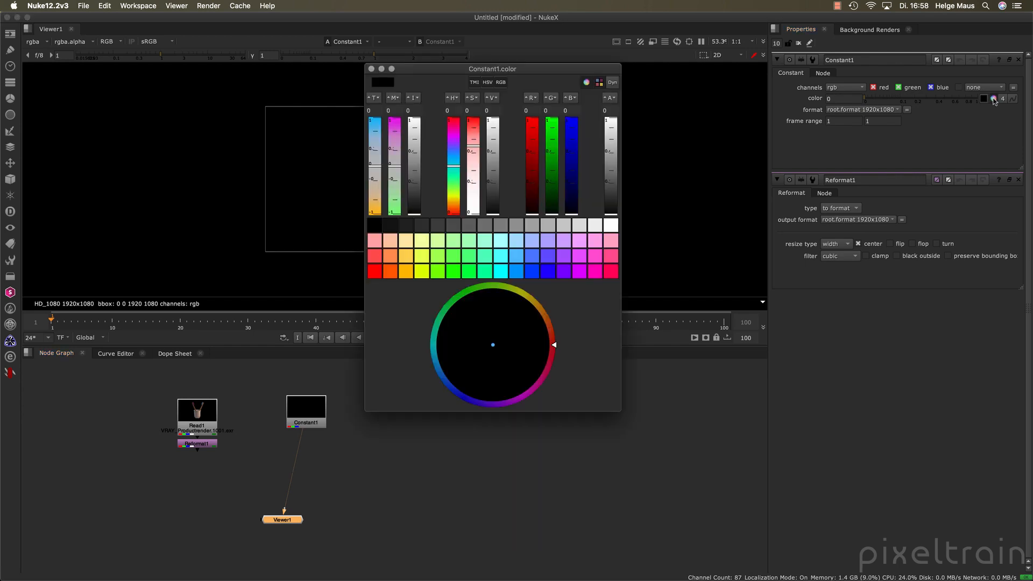
mouse_move(551, 74)
mouse_down()
mouse_move(515, 90)
mouse_move(534, 83)
mouse_up()
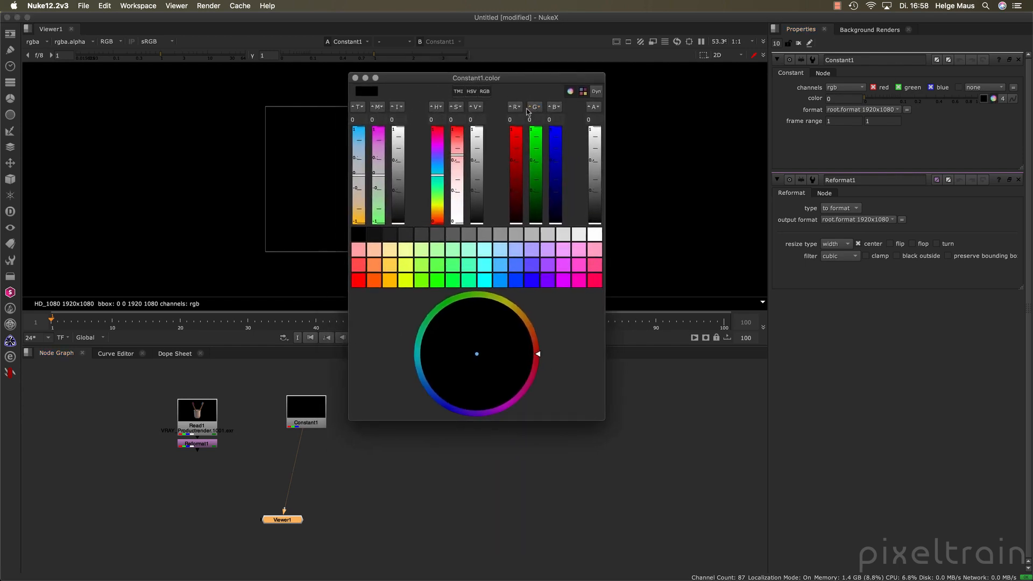
click(582, 93)
click(583, 92)
click(500, 282)
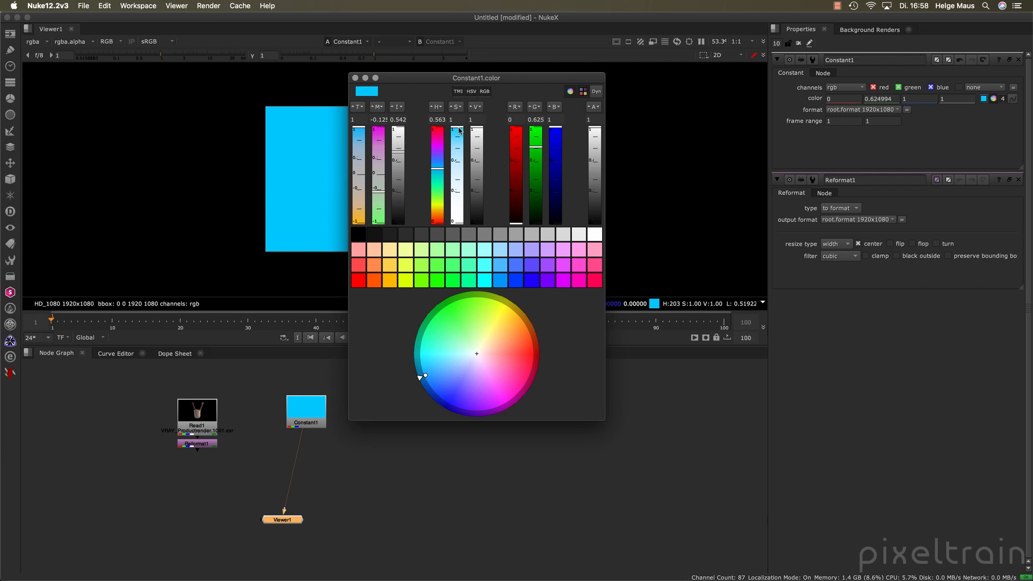
drag(460, 130, 478, 150)
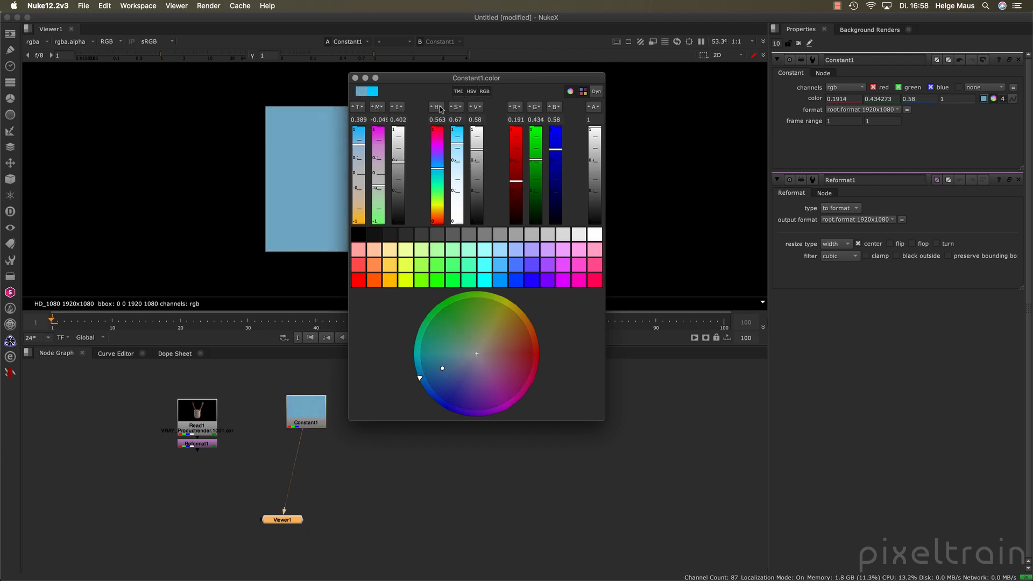
click(355, 78)
click(413, 450)
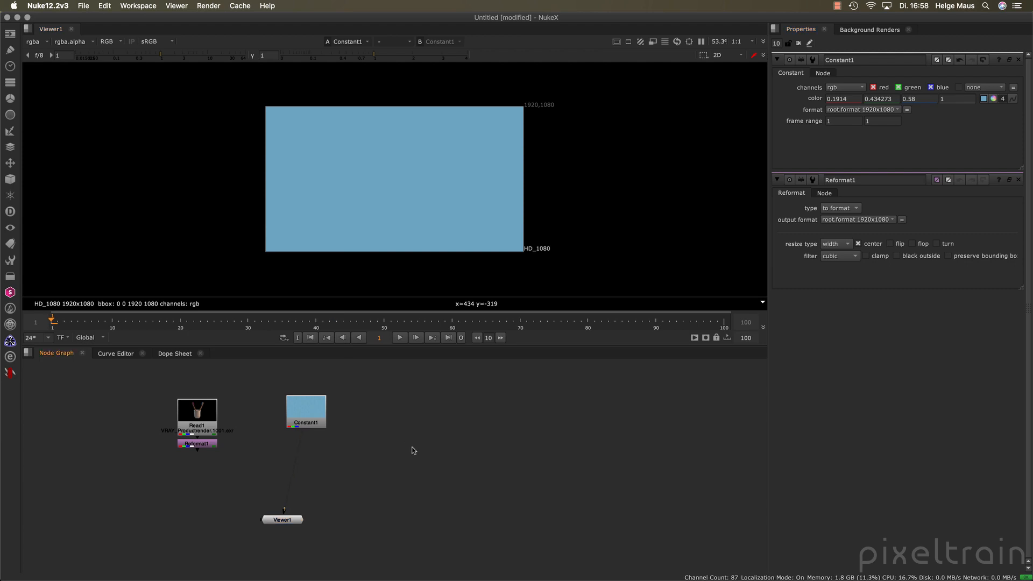
Step: Merge the reformatted render over the Constant, aligning the Viewer, Merge and Constant nodes in one vertical column
drag(289, 520, 313, 519)
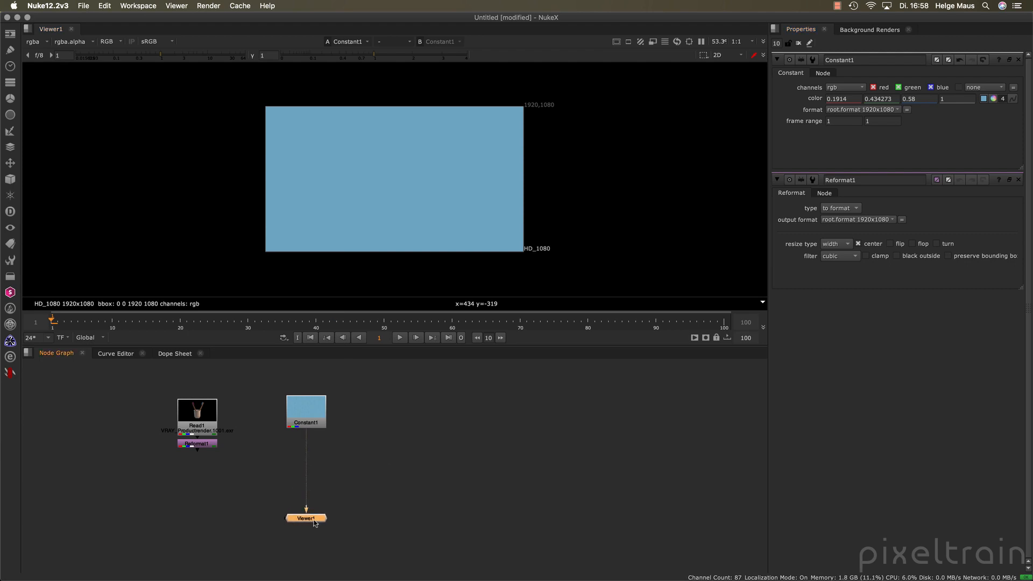
click(369, 510)
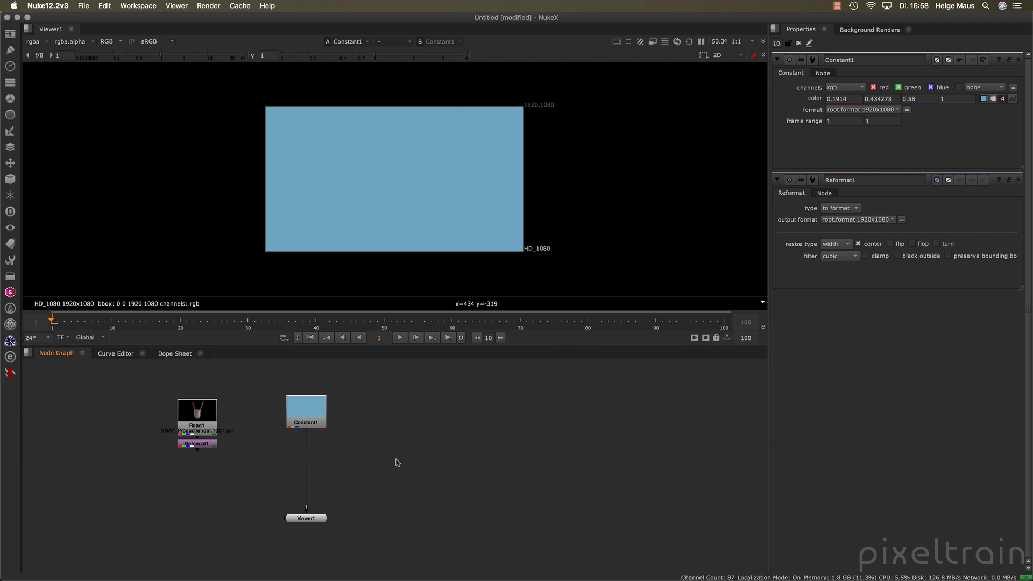
click(202, 443)
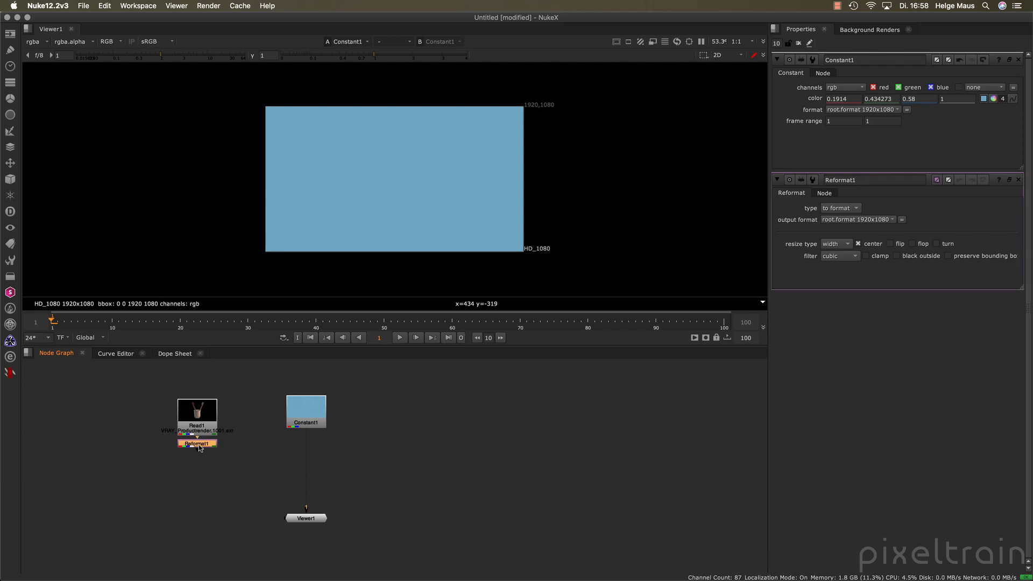
click(313, 421)
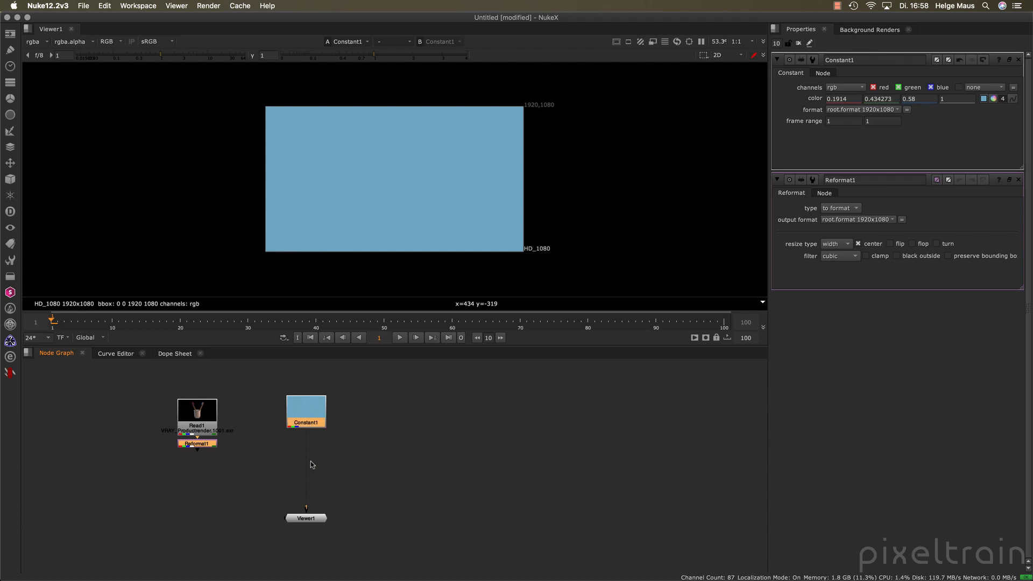
key(m)
drag(311, 461, 310, 449)
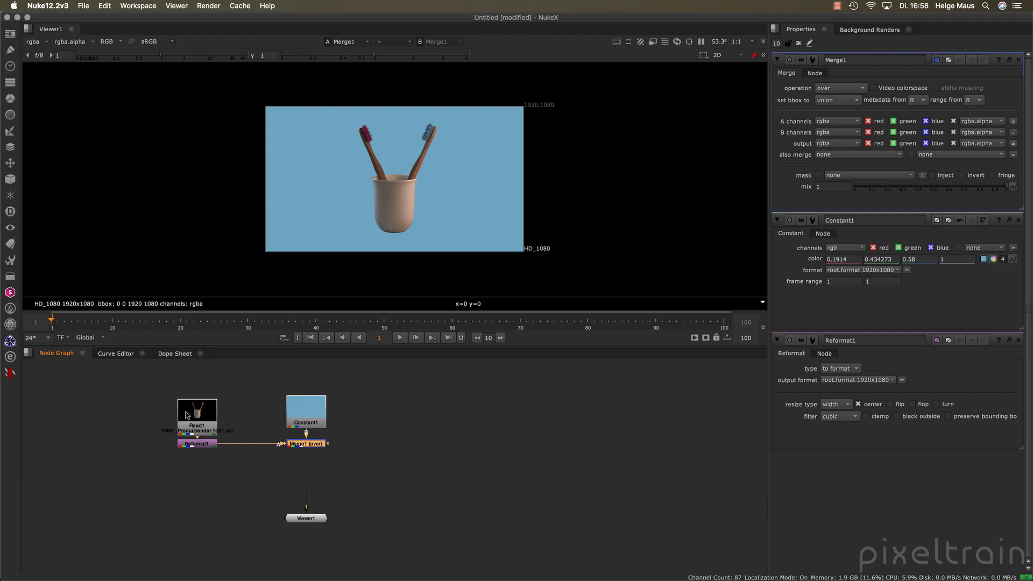
drag(308, 423, 311, 402)
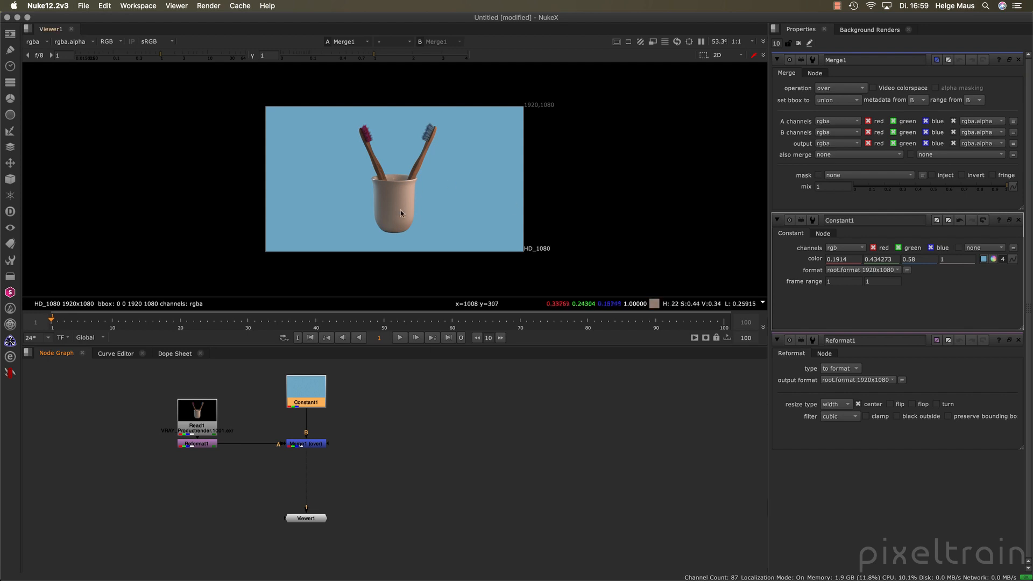
Step: Enlarge the merged image in the viewer and close the Constant and Reformat properties
scroll(405, 216, up, 1)
scroll(405, 220, up, 3)
scroll(406, 221, down, 2)
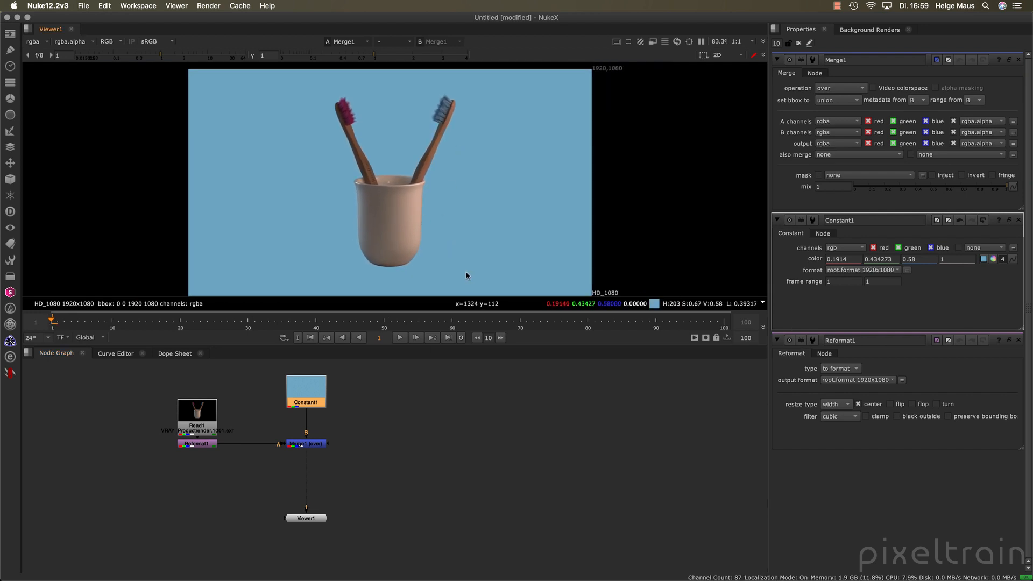
click(1018, 220)
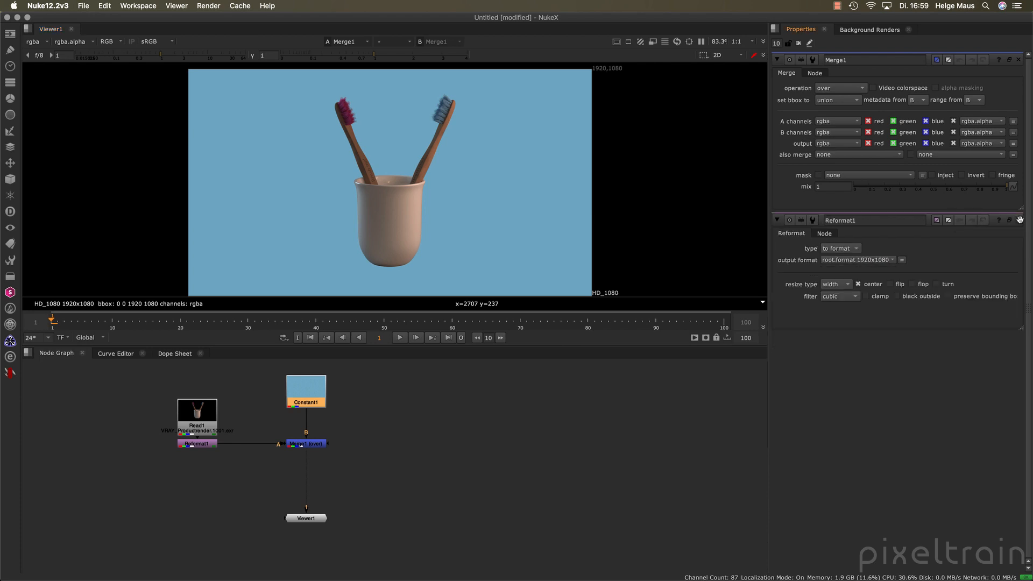
click(1018, 221)
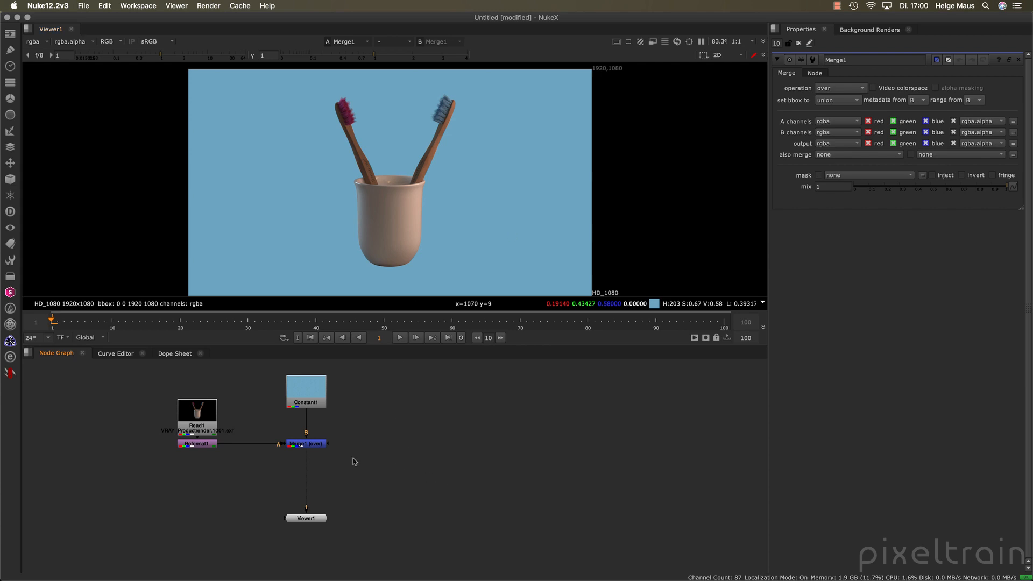
Step: Examine the Reformat output's color and alpha channel in the viewer, then return to the Merge result in RGB
click(297, 446)
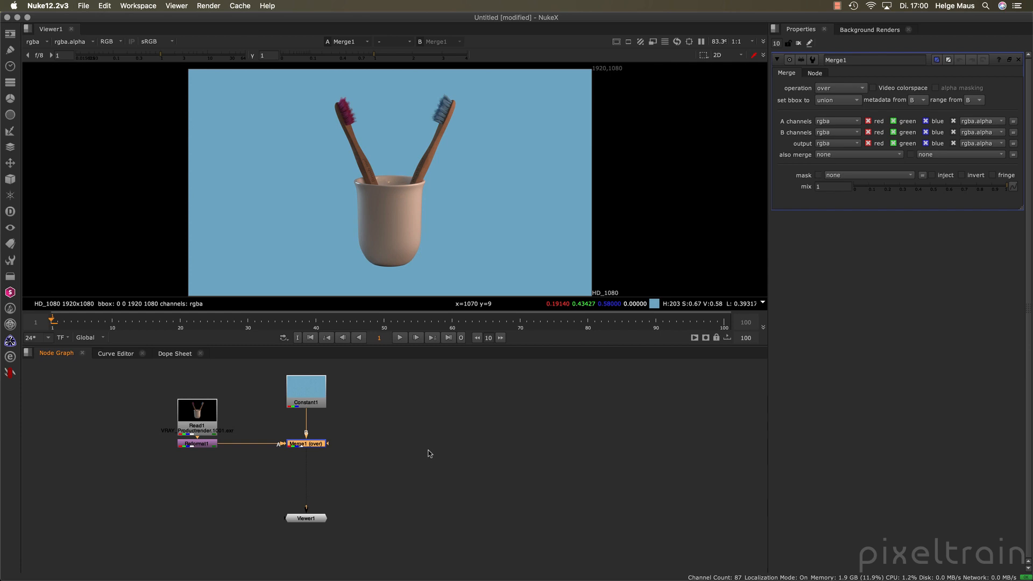
click(197, 444)
key(1)
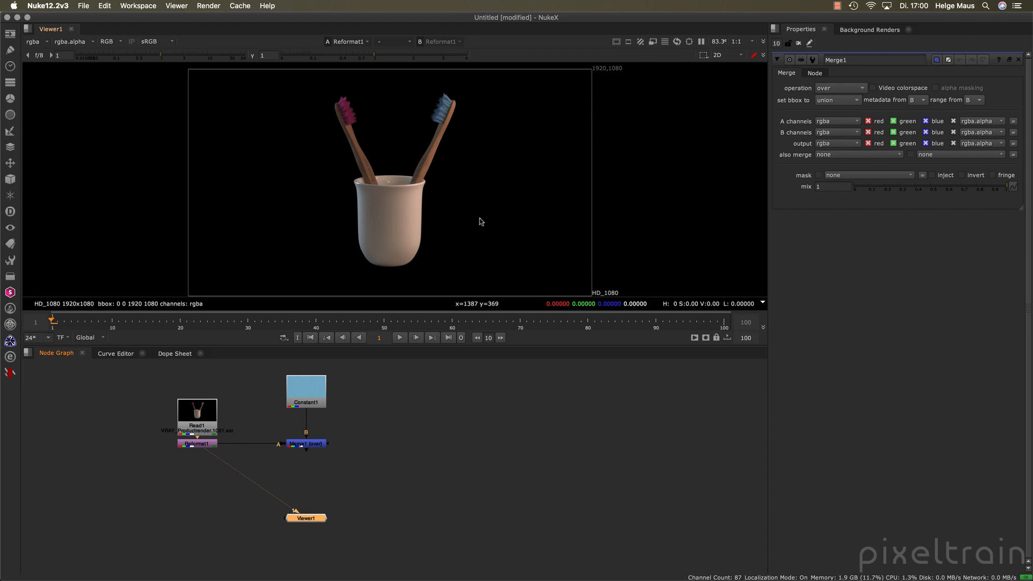
key(a)
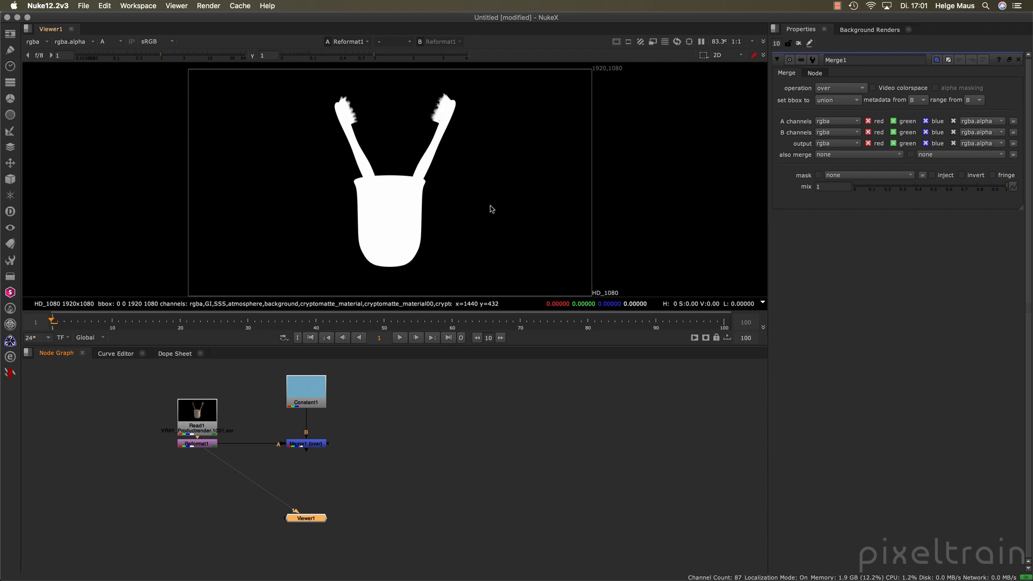
key(1)
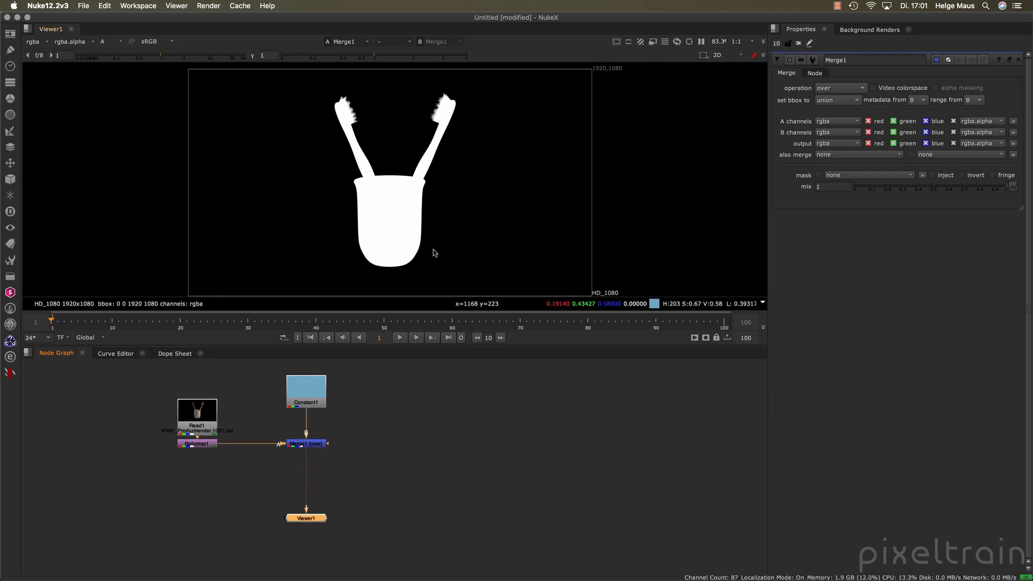
key(a)
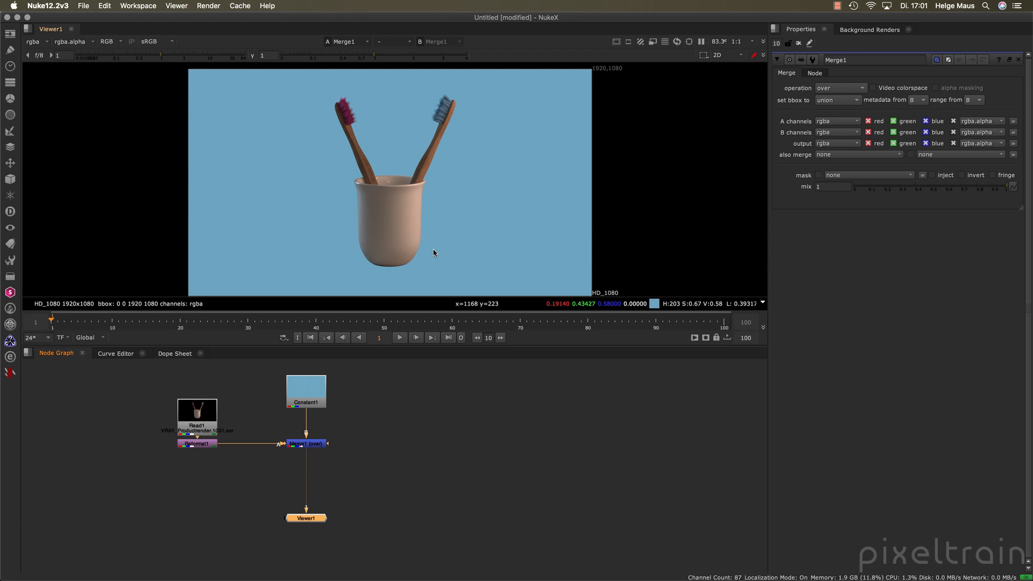
click(459, 473)
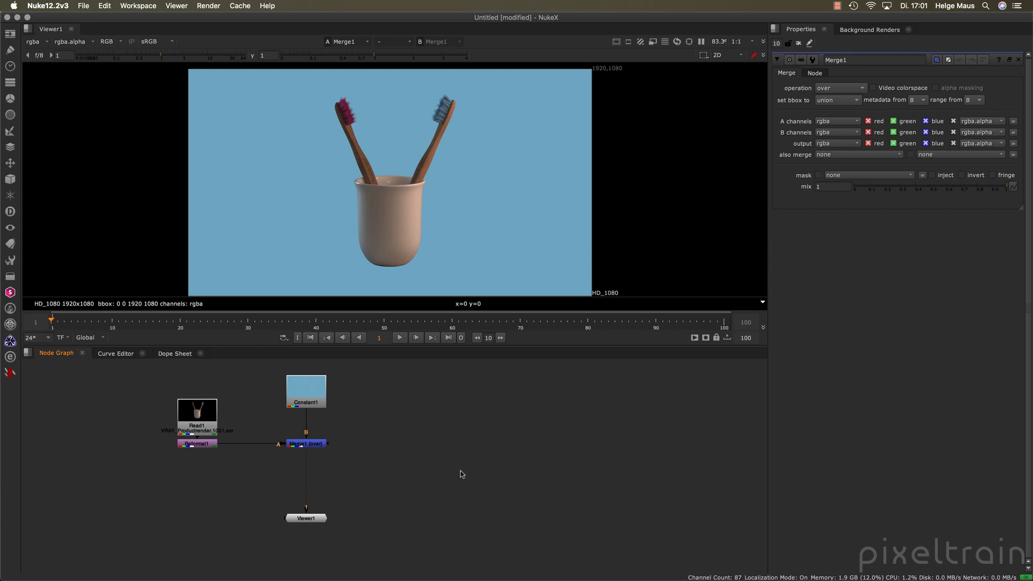
Step: Bring up the list of operation formulas for the Merge node's operation setting
drag(389, 458, 695, 464)
mouse_move(302, 453)
mouse_down()
mouse_move(286, 454)
mouse_move(311, 457)
mouse_up()
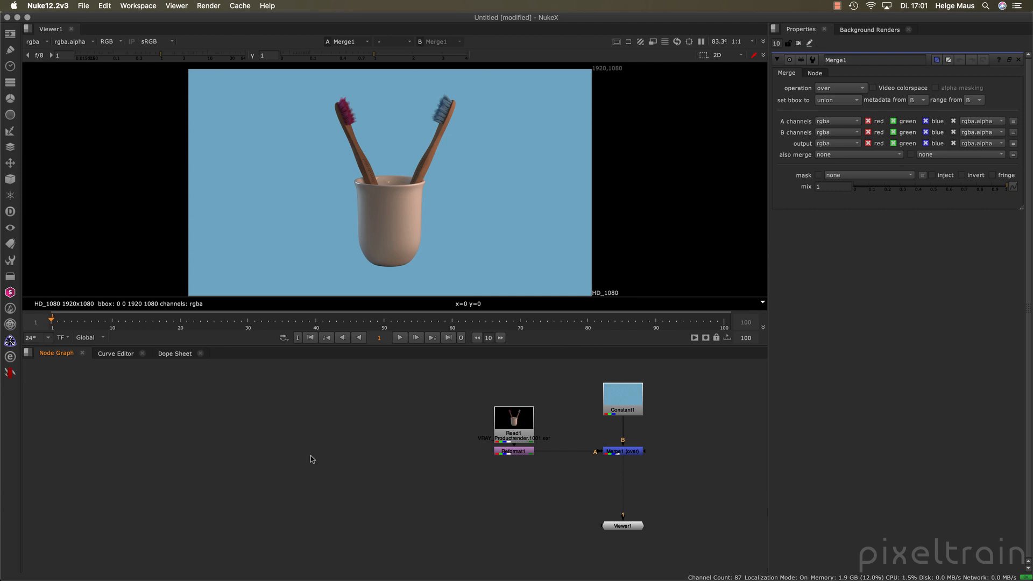
click(627, 453)
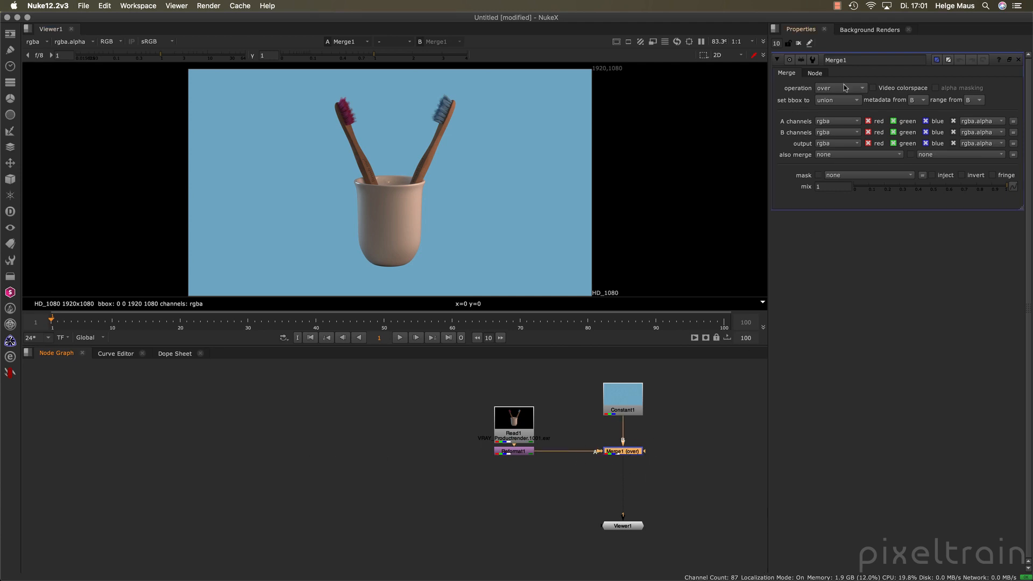
mouse_move(860, 90)
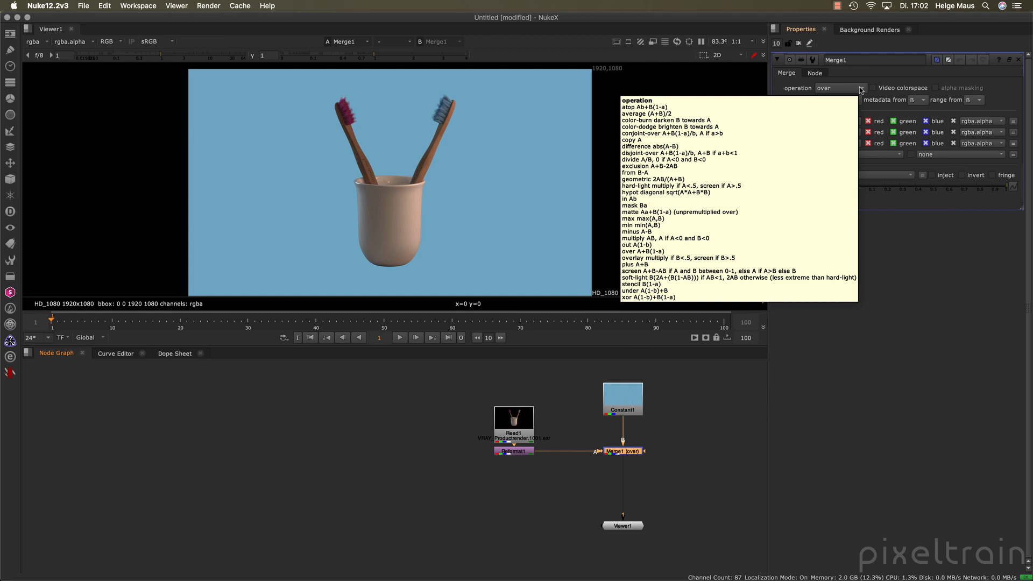
click(329, 434)
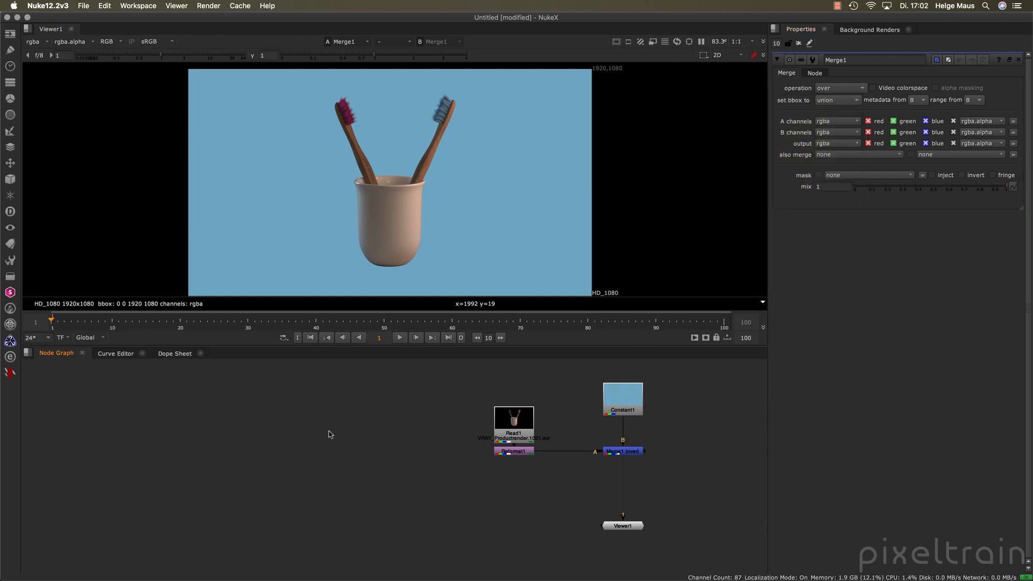
Step: Add a second Constant in an empty area of the node graph and color it orange at 1, 0.375006, 0 with alpha 1
drag(330, 434, 385, 431)
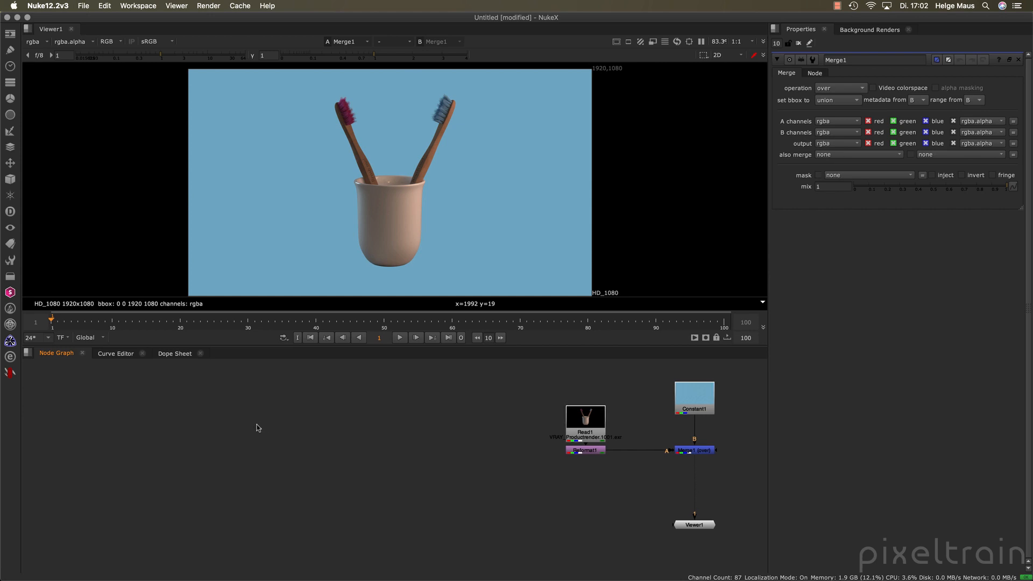
drag(258, 429, 281, 440)
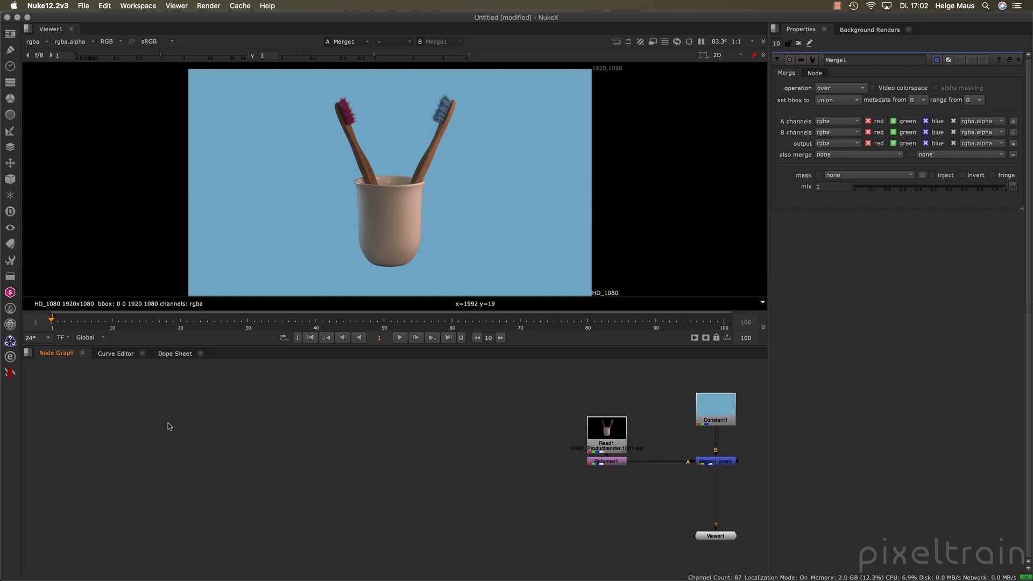
key(Tab)
text(constant)
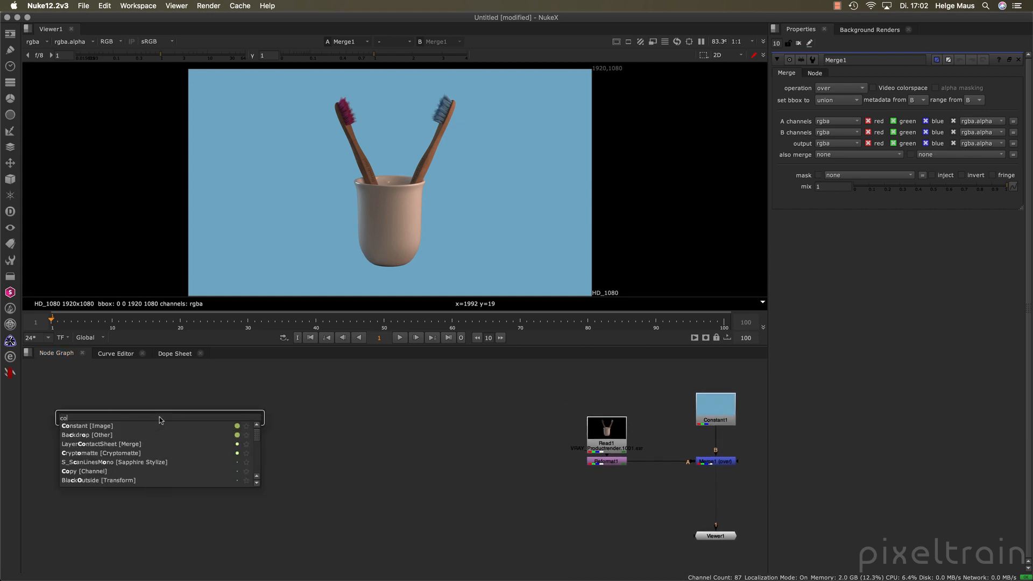
key(Return)
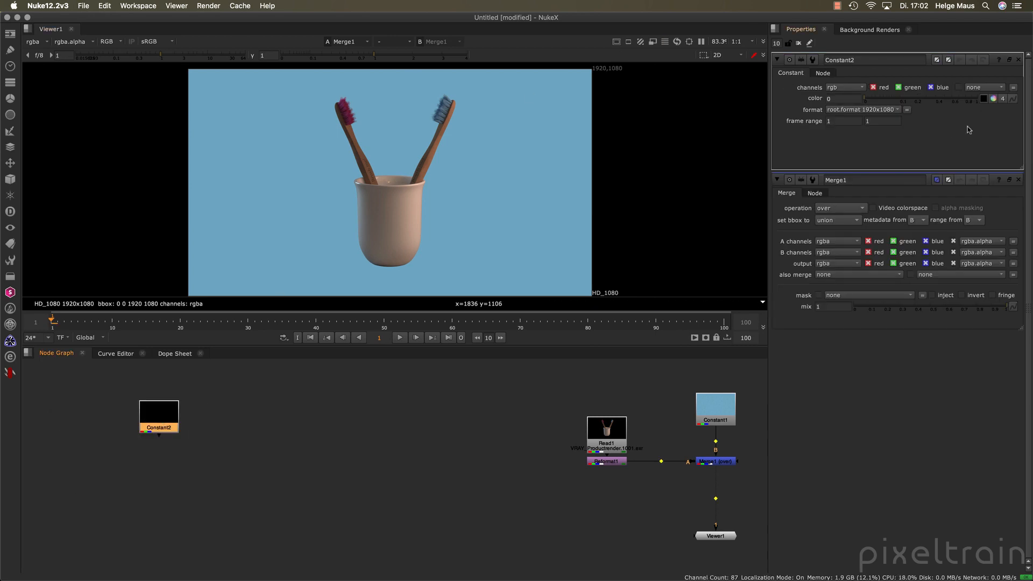
click(993, 99)
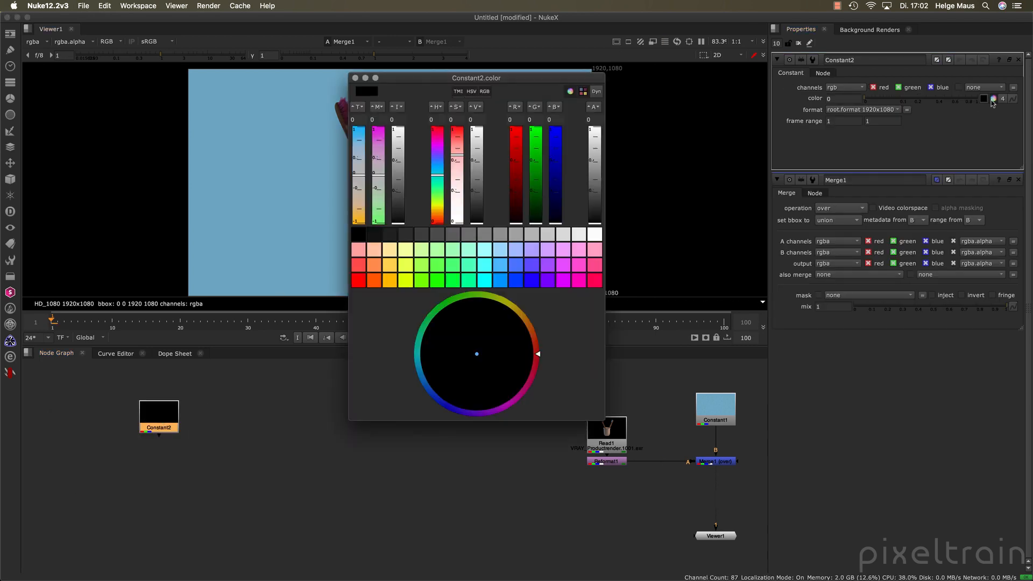
click(374, 282)
click(355, 78)
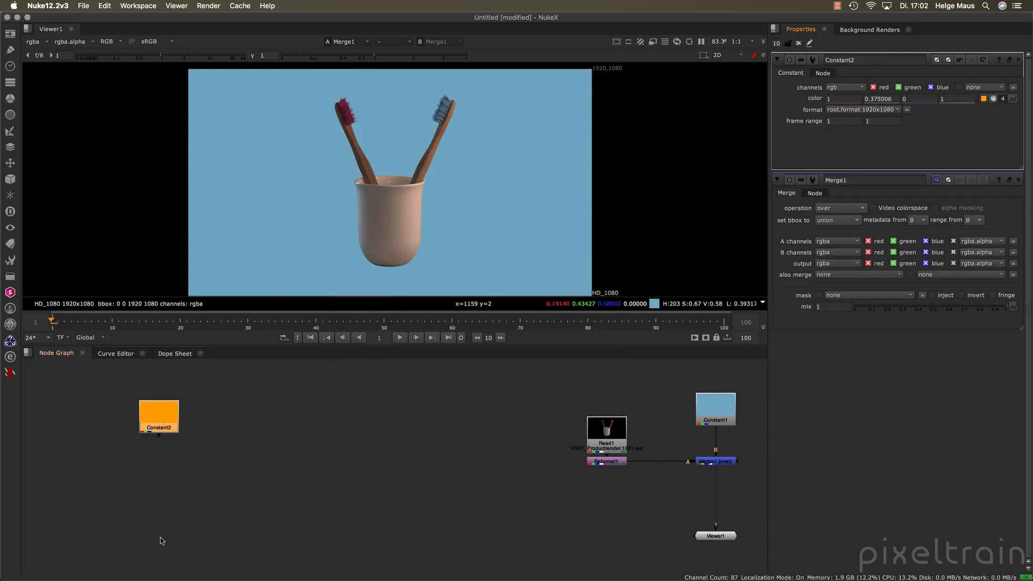
Step: Rename the orange Constant to FG and display it in the viewer
drag(156, 425, 146, 457)
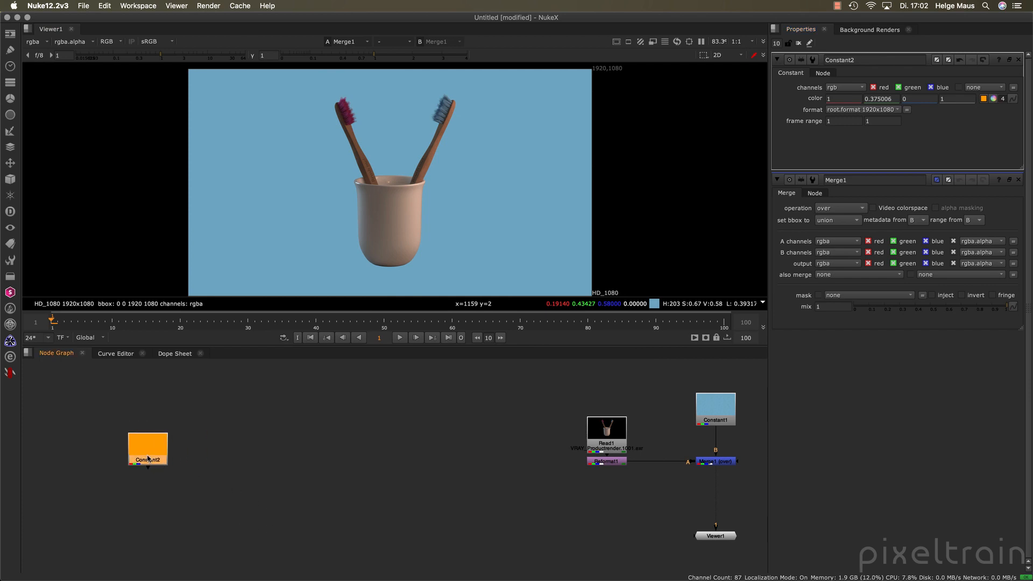
key(n)
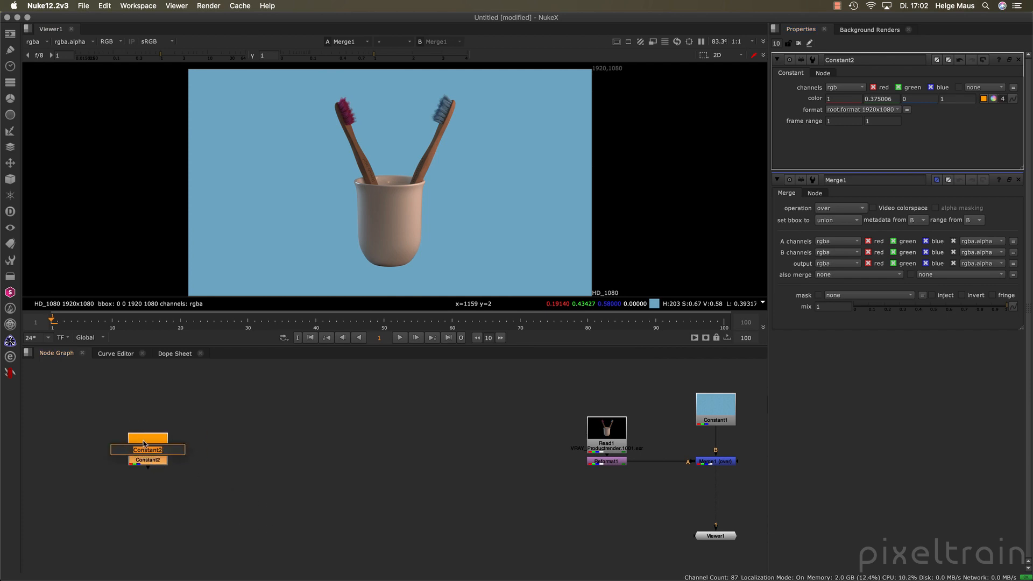
text(FG)
key(Return)
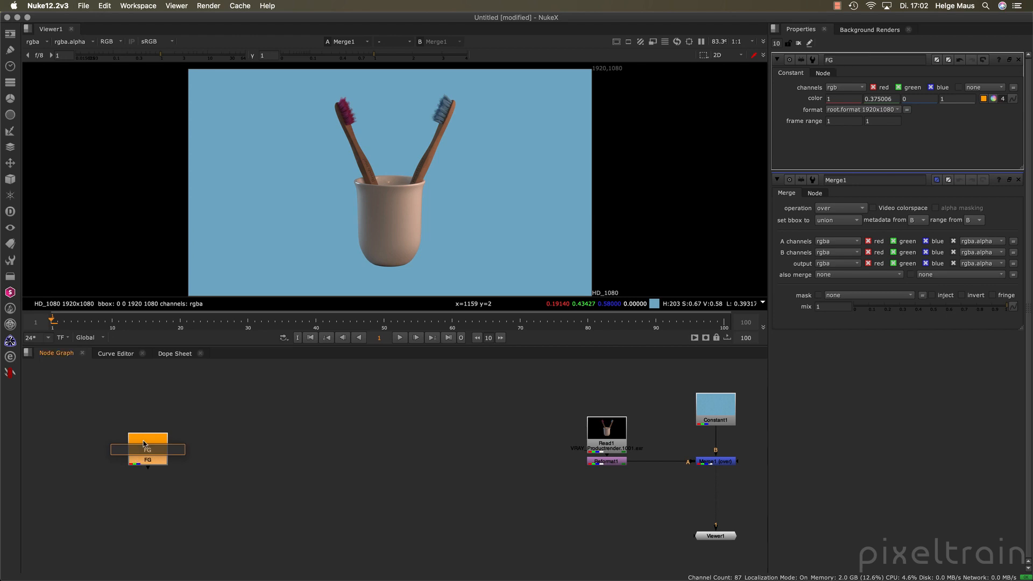
mouse_move(151, 458)
mouse_down()
mouse_move(163, 472)
mouse_move(146, 457)
mouse_up()
key(1)
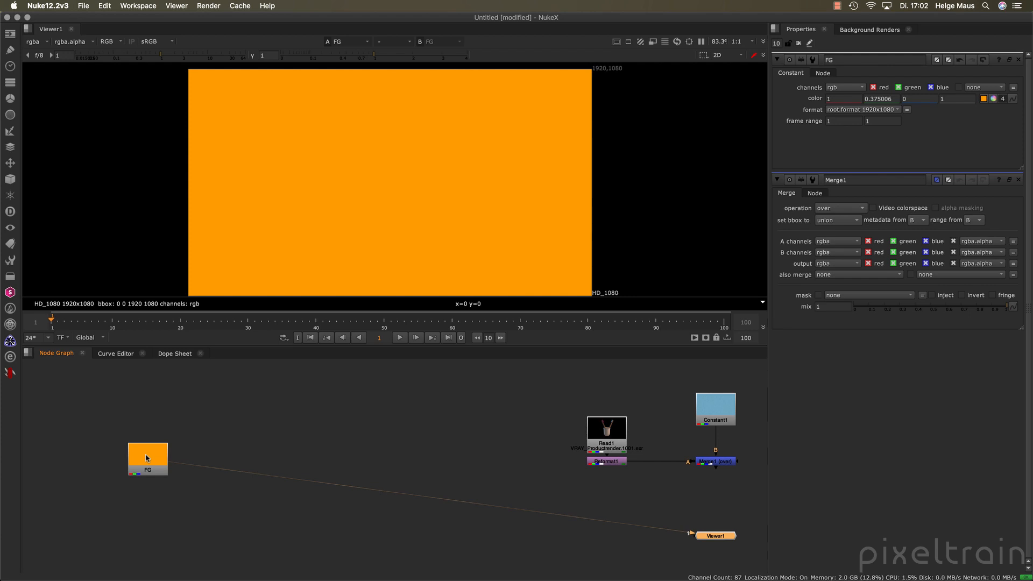
Step: Add a Radial node above FG, display it in the viewer and close the FG and Merge properties
click(11, 52)
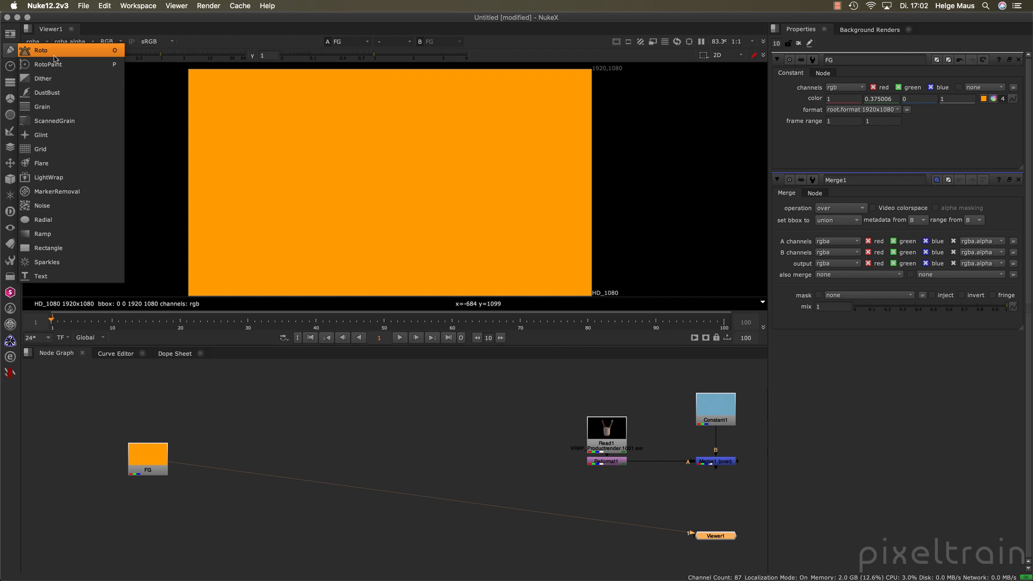
click(43, 220)
mouse_move(154, 452)
mouse_down()
mouse_move(225, 415)
mouse_move(197, 393)
mouse_up()
key(1)
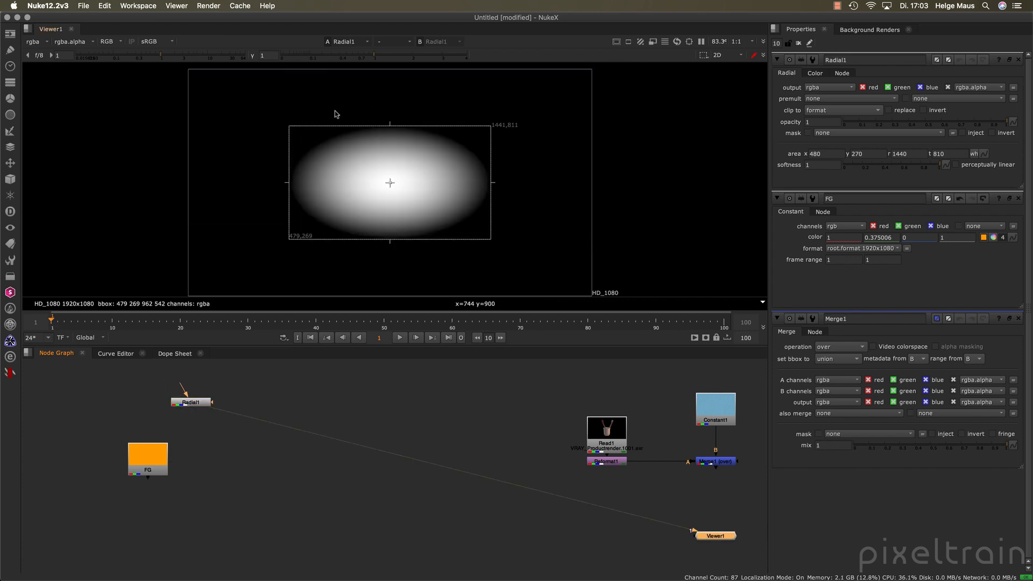
click(1019, 199)
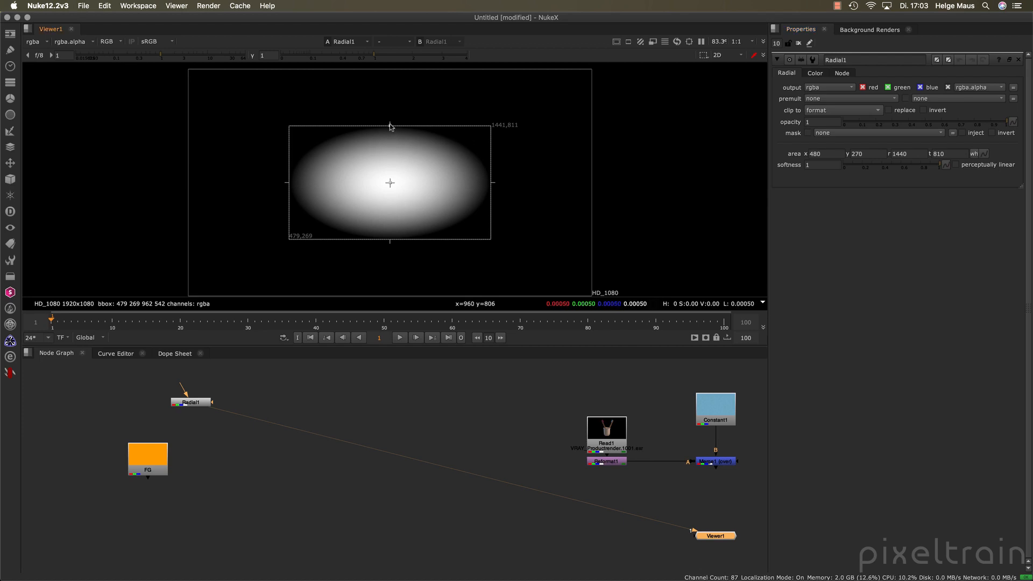
Step: Stretch the Radial's area vertically to y 152 and t 901, and reduce its softness to 0.56
mouse_move(390, 125)
mouse_down()
mouse_move(394, 96)
mouse_move(390, 105)
mouse_up()
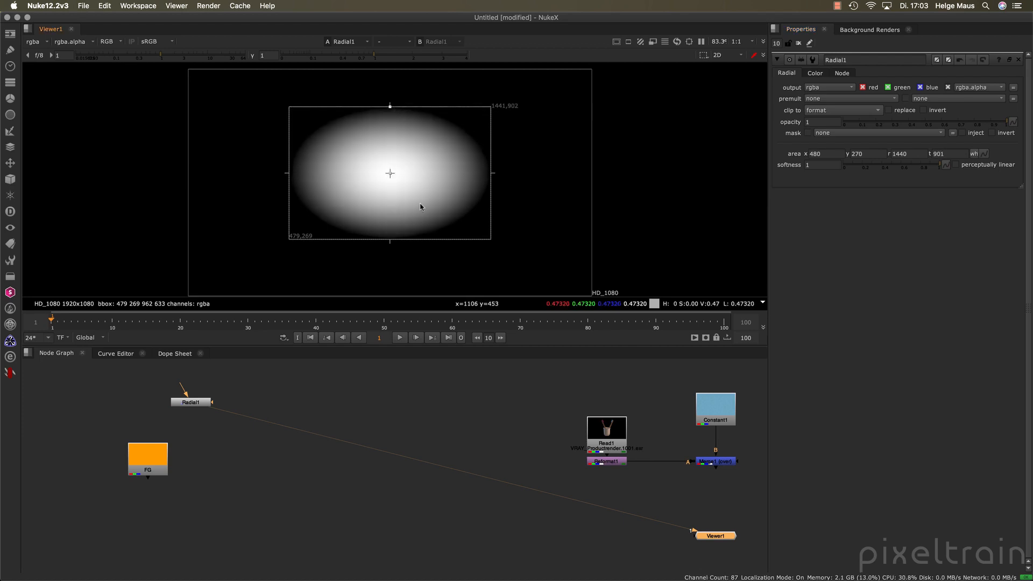
drag(390, 239, 390, 265)
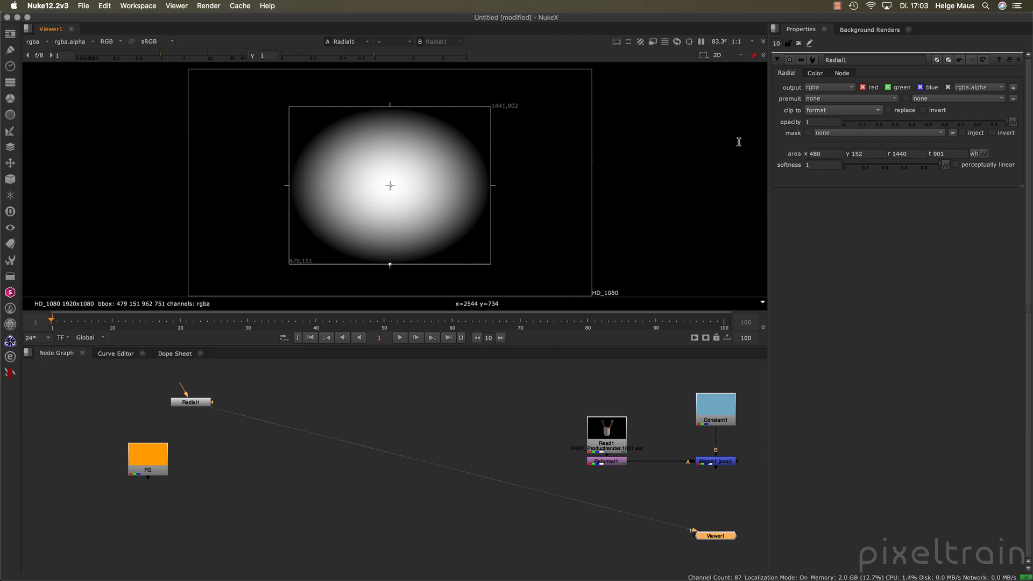
drag(939, 165, 897, 168)
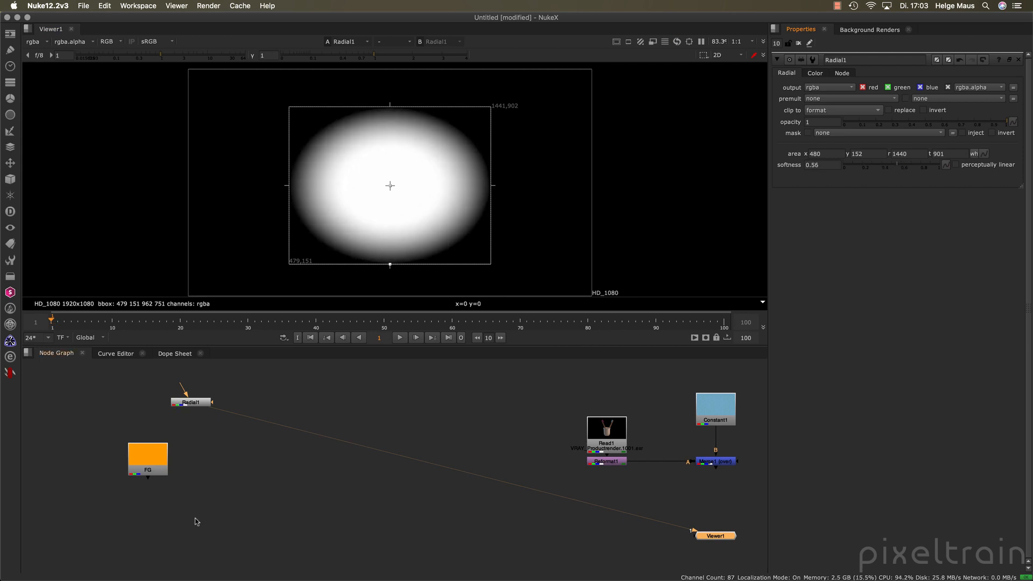
Step: Position the Radial node directly above FG and rename it Alpha
drag(200, 407, 166, 403)
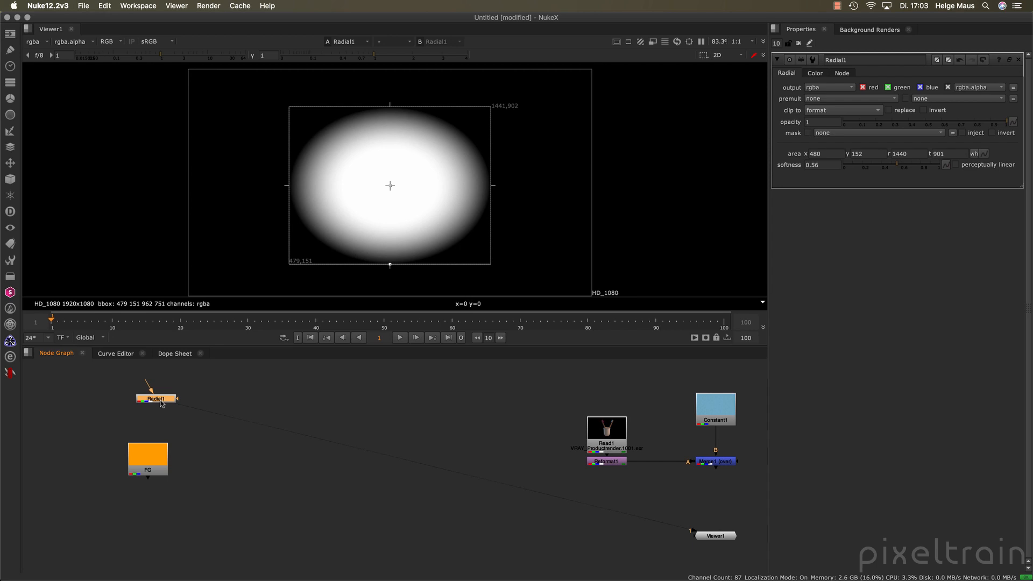
drag(161, 402, 163, 402)
text(n)
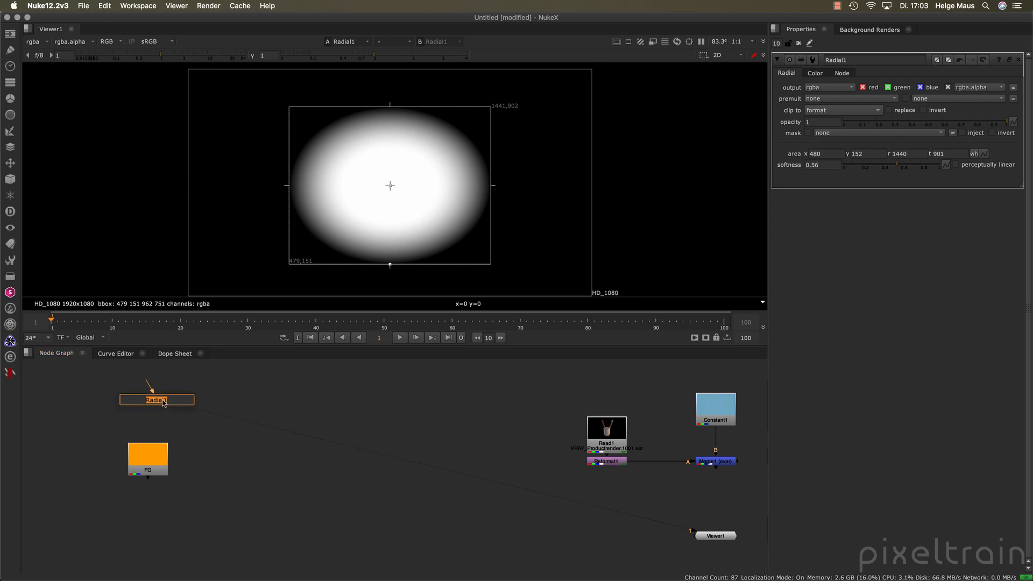
text(Alpha)
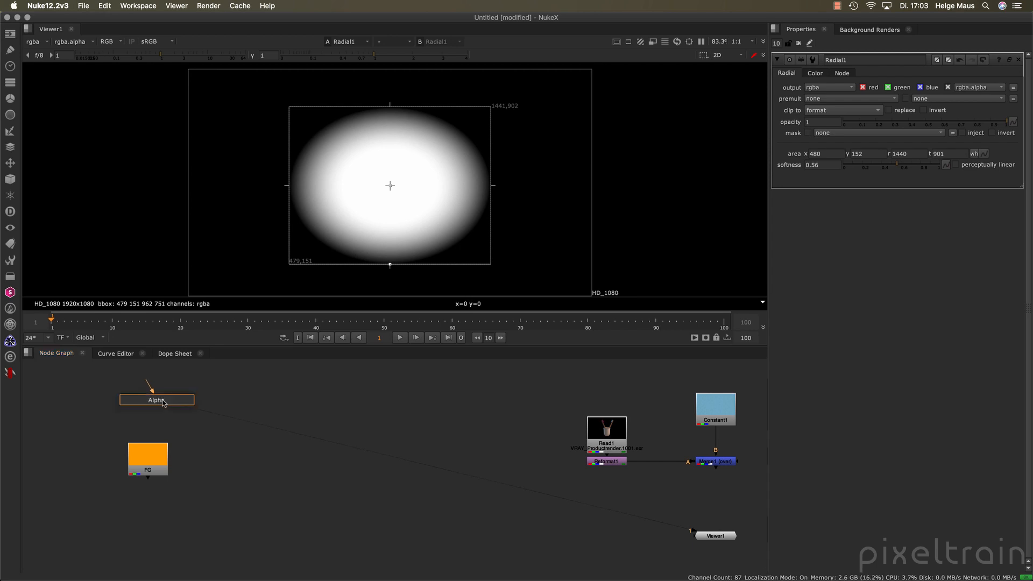
key(Return)
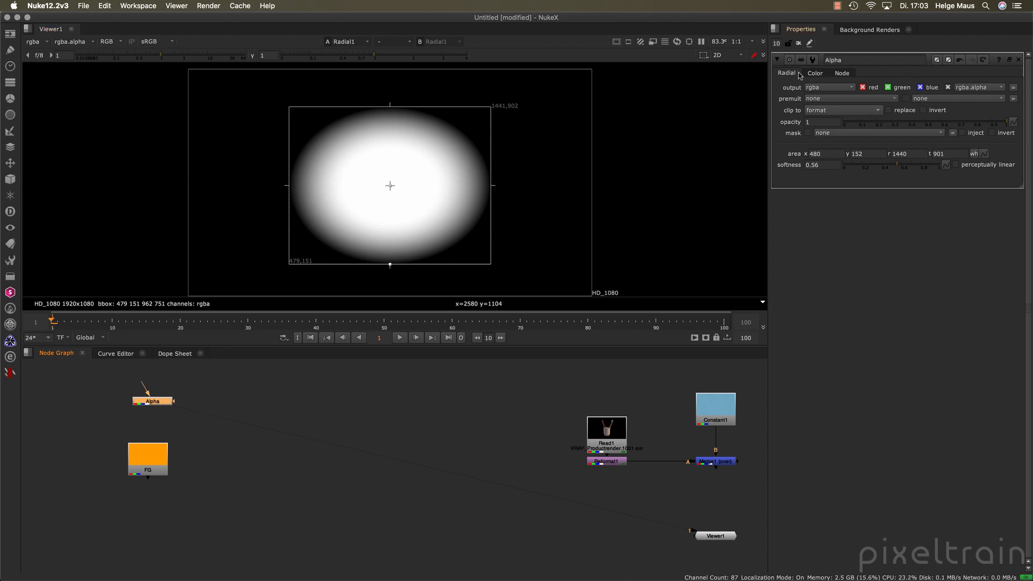
Step: Enable the postage stamp on the Alpha node and place the node below FG
click(848, 74)
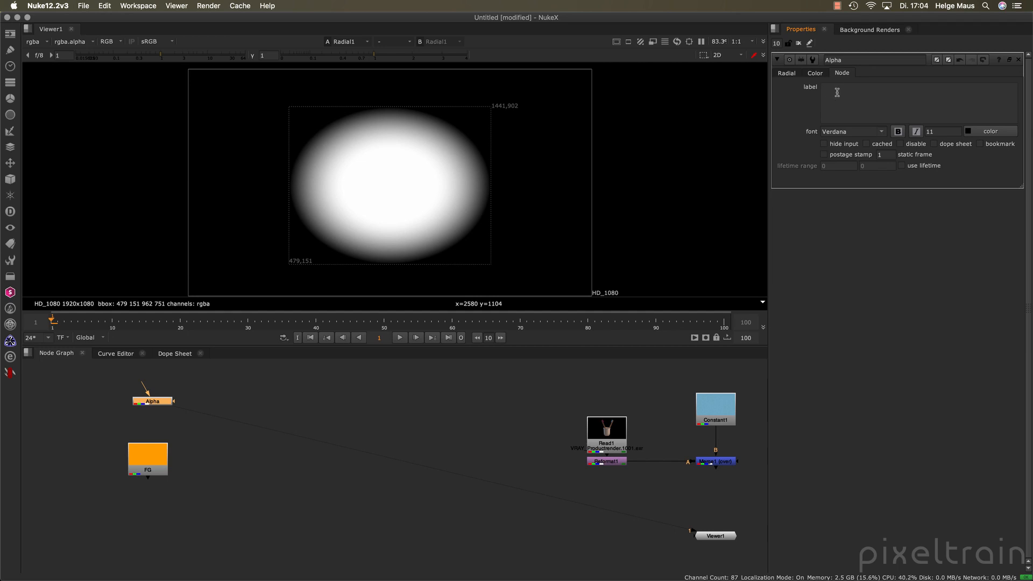
click(841, 156)
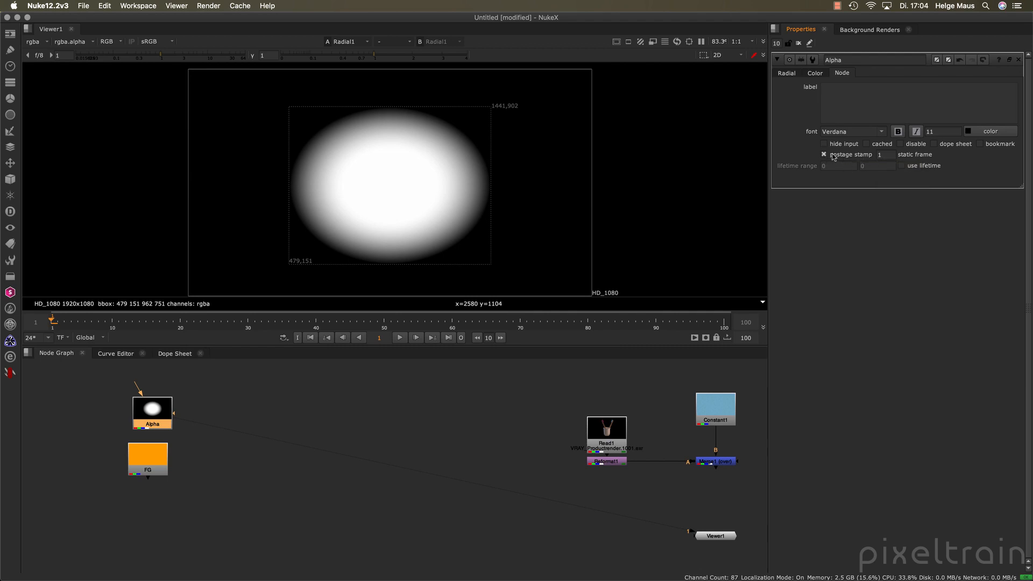
drag(147, 421, 146, 410)
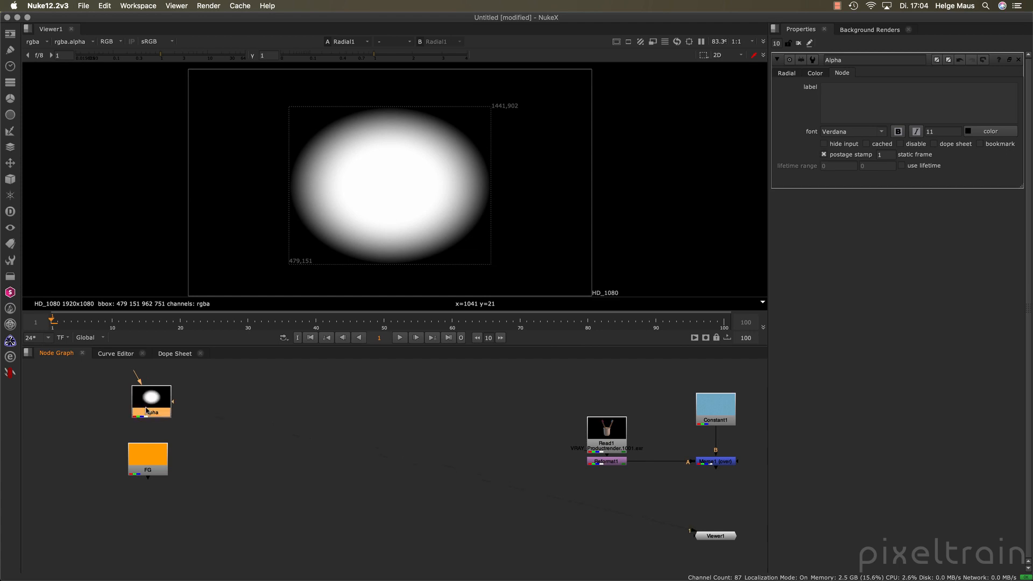
drag(151, 406, 153, 407)
drag(153, 410, 144, 513)
click(259, 488)
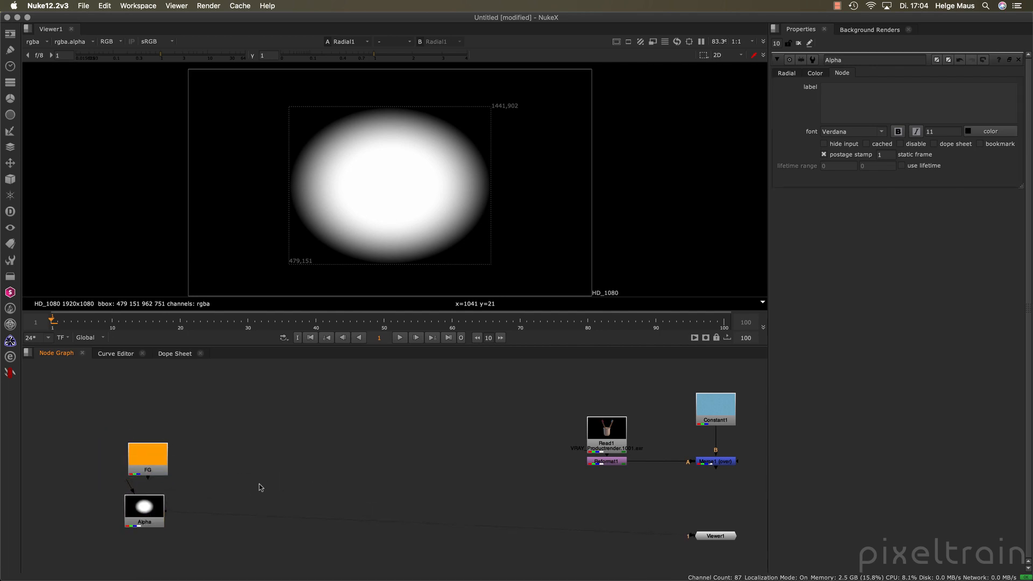
Step: View the FG color, and after it the Alpha node's radial gradient, in the viewer
click(155, 469)
key(1)
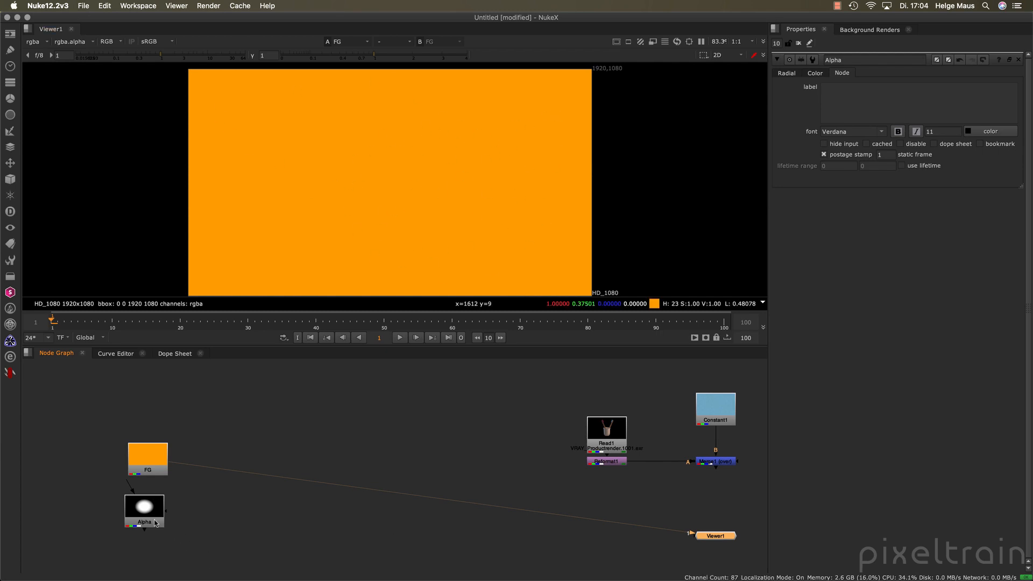
click(218, 422)
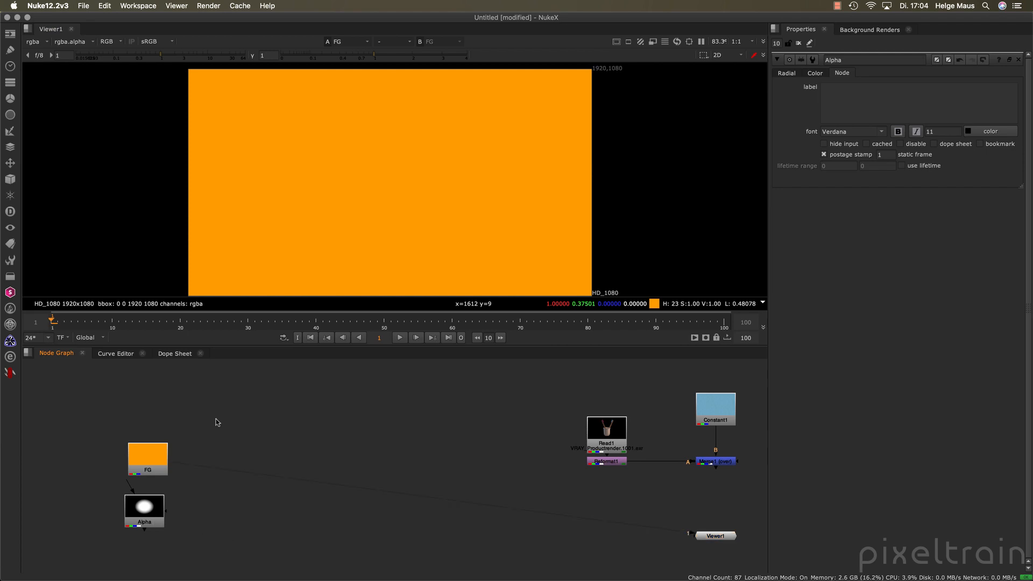
click(143, 513)
key(1)
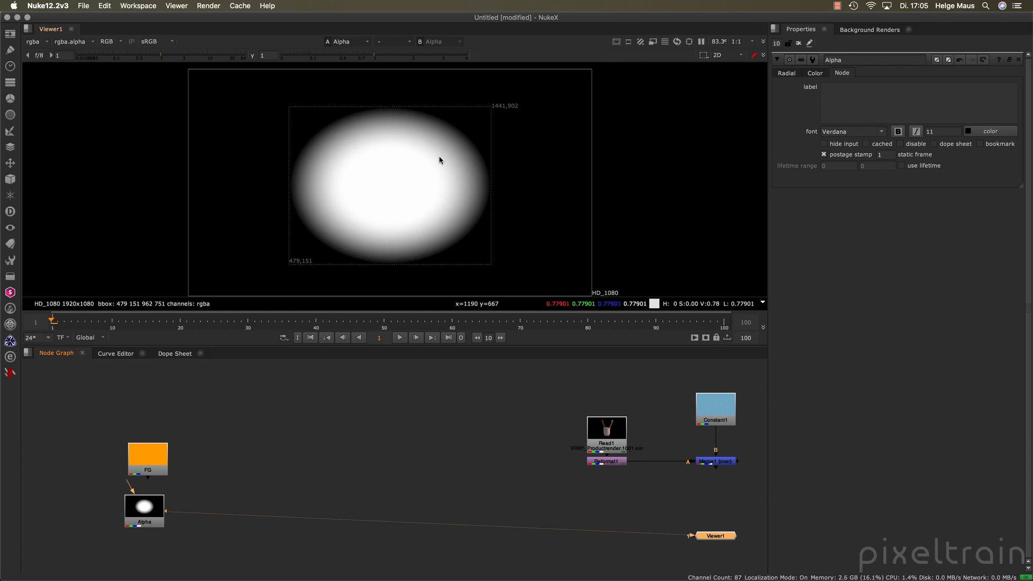
click(392, 450)
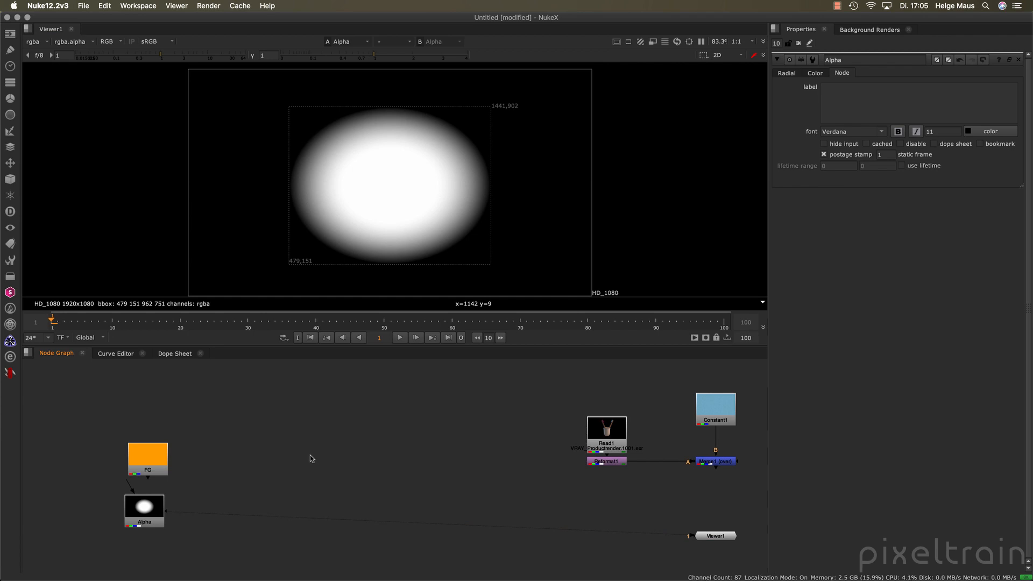
Step: Add a Multiply merge node in the empty space beside FG and Alpha
click(13, 148)
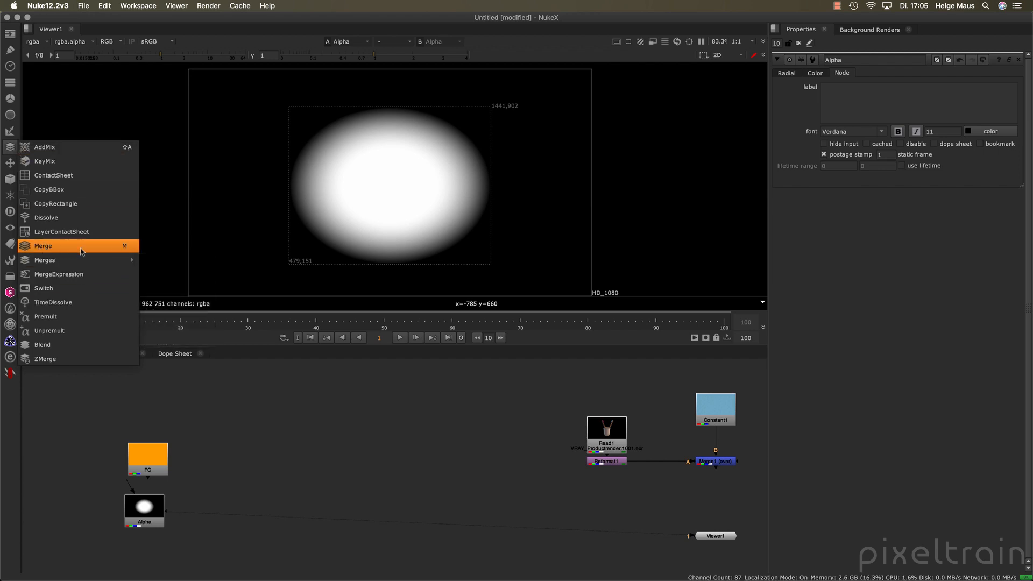
mouse_move(81, 263)
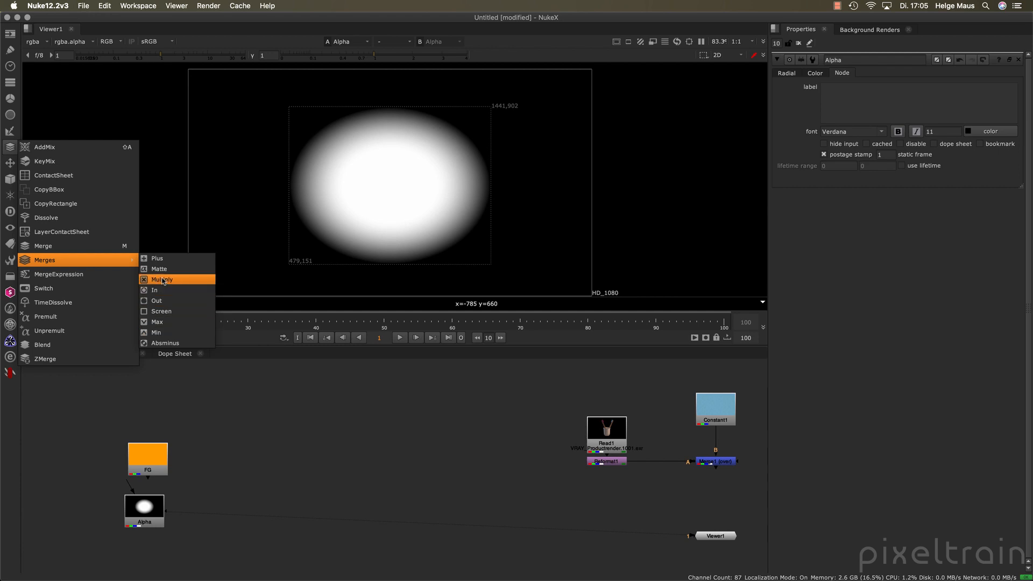
click(164, 281)
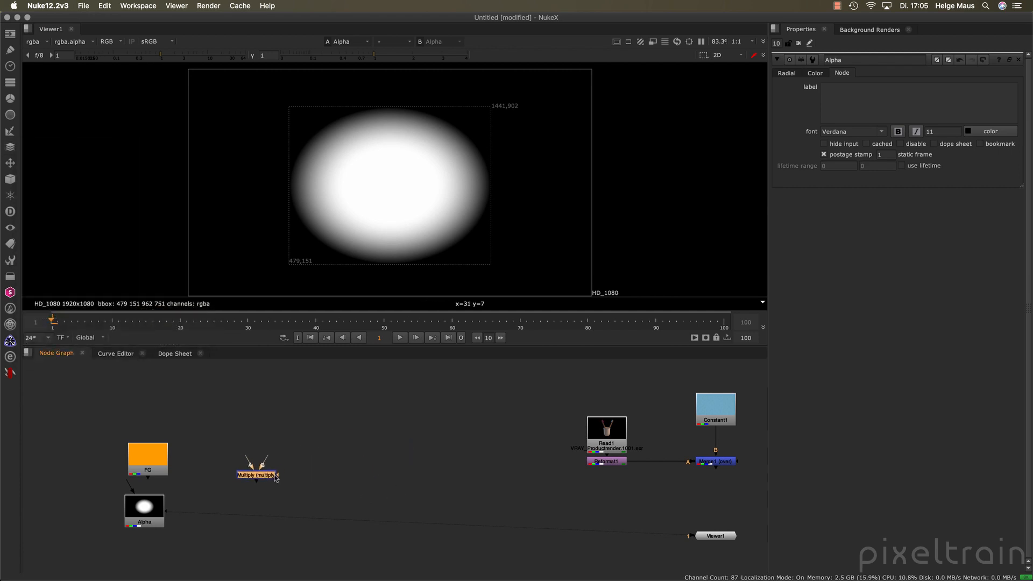
Step: Show only the Multiply node's properties, closing Alpha's, and place the node beside FG and Alpha
click(256, 480)
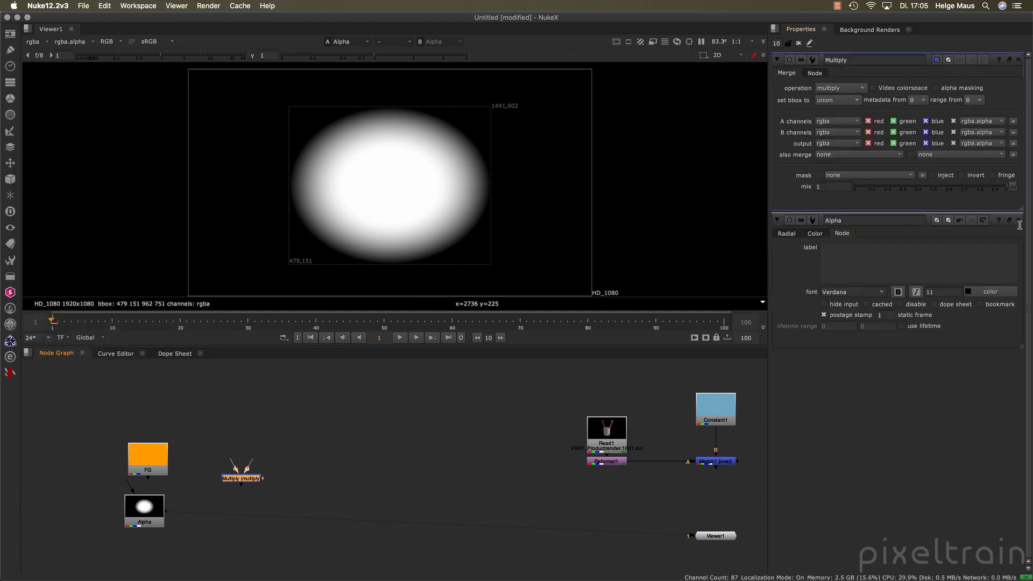
click(1019, 223)
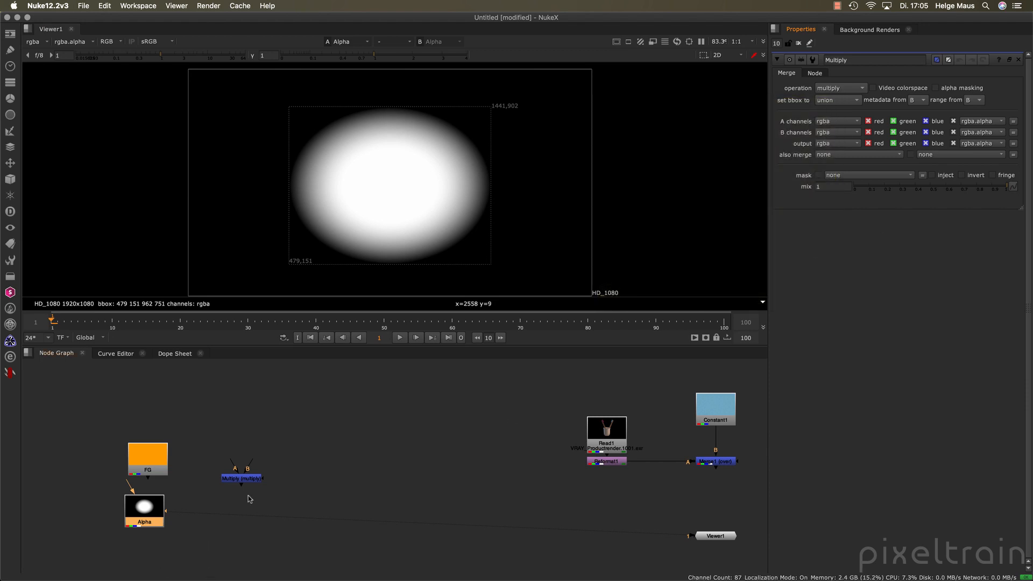
drag(245, 481, 244, 486)
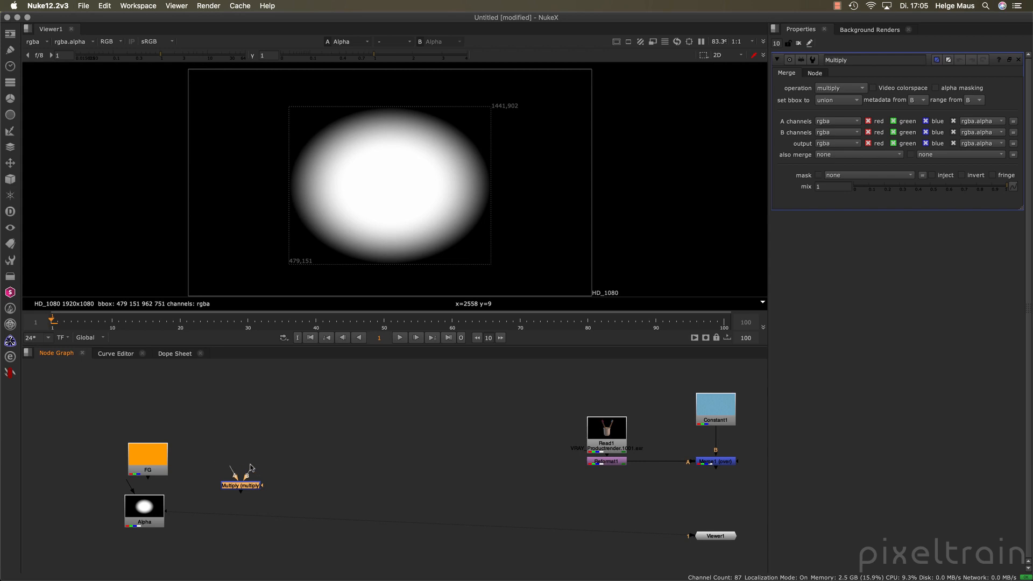
Step: Connect Multiply's A input to FG and B input to Alpha, align FG above it, and view the result
drag(245, 490, 157, 466)
drag(157, 465, 230, 461)
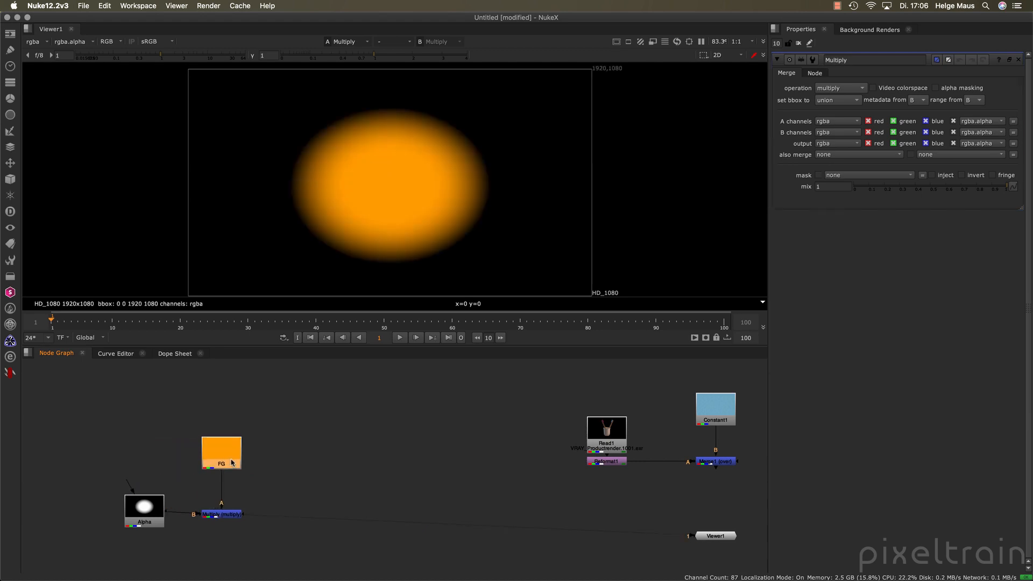
drag(227, 519, 227, 516)
click(220, 521)
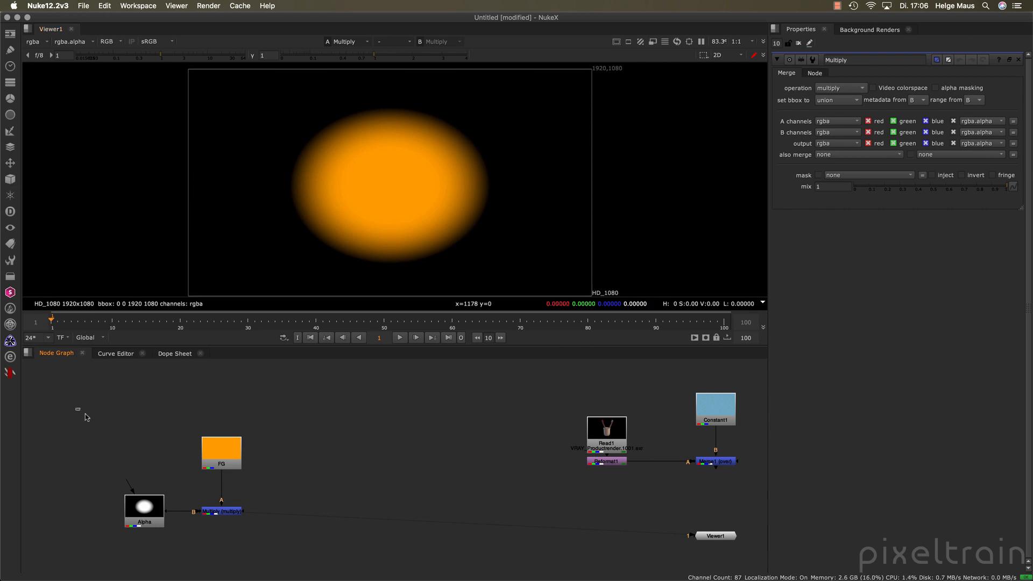
Step: Duplicate the blue Constant1 node into the empty space between FG and Read1 and rename the copy BG
mouse_move(76, 409)
mouse_down()
mouse_move(306, 556)
mouse_move(115, 456)
mouse_move(78, 410)
mouse_up()
click(714, 415)
key(super+v)
drag(424, 411, 394, 424)
text(n)
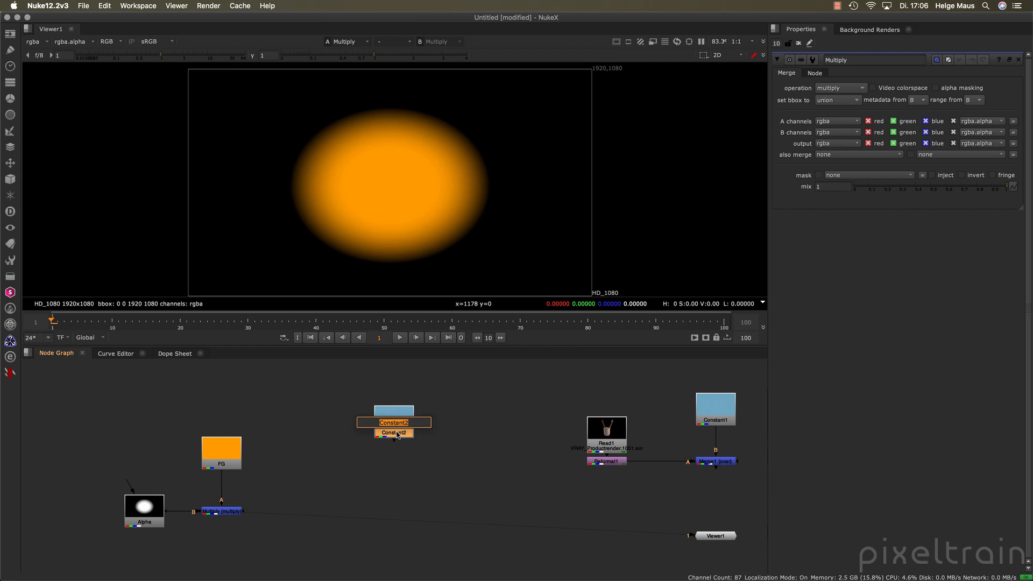
text(BG)
key(Return)
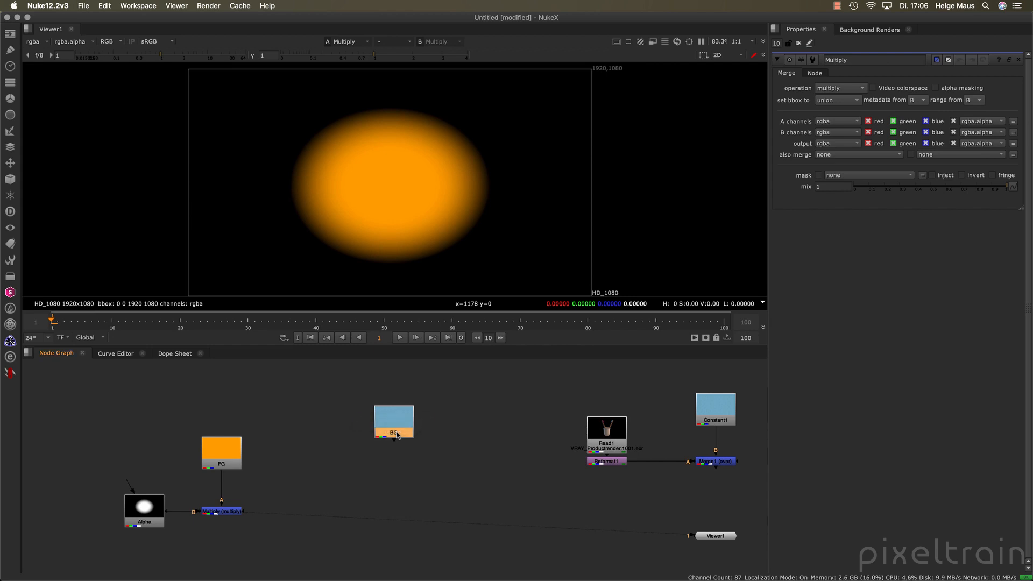
Step: Add a Merge node below BG, with BG in its B input and the Multiply output in its A input
click(399, 484)
key(m)
drag(399, 484, 398, 520)
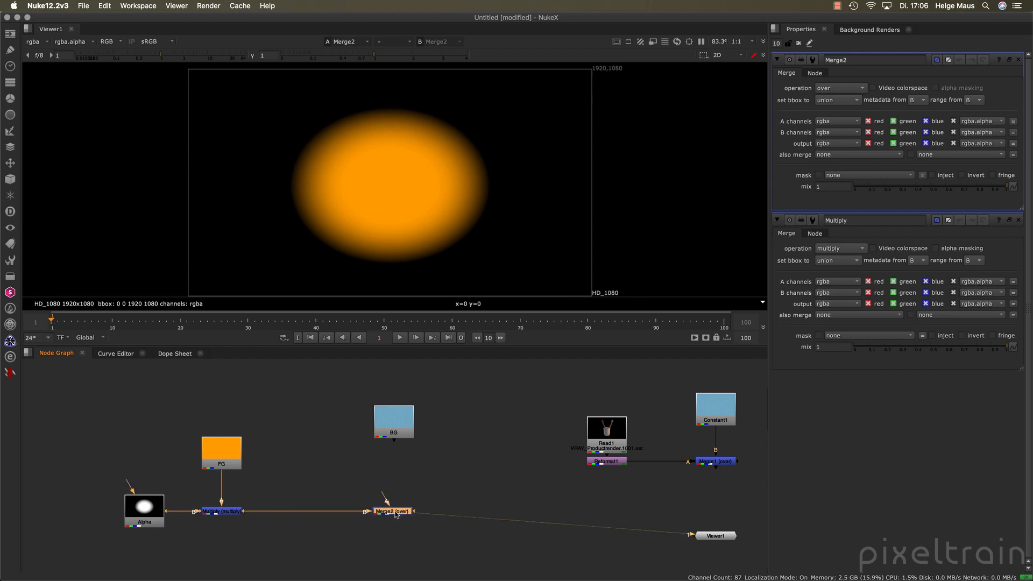
drag(366, 511, 345, 518)
drag(401, 493, 391, 421)
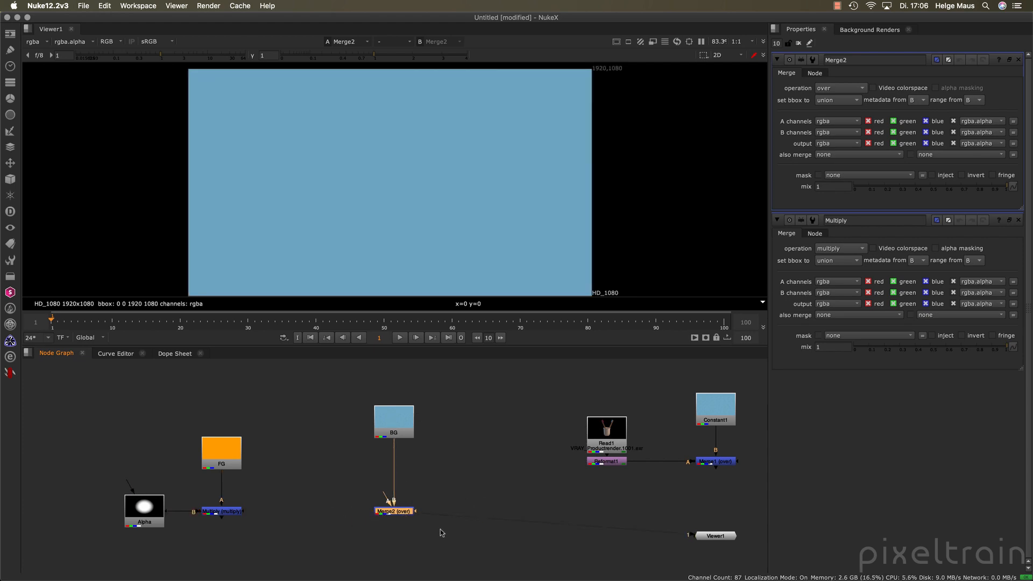
drag(383, 496, 229, 514)
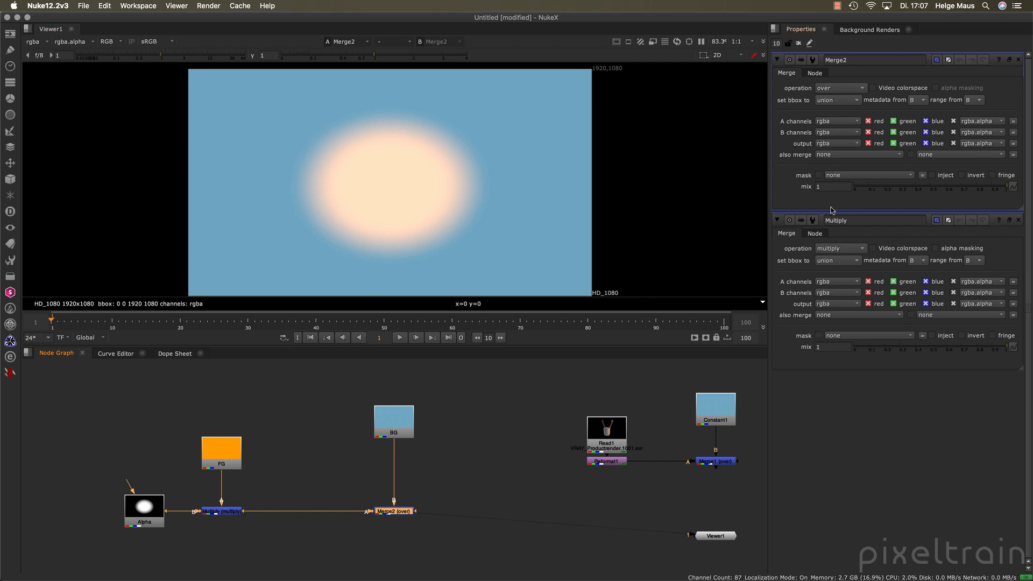
Step: Close Multiply's properties and set the new Merge node's operation to plus
click(1018, 220)
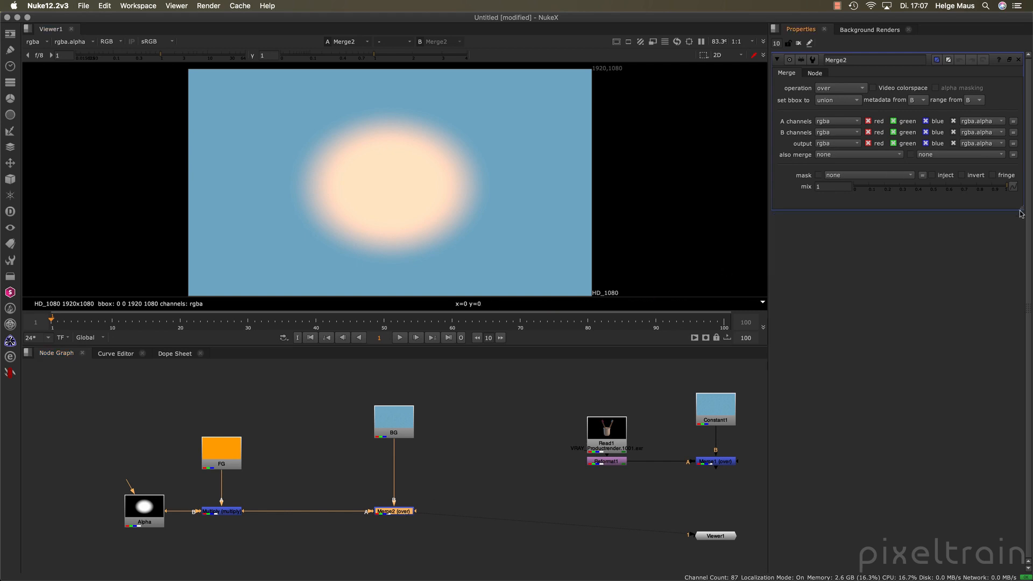
click(849, 88)
click(838, 272)
mouse_move(846, 89)
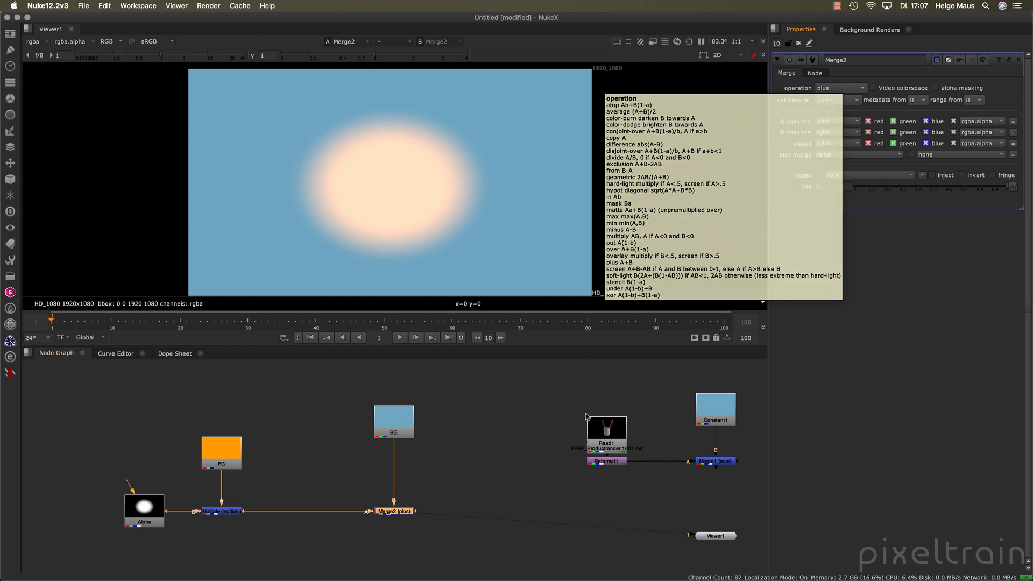
click(486, 475)
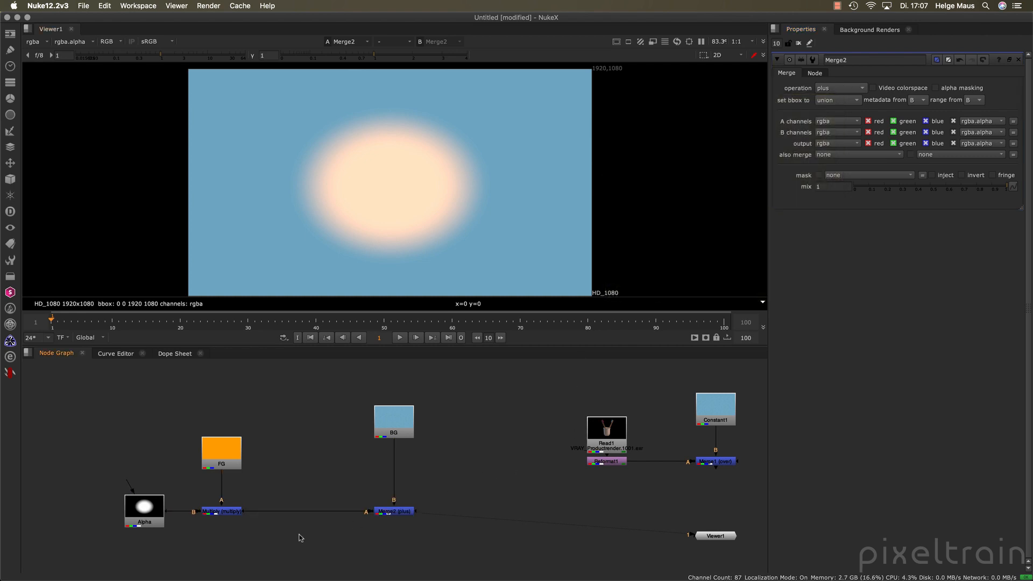
Step: Compare the Multiply result, the BG color and the plus merge in the viewer, ending on BG
click(225, 514)
key(1)
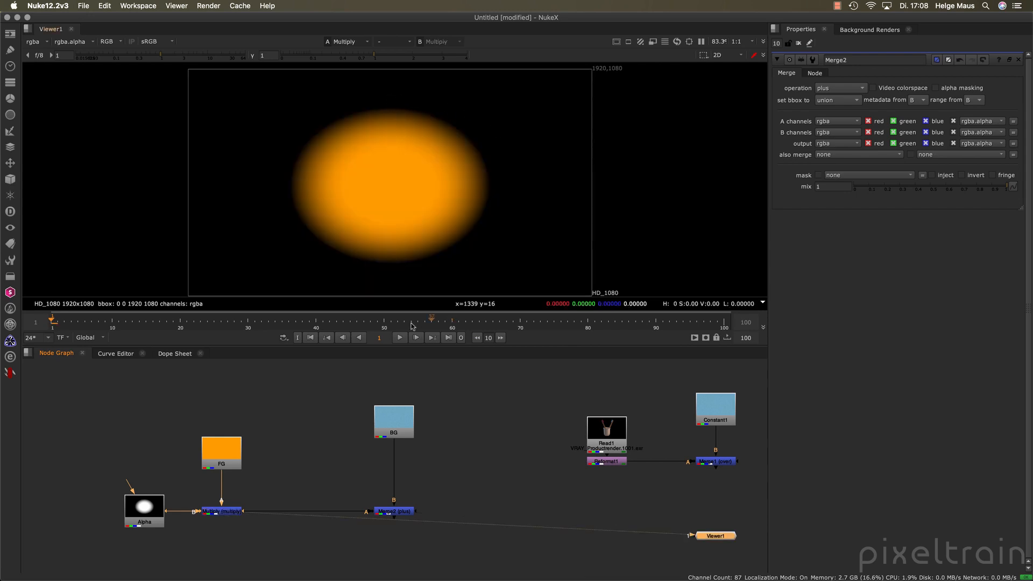
click(387, 430)
key(1)
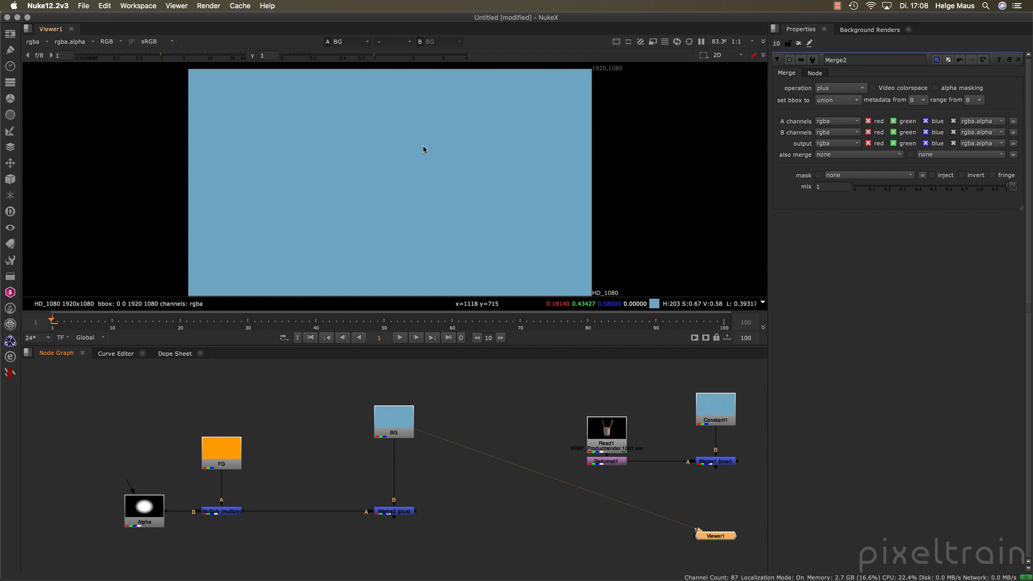
click(399, 514)
key(1)
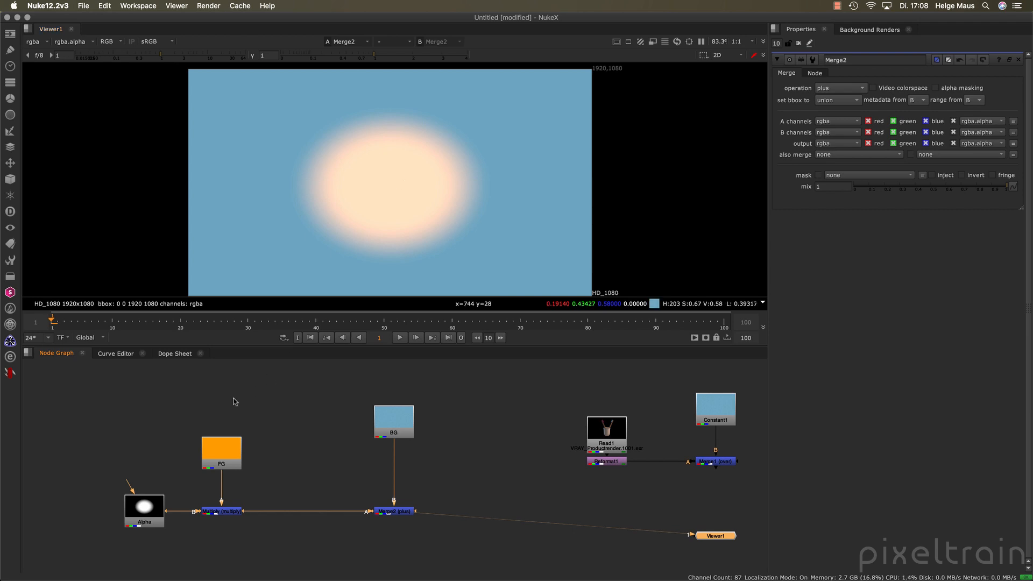
drag(88, 433, 154, 475)
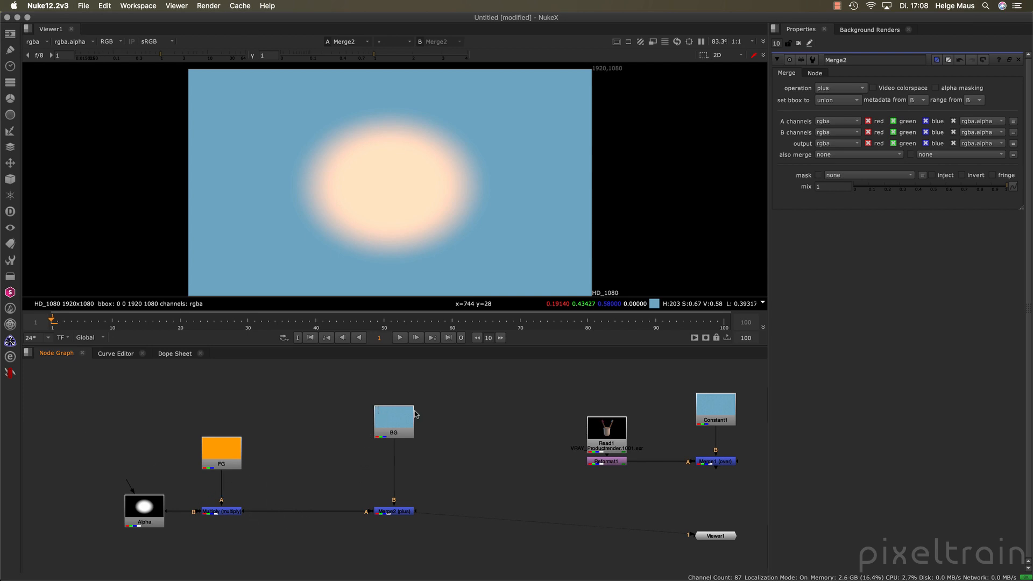
click(400, 425)
key(1)
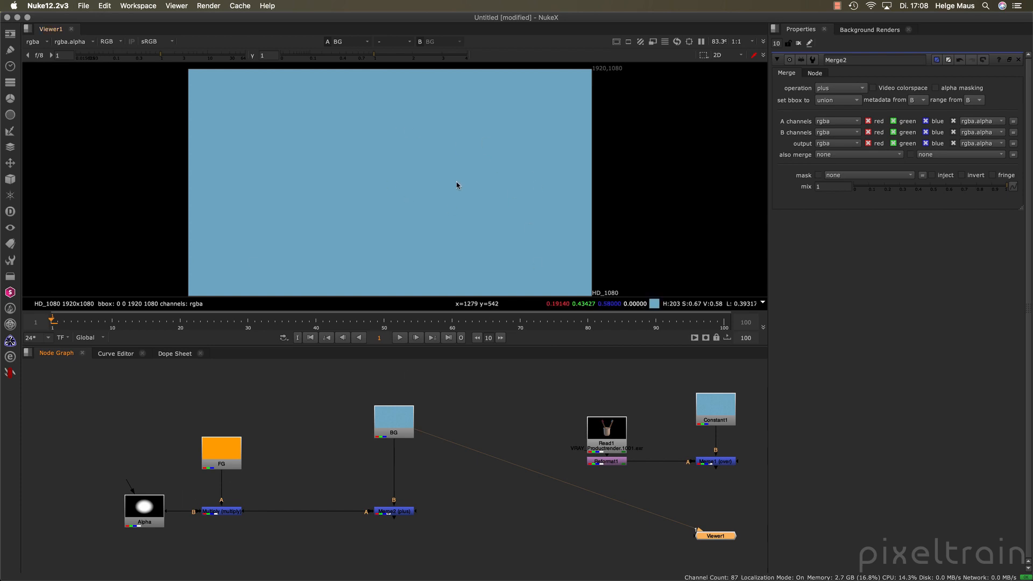
Step: Move the Alpha node farther away from Multiply, keeping its connection to the B input
click(155, 515)
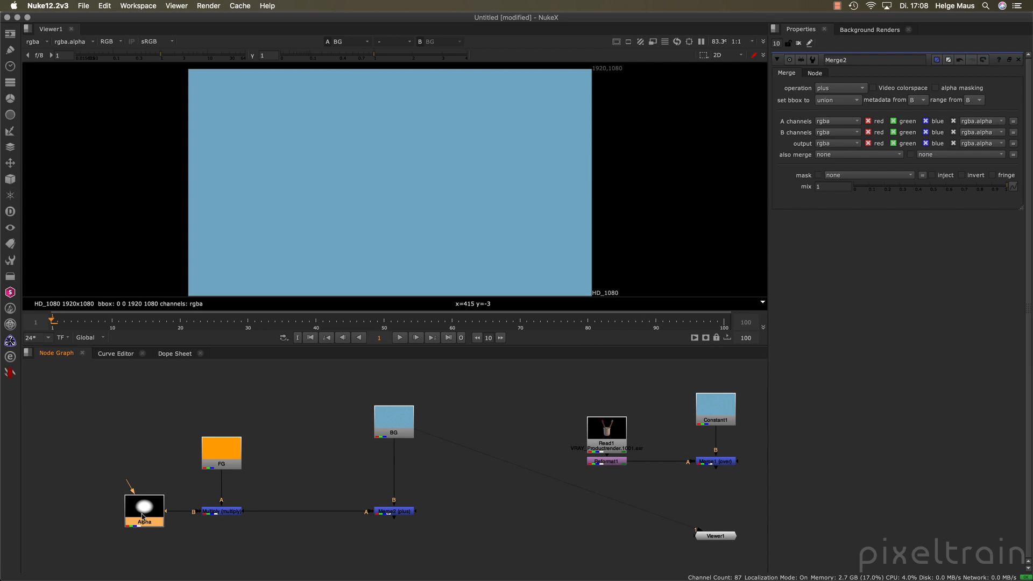
drag(144, 517, 103, 517)
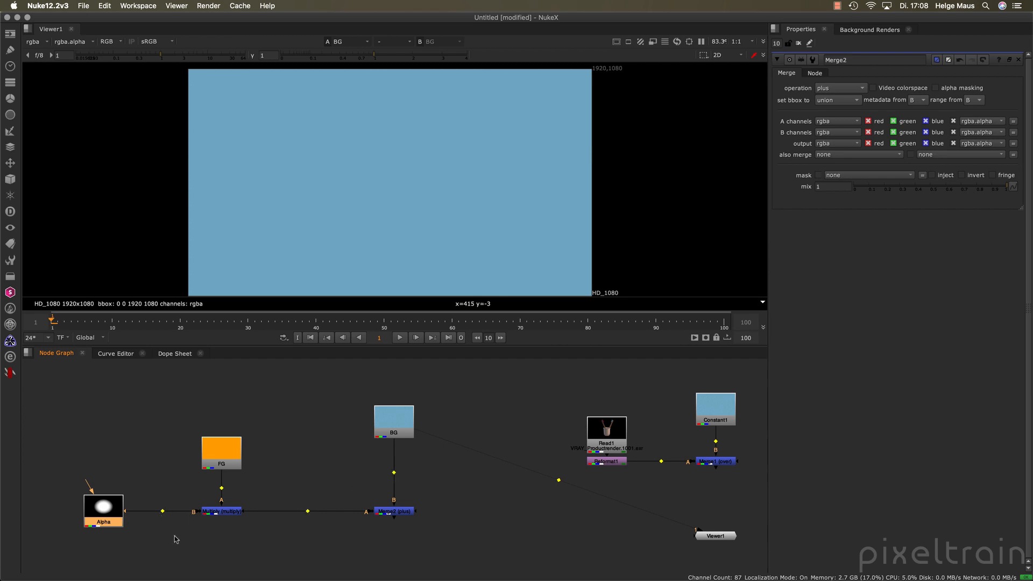
ctrl+click(162, 511)
mouse_move(163, 513)
mouse_down()
mouse_move(156, 470)
mouse_move(162, 512)
mouse_up()
key(Delete)
drag(110, 507, 125, 506)
Step: Add a Dot between FG and BG, connect it to Alpha, and bend the line with a corner Dot above Alpha
click(312, 395)
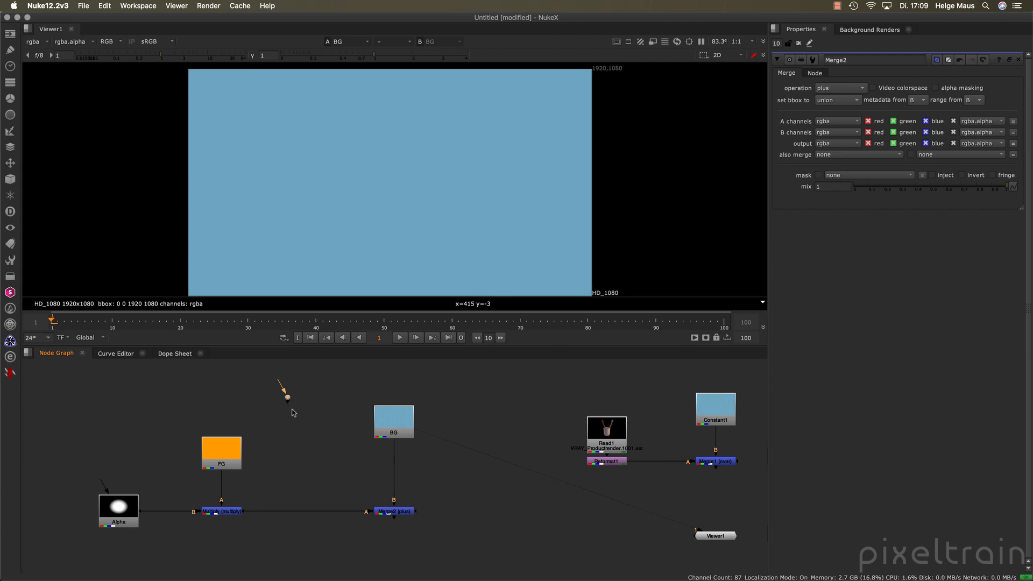
drag(276, 388, 125, 509)
super+click(210, 449)
drag(211, 449, 119, 399)
click(287, 398)
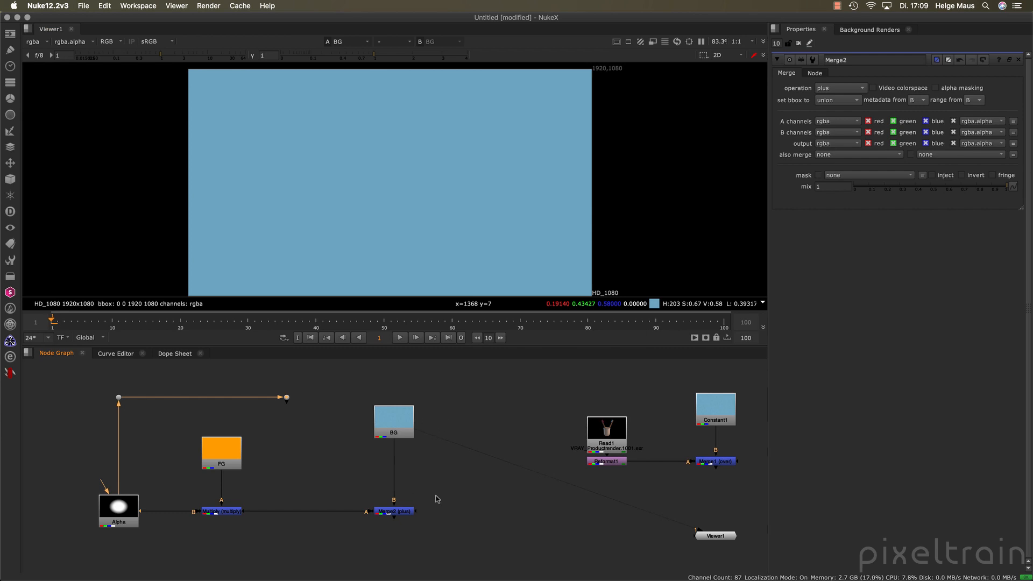
Step: Add a second Multiply merge node between FG and BG and show only its properties, closing Merge2's
key(Tab)
text(mult)
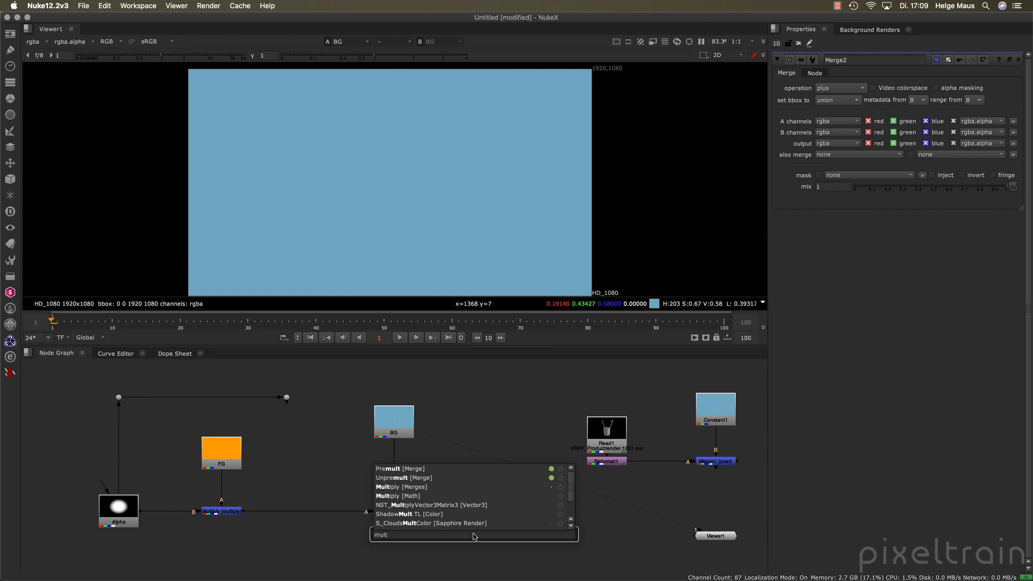
text(iply)
key(Down)
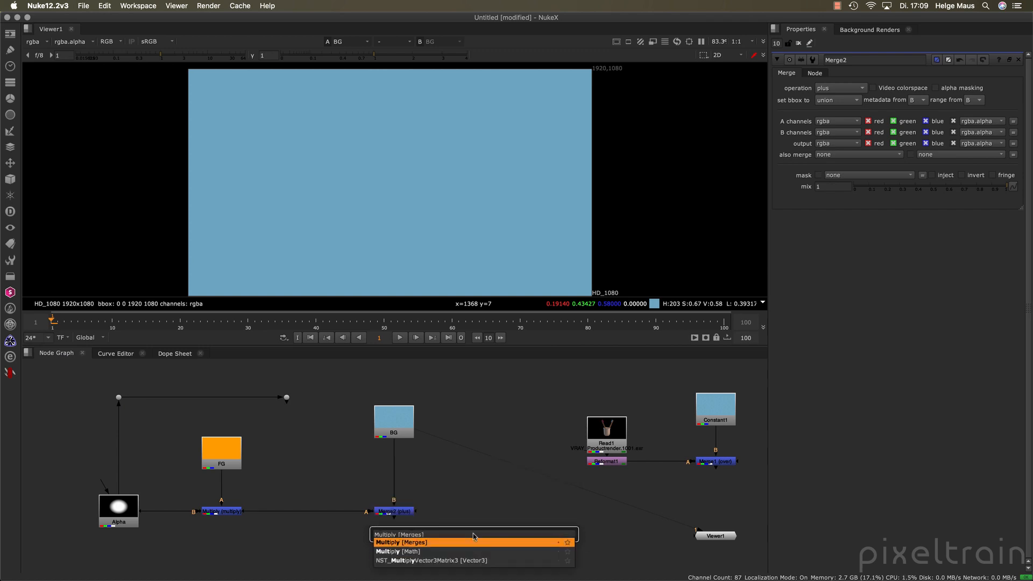
key(Down)
key(Up)
key(Return)
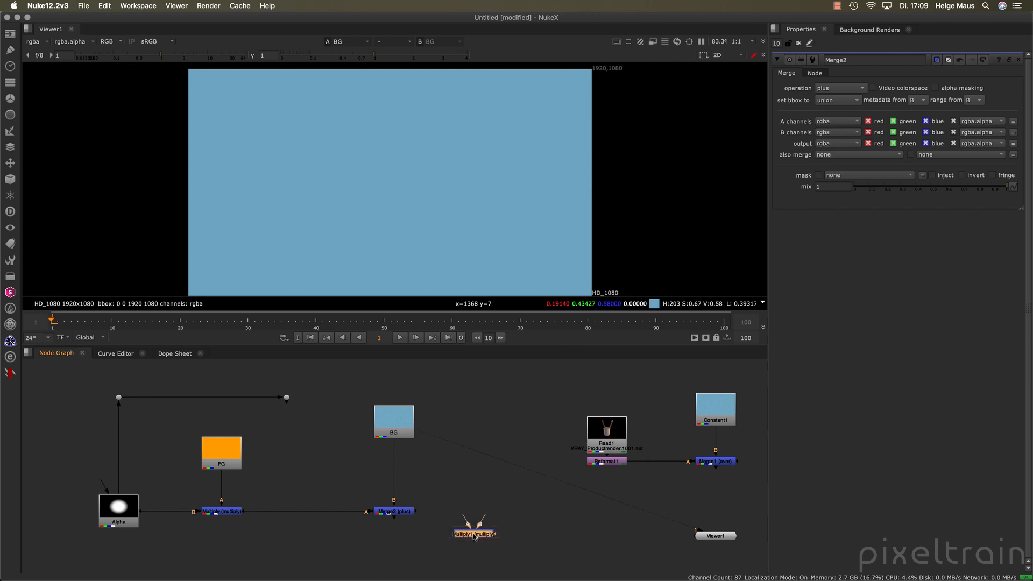
drag(473, 536, 297, 449)
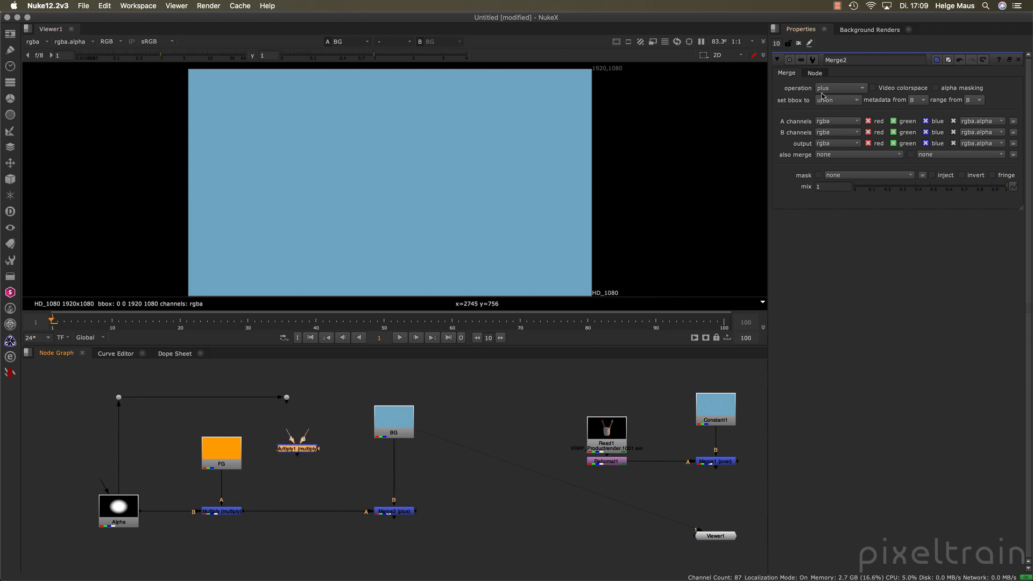
double_click(302, 451)
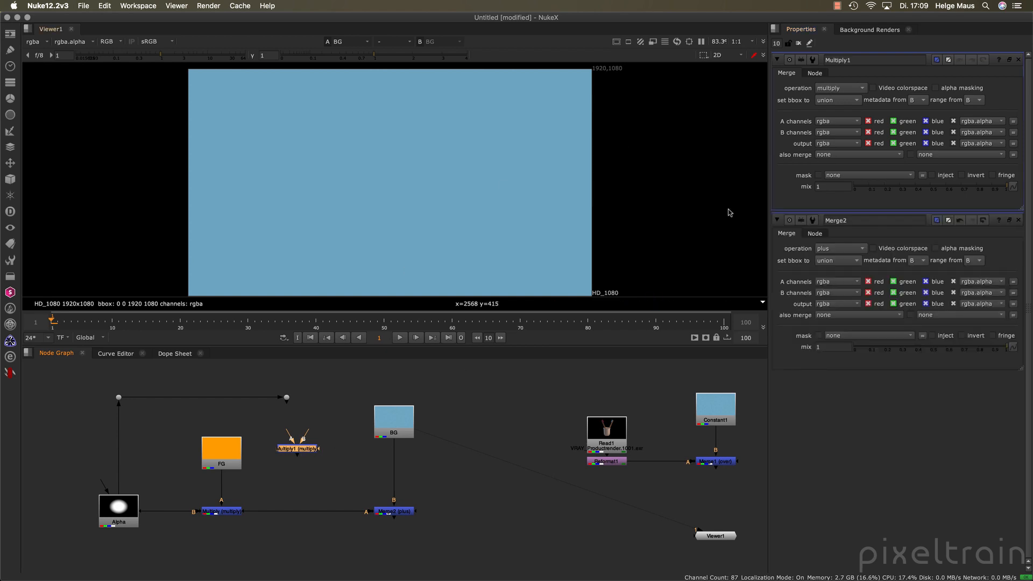
click(1017, 220)
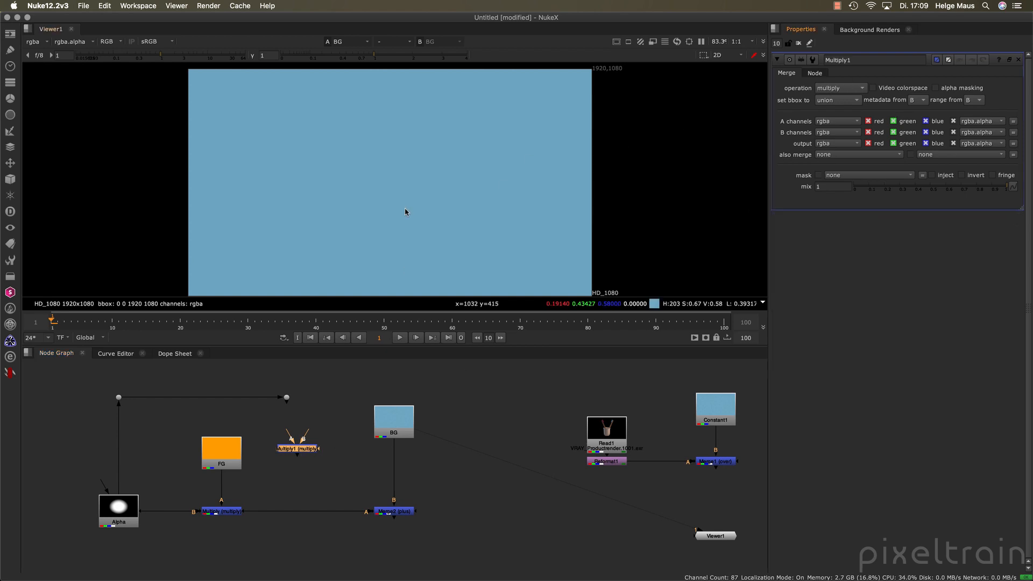
Step: Insert the second Multiply between BG and the plus merge, connect its A input to Alpha's Dot line, and view it
drag(304, 450, 389, 375)
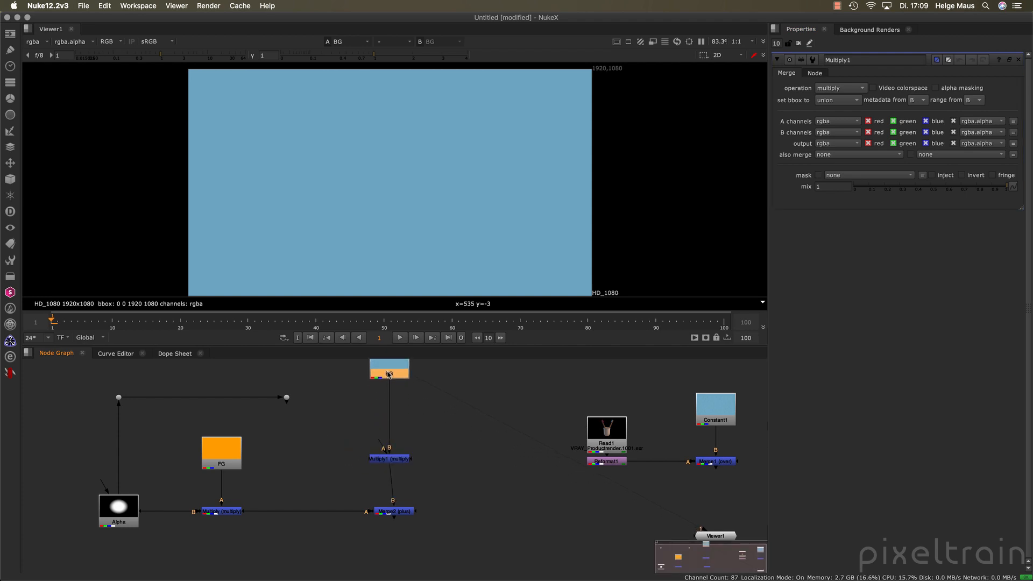
drag(390, 460, 287, 397)
drag(404, 412, 394, 400)
key(1)
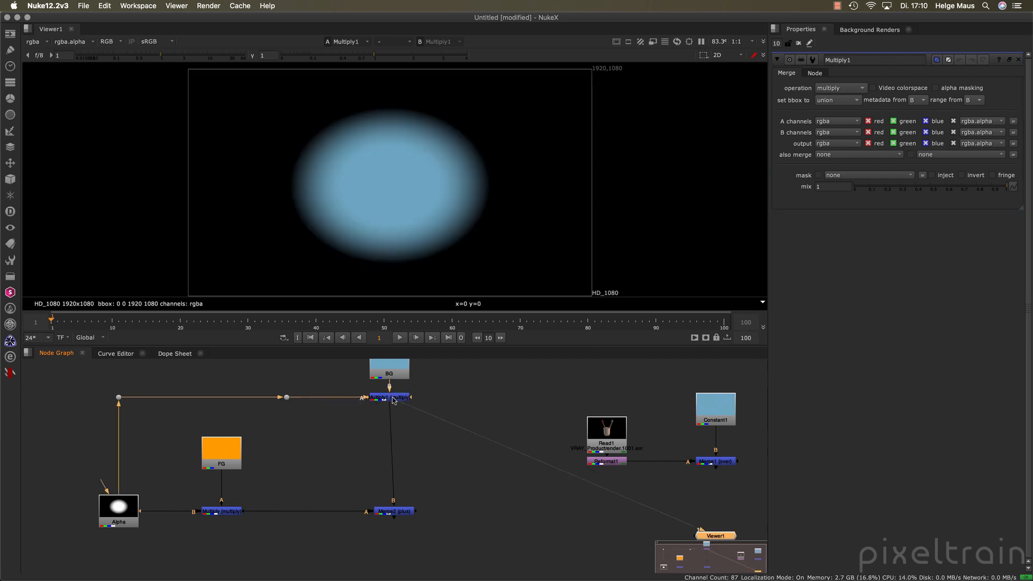
drag(403, 515, 394, 514)
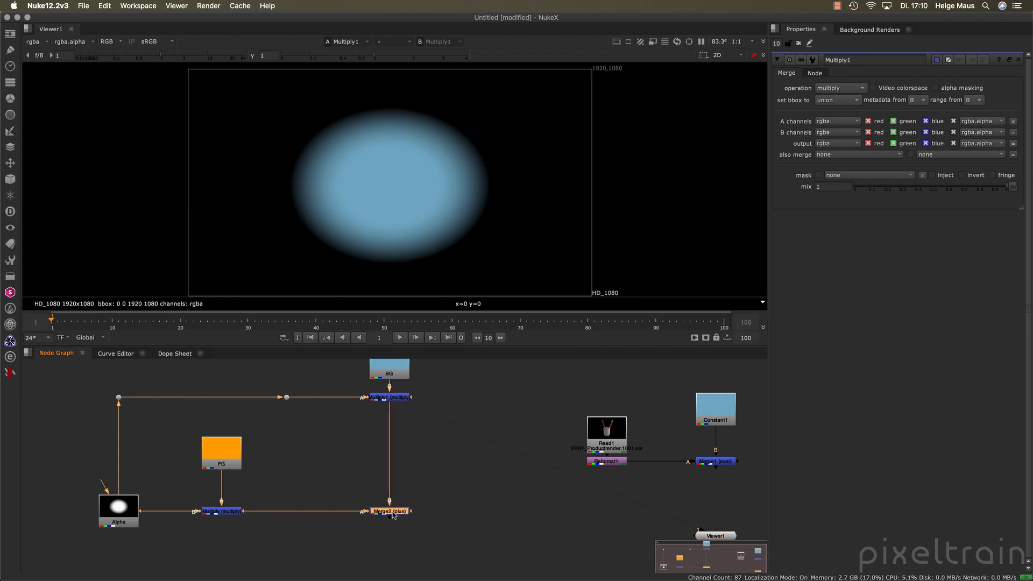
drag(272, 431, 195, 526)
click(196, 526)
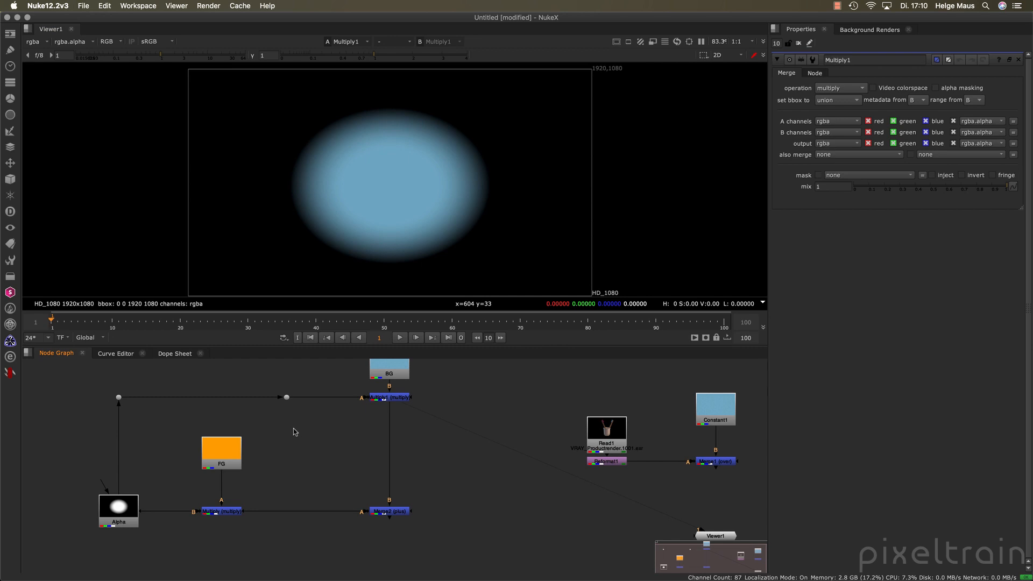
Step: Add an Invert node and insert it into the Alpha line before the second Multiply's A input
key(Tab)
text(in)
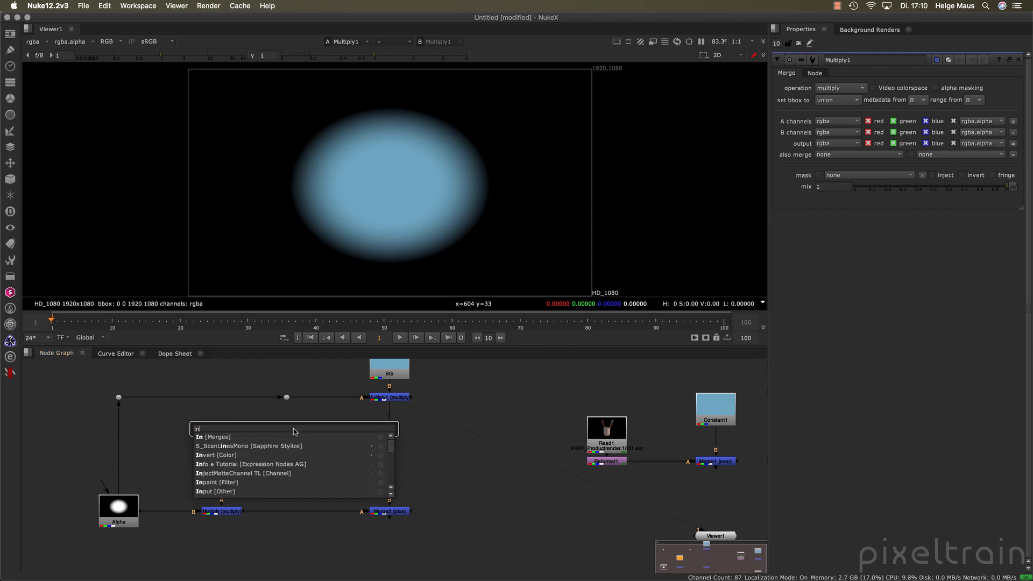
key(Down)
key(Down)
key(Down)
key(Return)
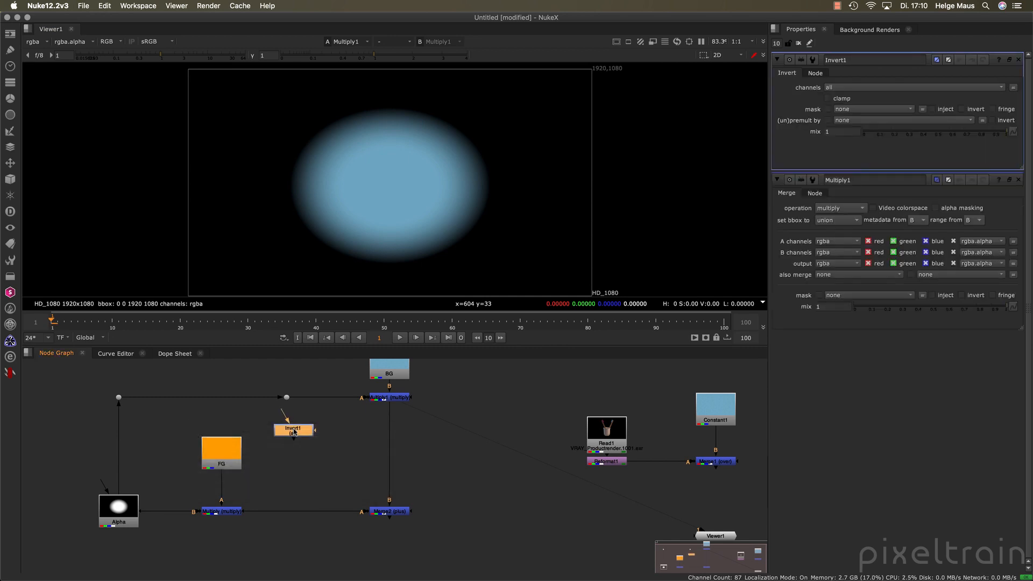
drag(295, 432, 311, 398)
click(287, 400)
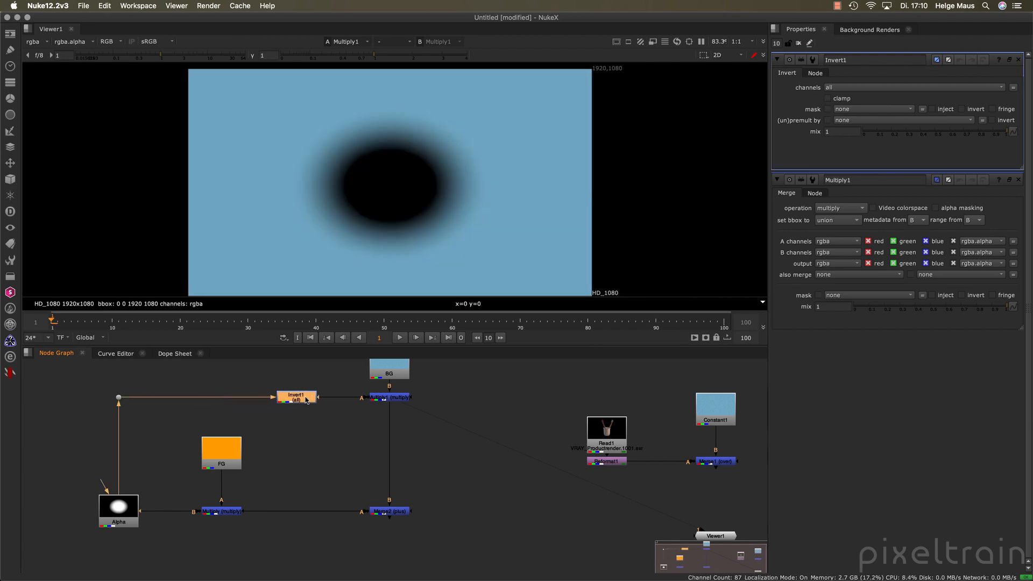
Step: Open the second Multiply's properties, view the plus merge's output, and place Viewer1 directly below Merge2
click(312, 435)
double_click(396, 398)
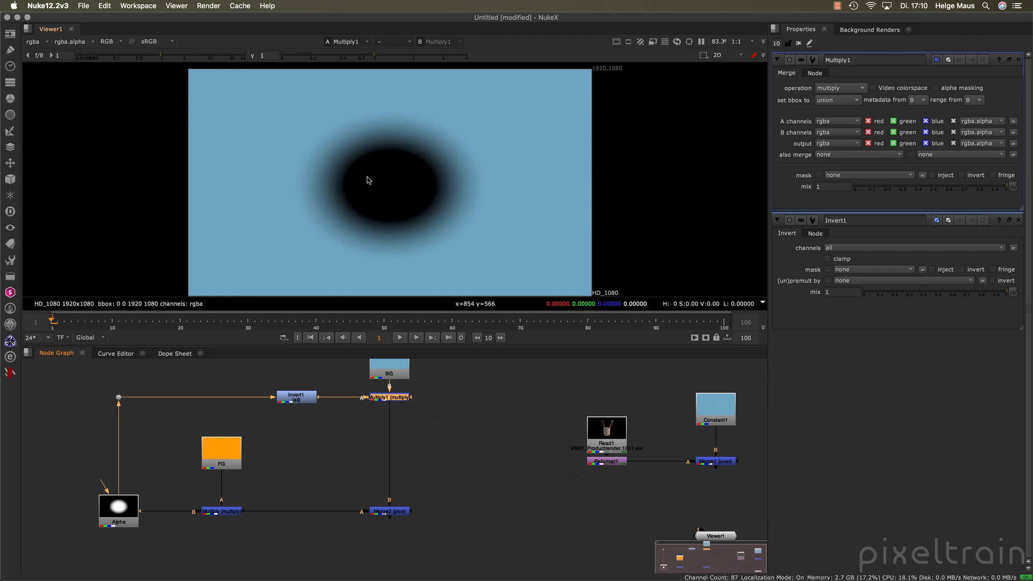
click(399, 514)
key(1)
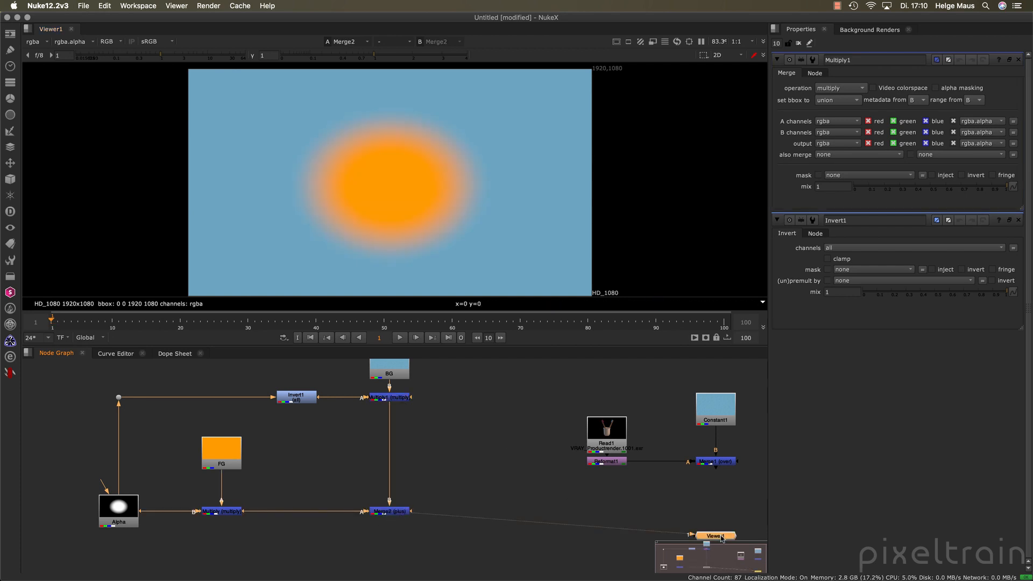
drag(721, 537, 395, 549)
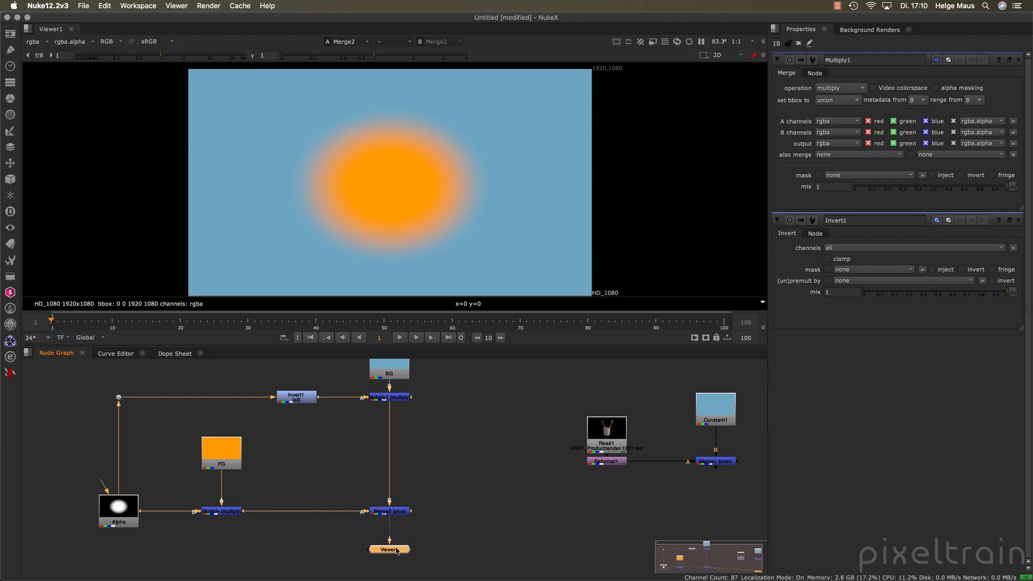
Step: Move the Invert node slightly closer to the second Multiply's A input, keeping it on the Alpha line
scroll(468, 492, down, 5)
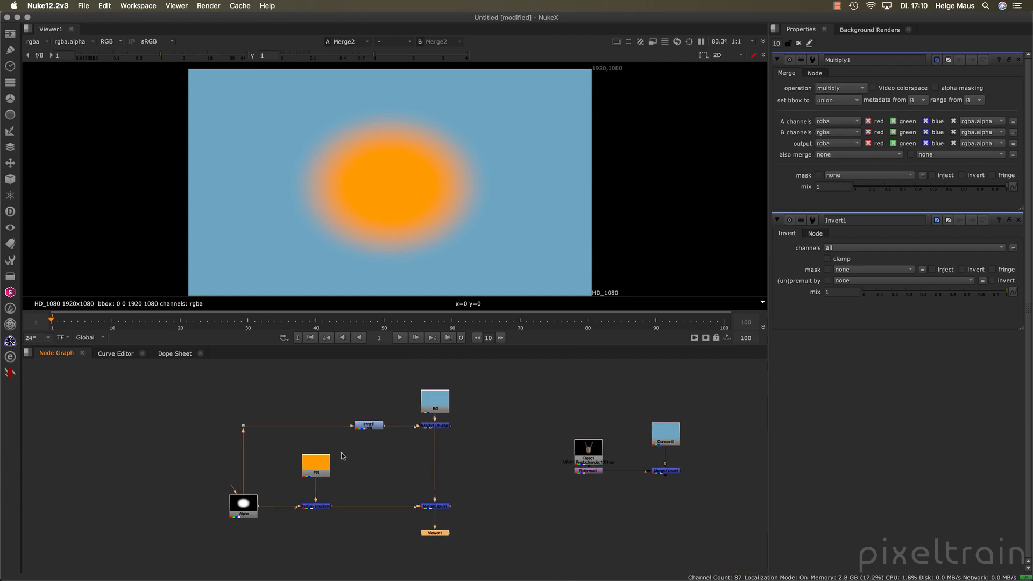
click(371, 427)
drag(372, 428, 382, 427)
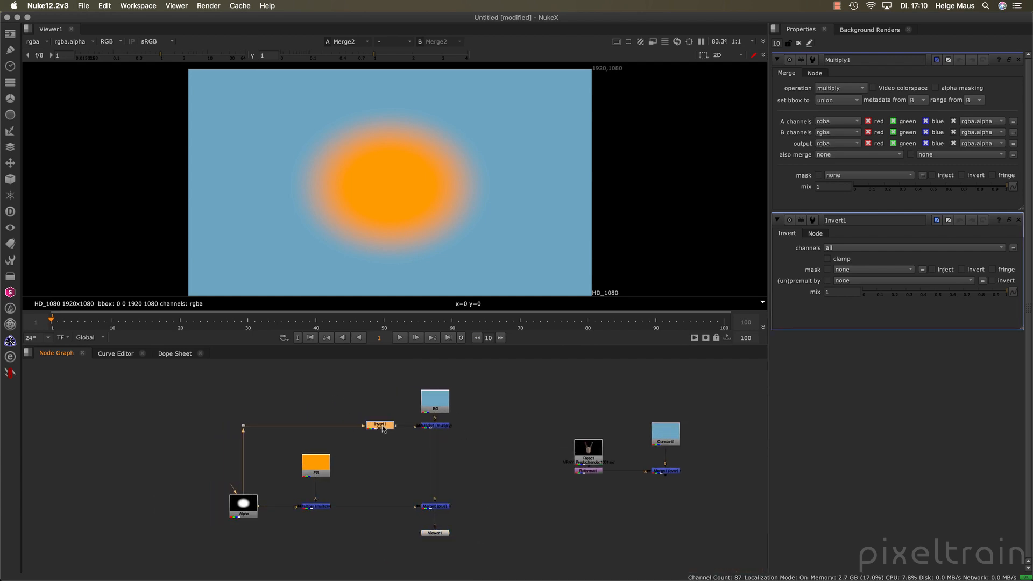
click(484, 519)
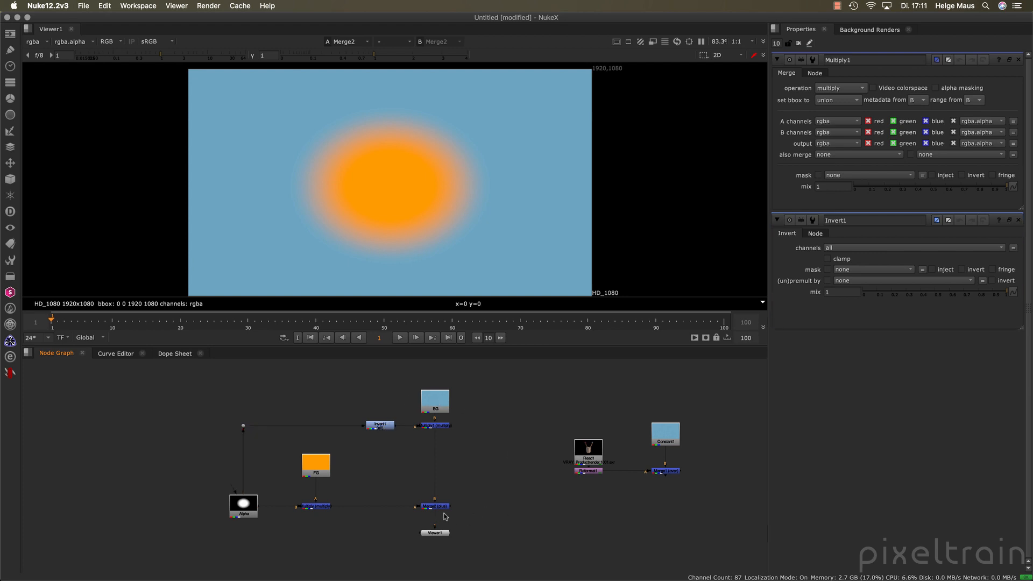
Step: Open the properties of the Merge1 (over) node for comparison with the manually built node setup
click(670, 475)
click(470, 474)
drag(211, 446, 351, 537)
drag(609, 540, 524, 535)
click(581, 515)
click(584, 468)
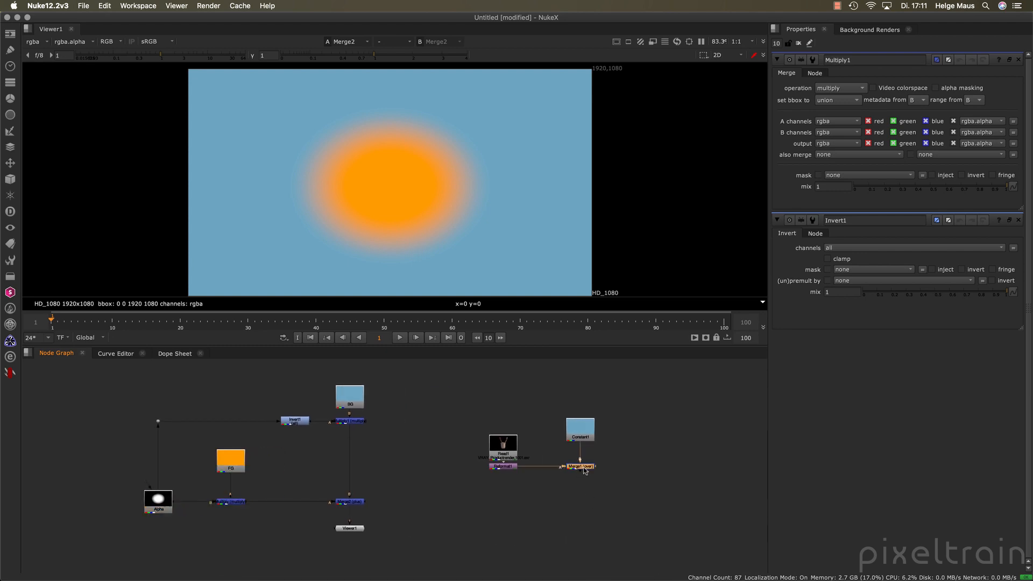
double_click(584, 468)
click(487, 509)
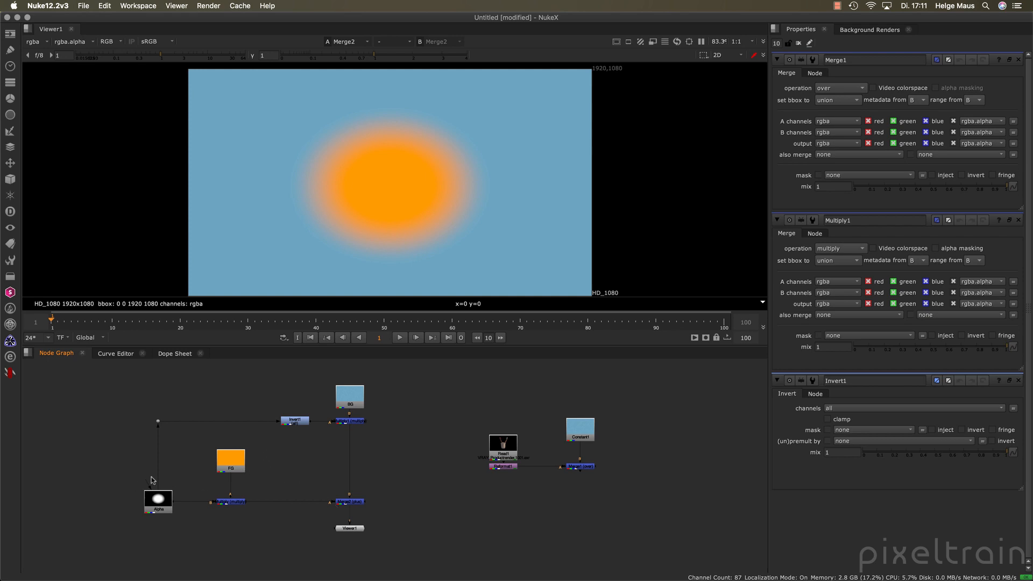
Step: Add an unconnected Premult node in the empty graph area between the manual setup and the Read1 branch
drag(294, 481, 270, 469)
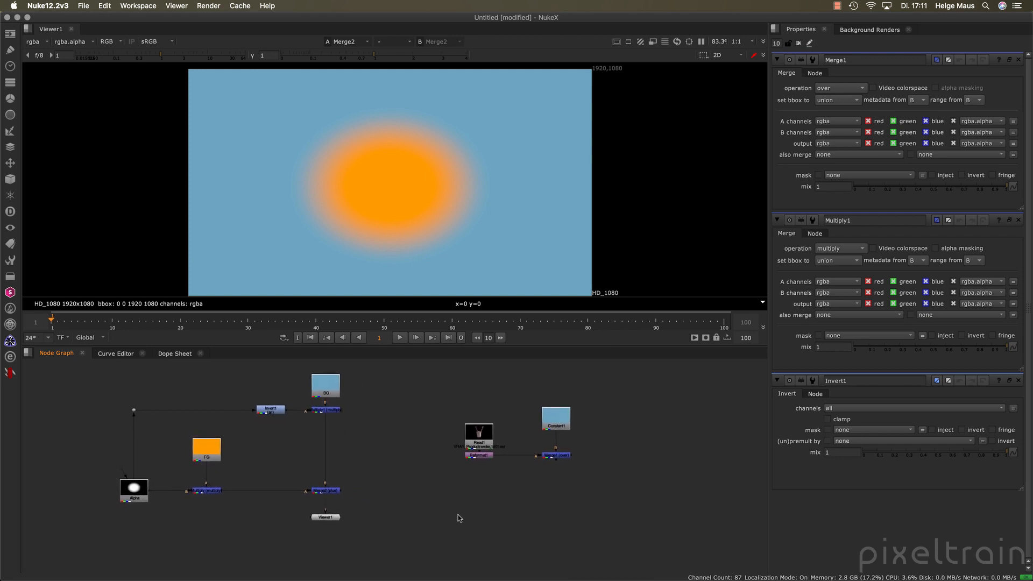
key(Tab)
text(pre)
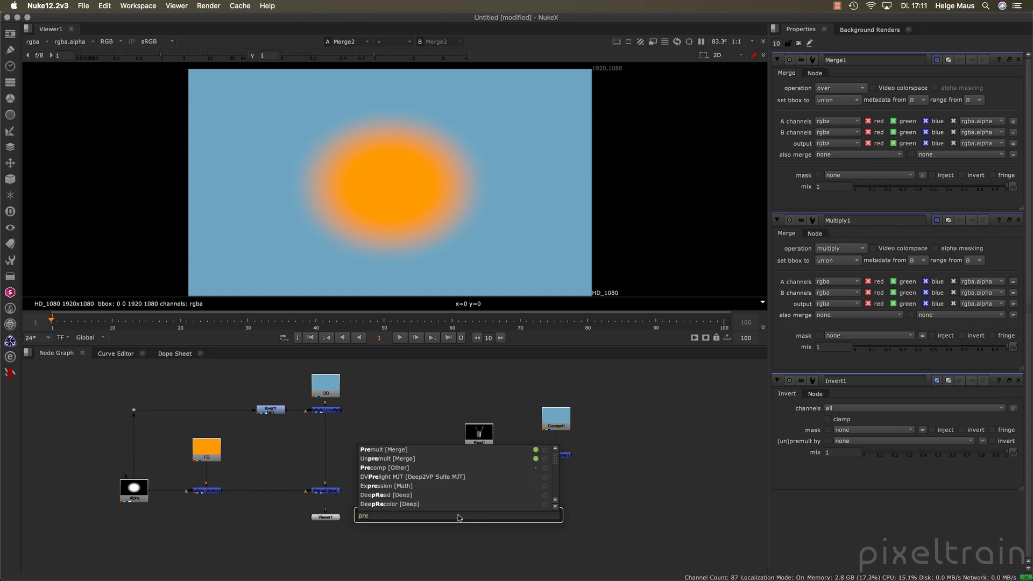
key(Return)
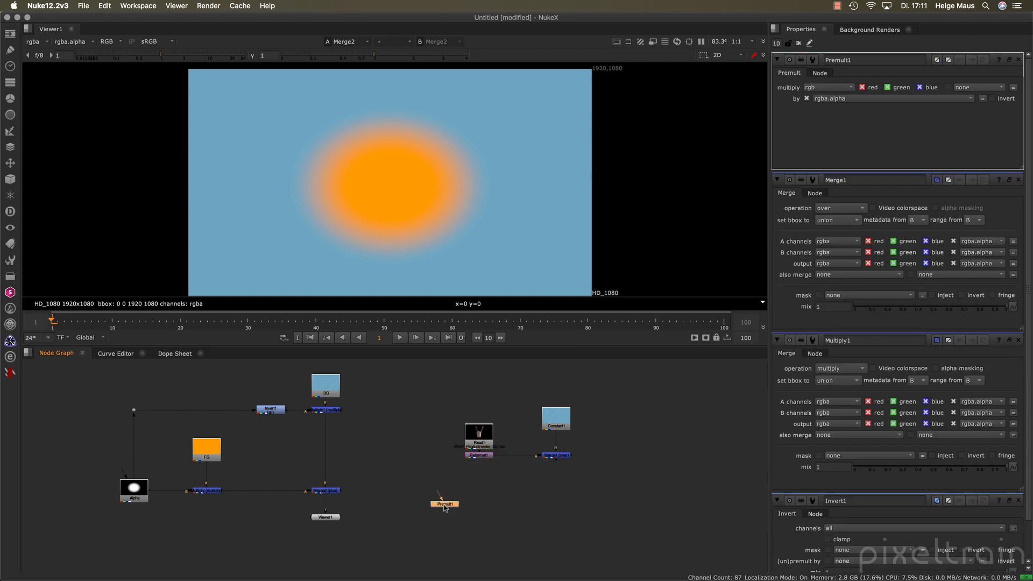
Step: Close the Merge1, Multiply1 and Invert1 properties so only the Premult node's properties stay open
click(1017, 179)
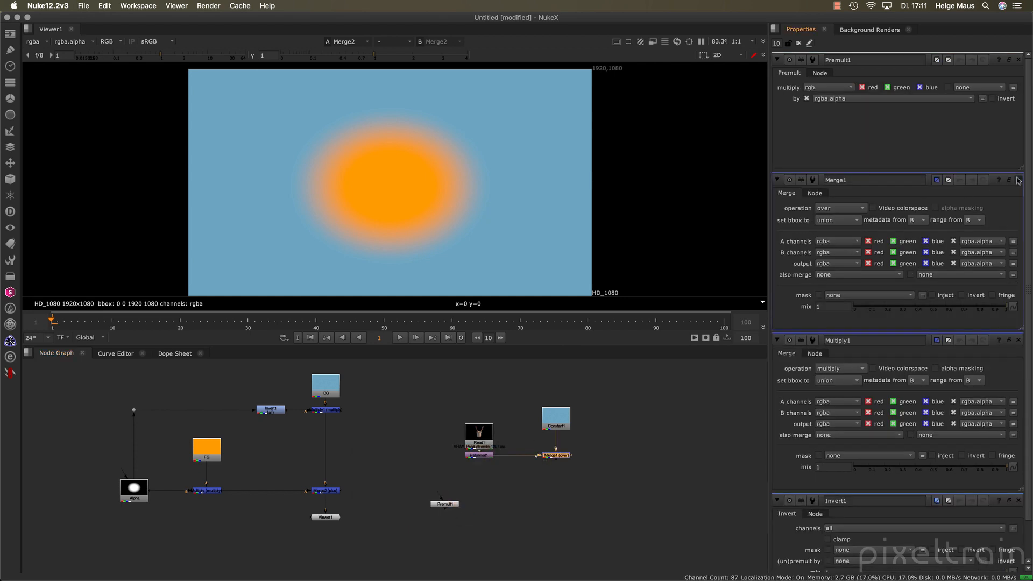
click(1016, 179)
click(1016, 179)
click(1016, 180)
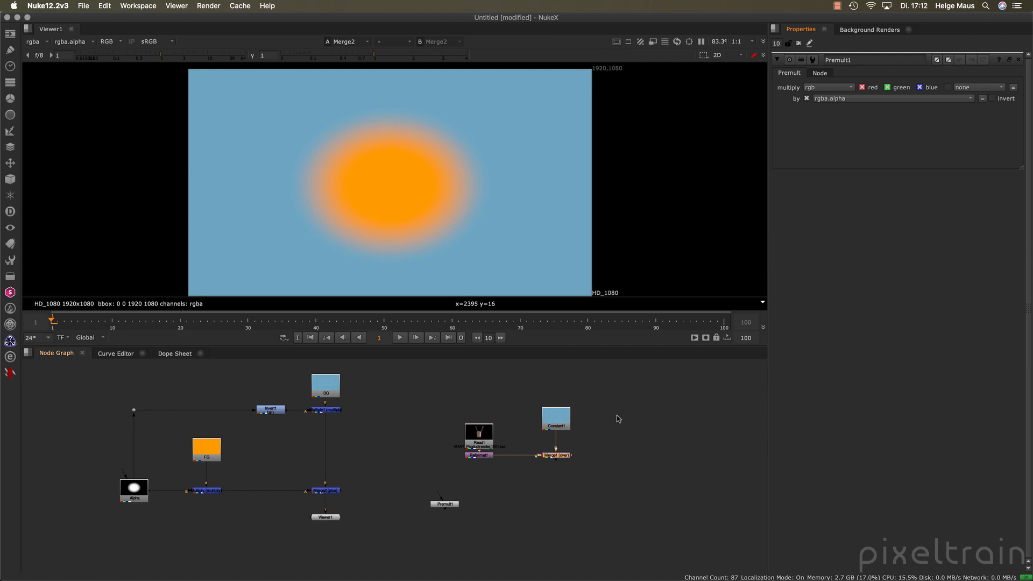
Step: View the output of the Merge1 (over) node that combines the toothbrush render with Constant1
scroll(479, 507, up, 2)
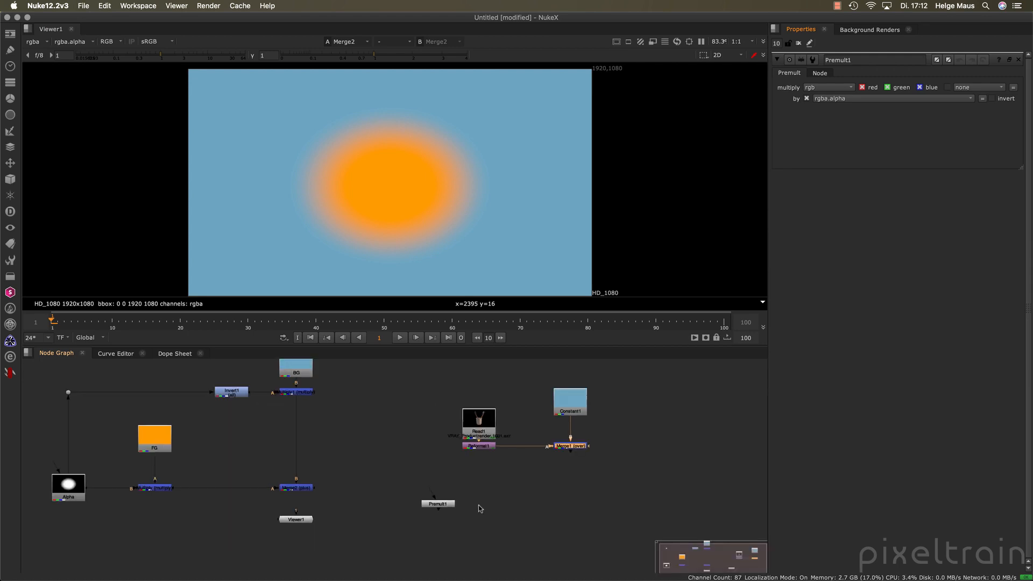
drag(479, 507, 435, 529)
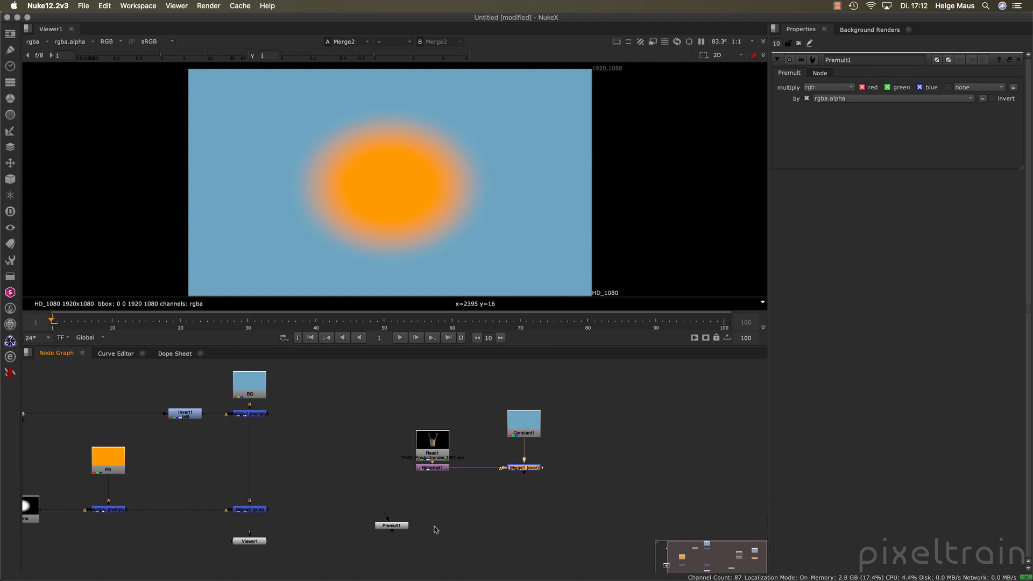
scroll(510, 491, up, 2)
drag(510, 491, 433, 515)
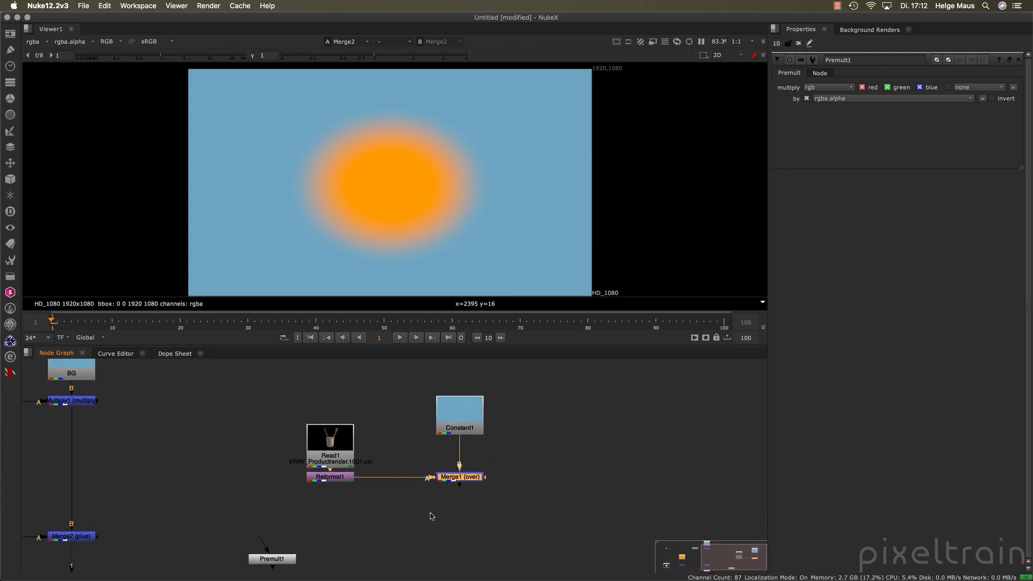
key(1)
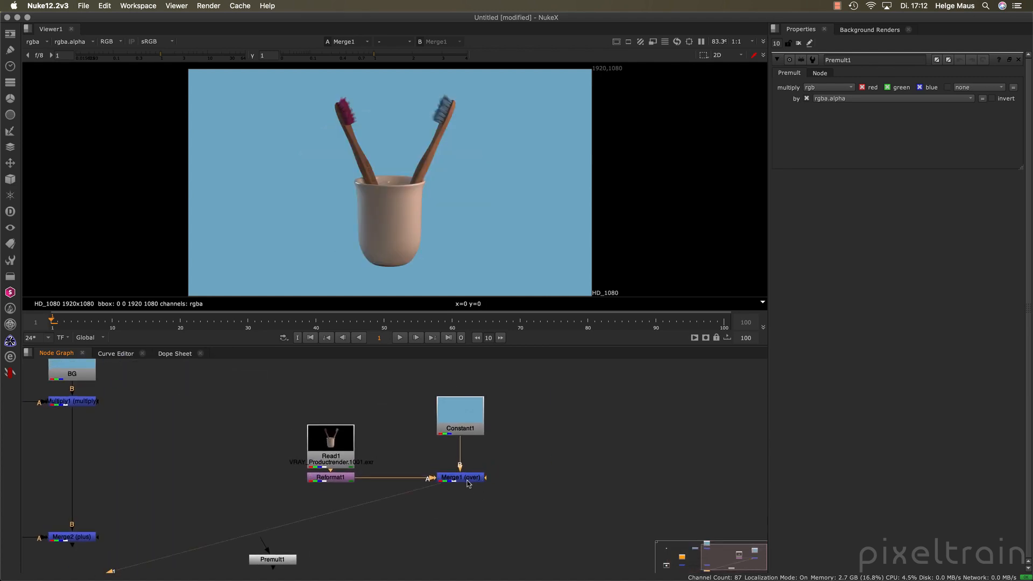
Step: View the Read1 render directly and toggle the display between its alpha channel and full colour
click(328, 444)
key(1)
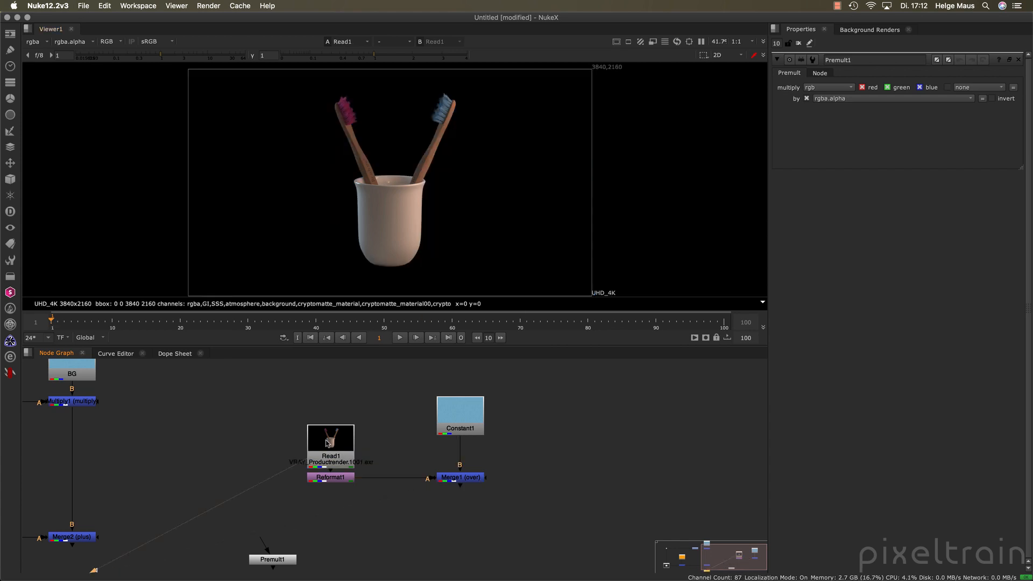
key(a)
key(a)
key(a)
key(a)
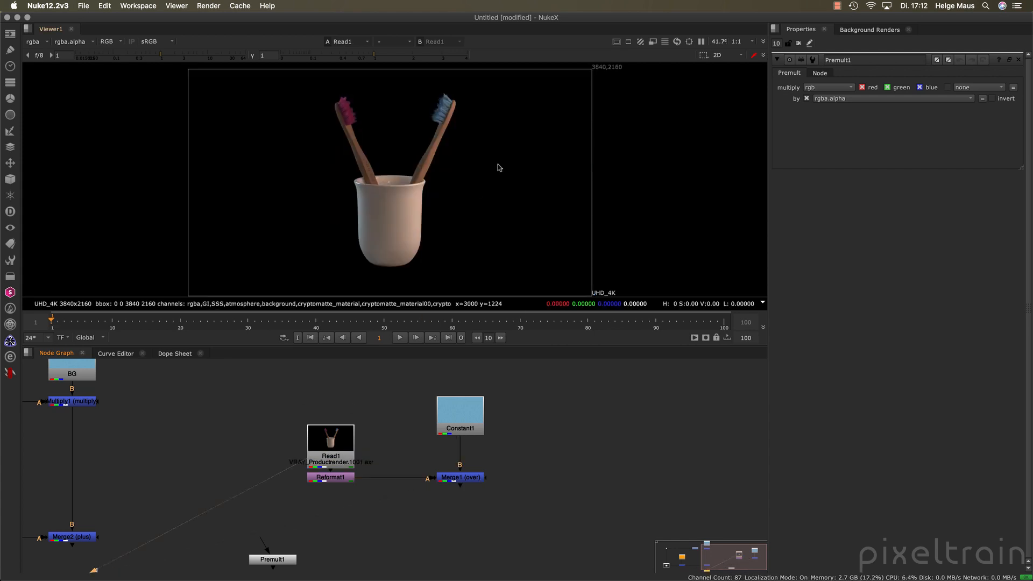
key(a)
key(a)
Step: Move the Premult node to the free area on the right of Constant1 and Merge1
scroll(518, 493, down, 3)
drag(518, 493, 484, 452)
click(329, 504)
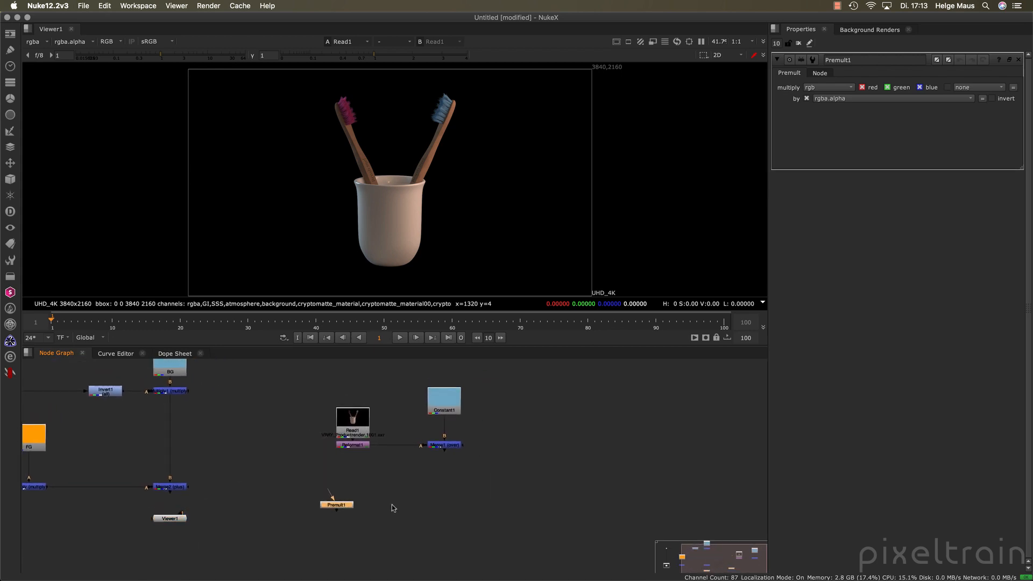
drag(337, 505, 559, 427)
drag(623, 436, 683, 463)
click(509, 429)
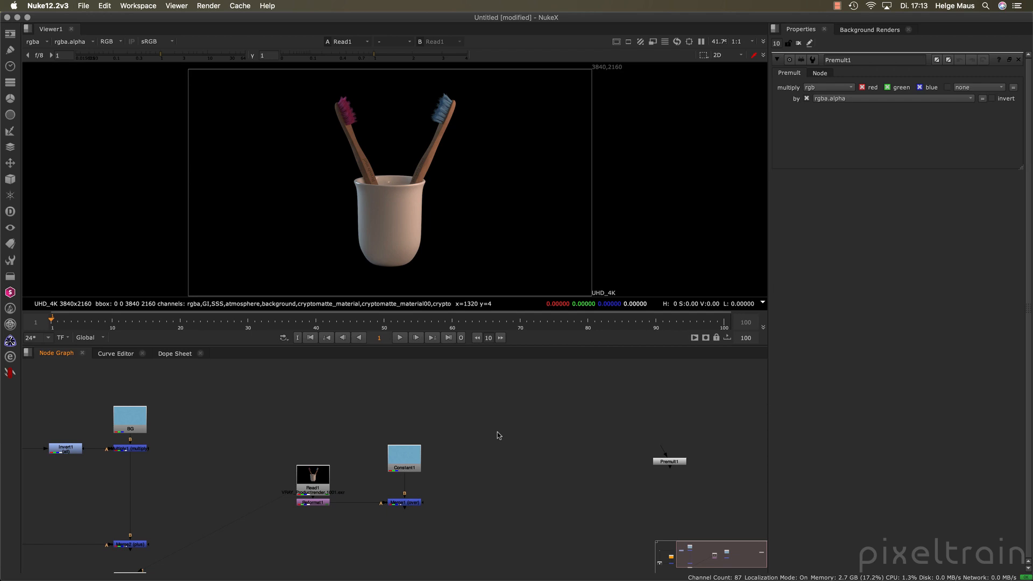
drag(672, 463, 514, 483)
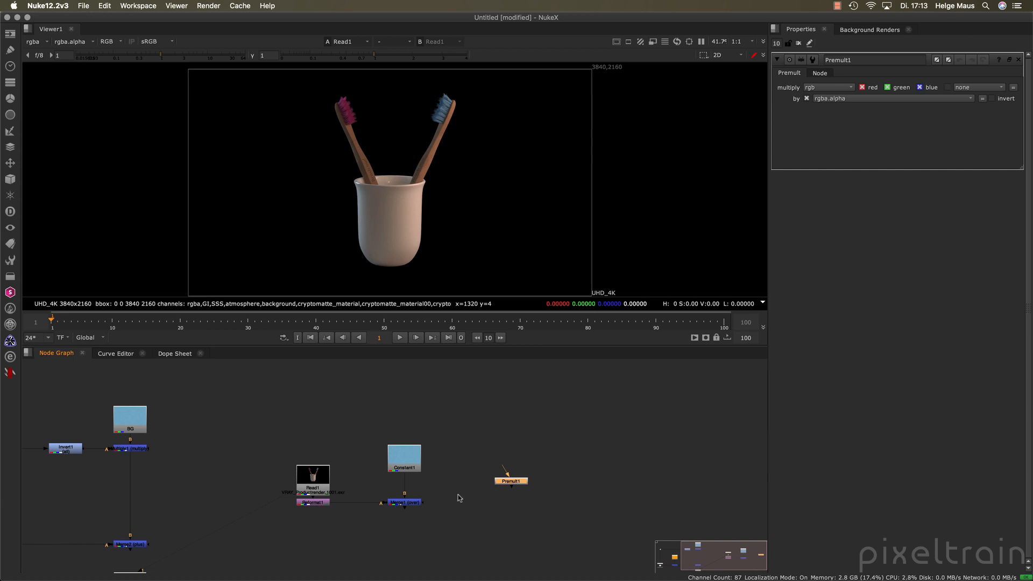
Step: Move Read1 up away from Reformat1, paste a copy of it above the Premult node, and view the copy
drag(313, 486, 313, 413)
key(super+c)
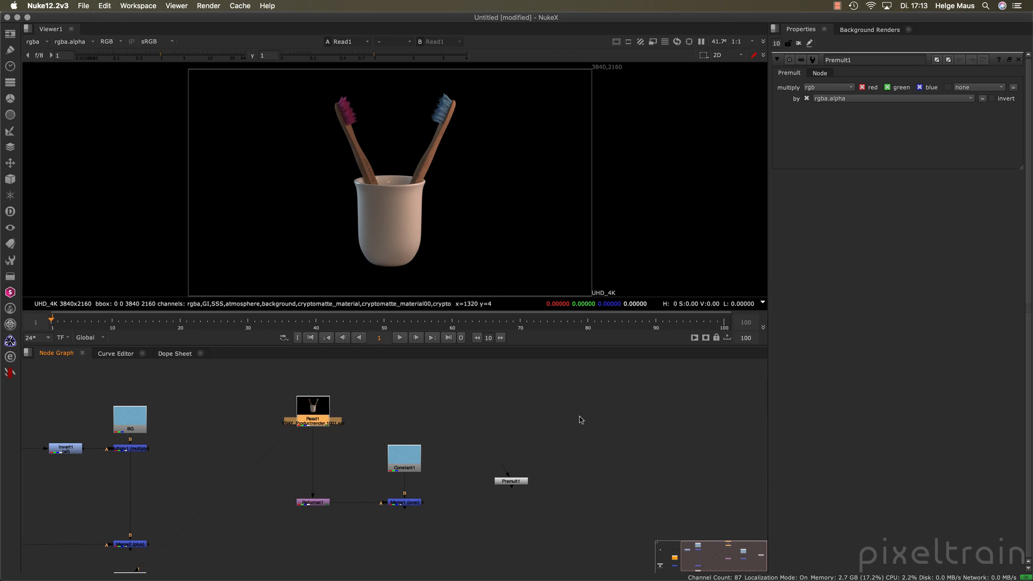
key(super+v)
drag(579, 417, 541, 412)
key(1)
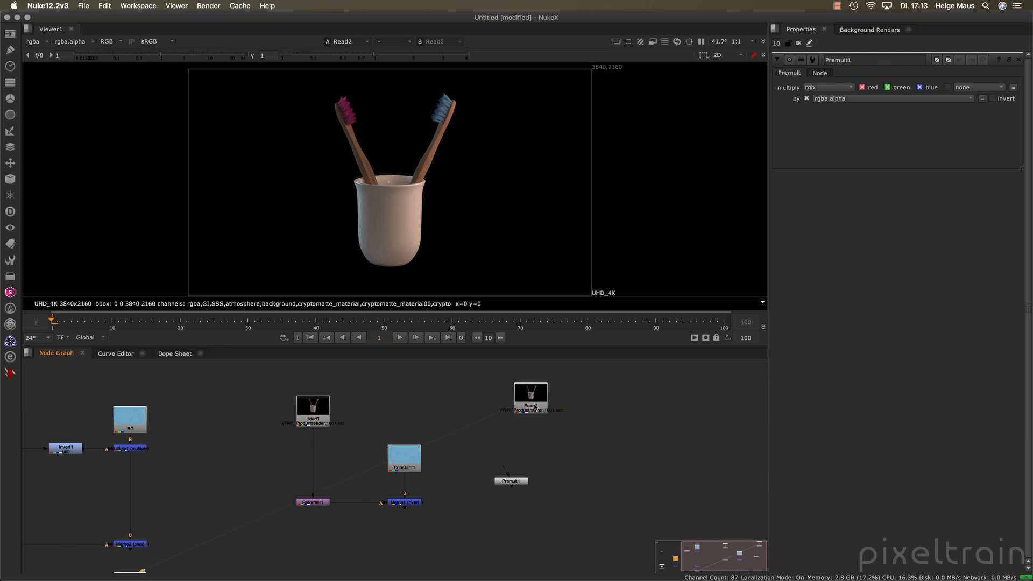
Step: Zoom in on the blue toothbrush's bristles in the Read2 render and enlarge the viewer area
scroll(314, 257, up, 5)
mouse_move(392, 119)
mouse_down()
mouse_move(378, 201)
mouse_move(312, 240)
mouse_up()
scroll(408, 136, up, 5)
mouse_move(426, 168)
mouse_down()
mouse_move(458, 178)
mouse_move(431, 166)
mouse_up()
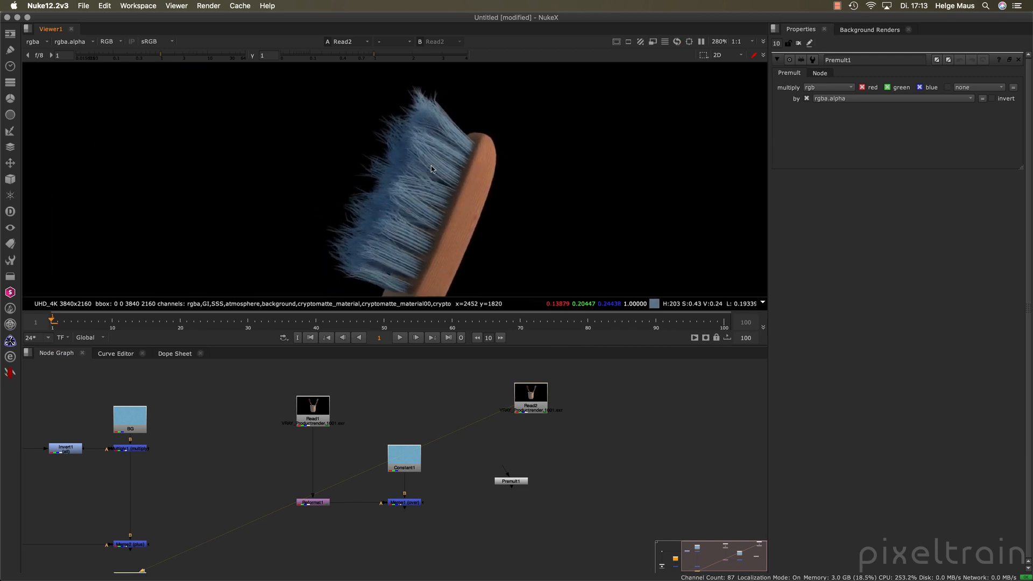
drag(580, 345, 580, 407)
drag(566, 271, 578, 221)
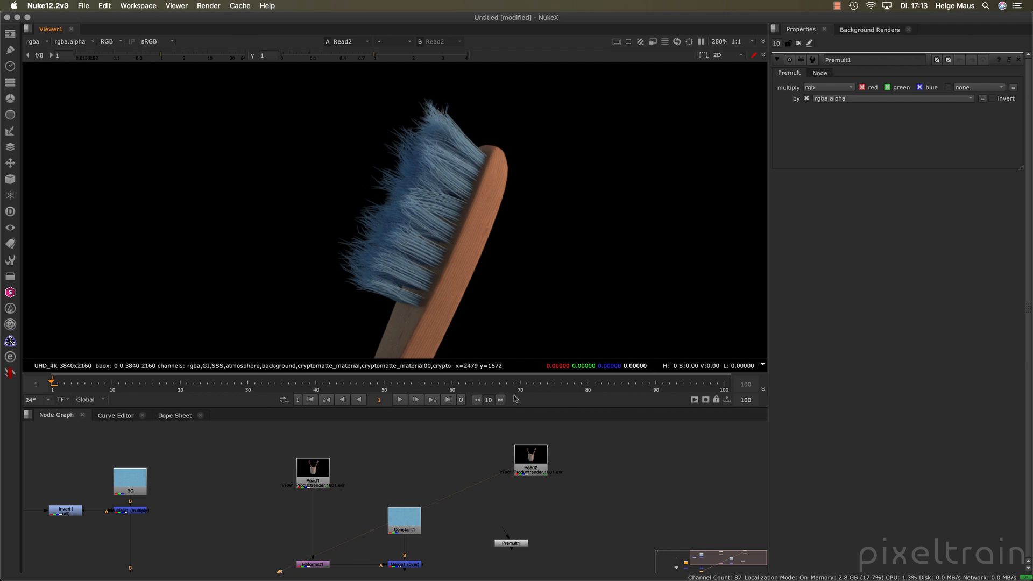
Step: Replace the Premult node with an Unpremult node, connect it directly below Read2, and view its output
drag(518, 545, 530, 511)
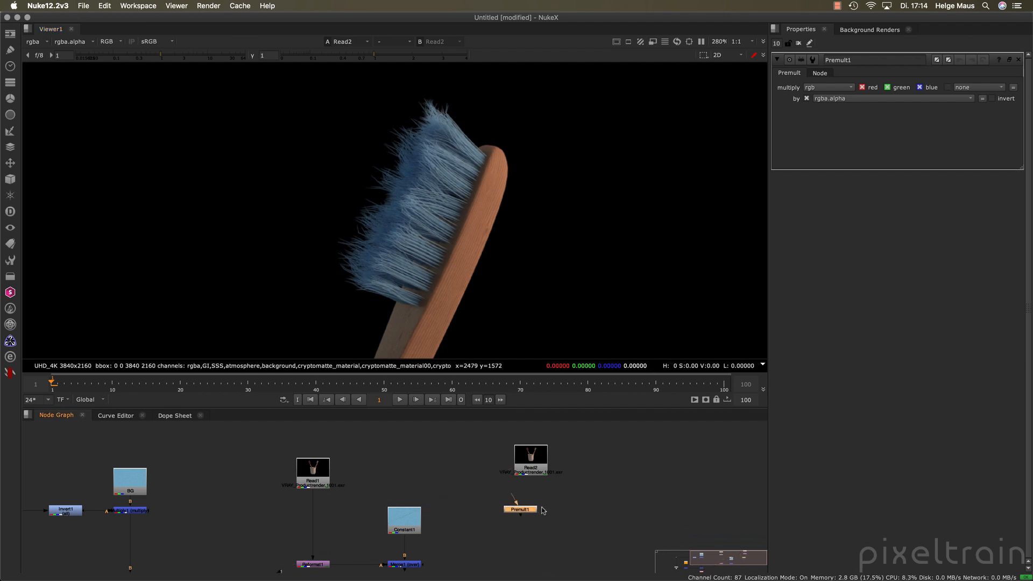
key(BackSpace)
key(Tab)
text(un)
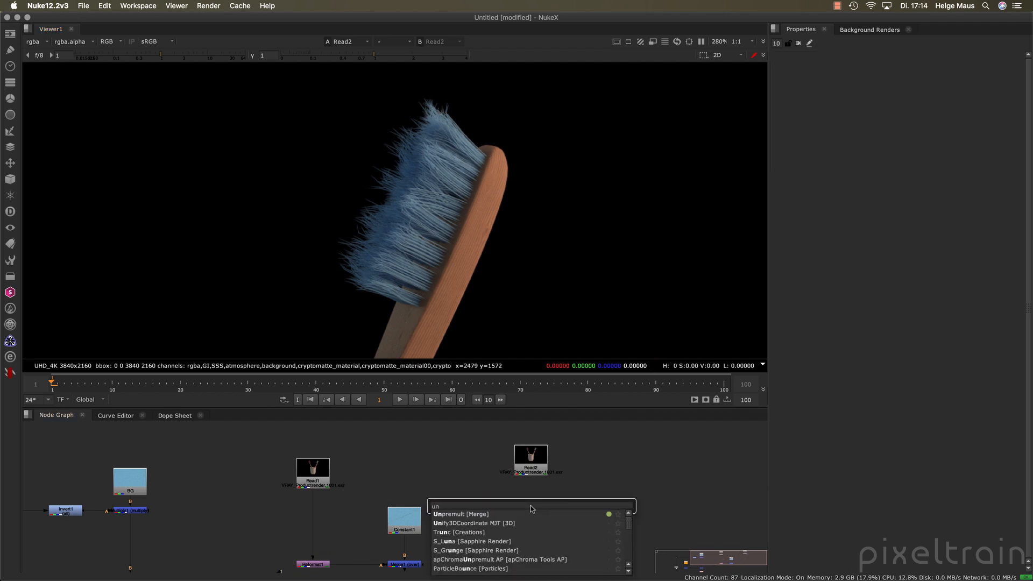
key(Return)
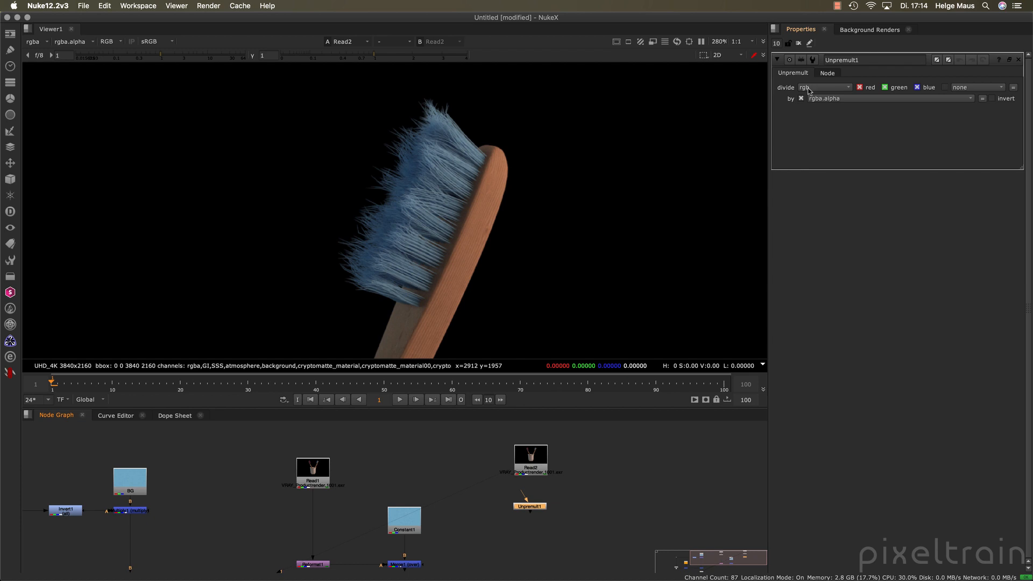
mouse_move(532, 503)
mouse_down()
mouse_move(487, 494)
mouse_move(487, 479)
mouse_move(534, 493)
mouse_up()
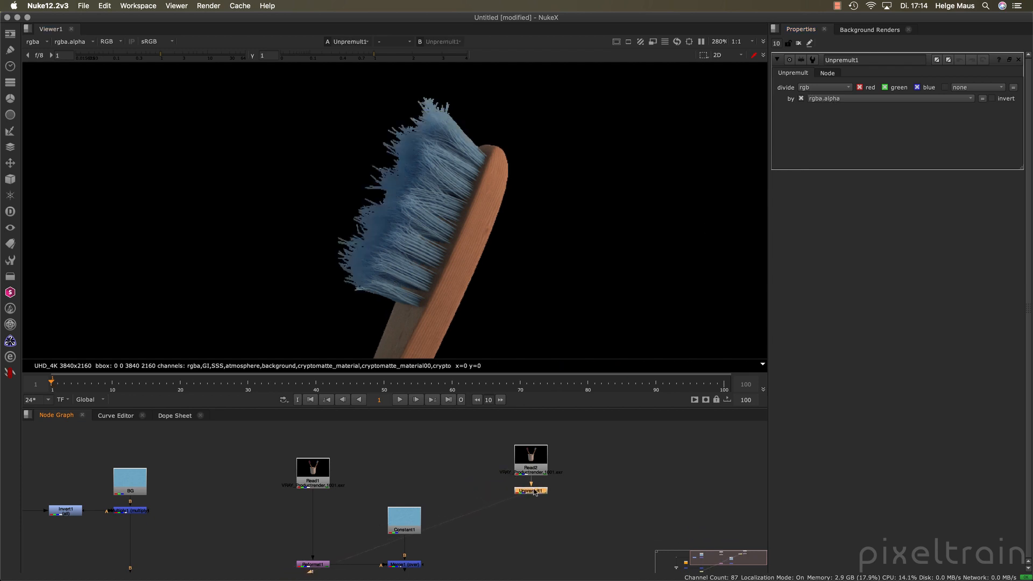
Step: Examine the unpremultiplied edges along the blue bristles, the toothbrush handle and the cup's rim
scroll(433, 282, up, 5)
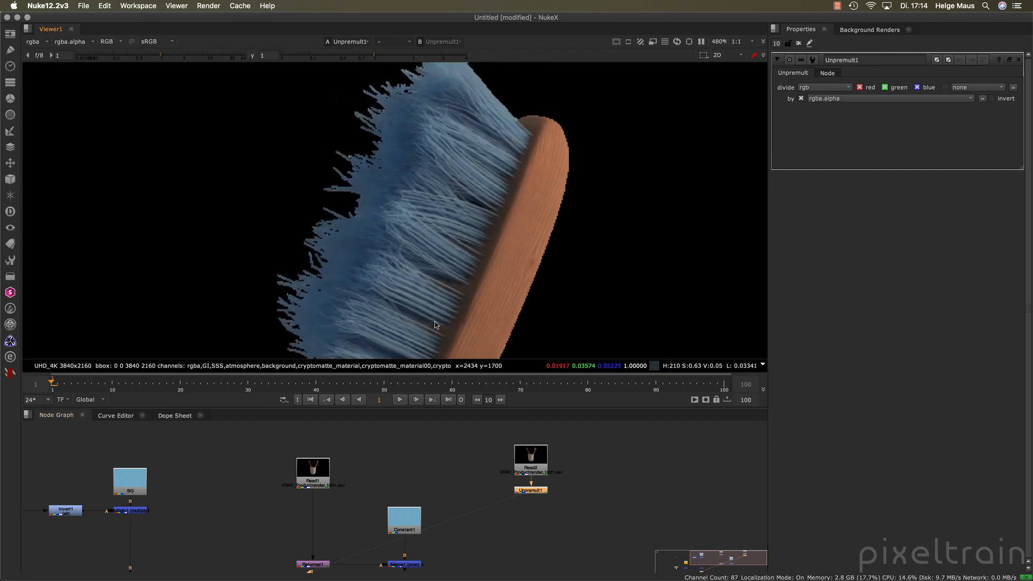
drag(450, 197, 456, 261)
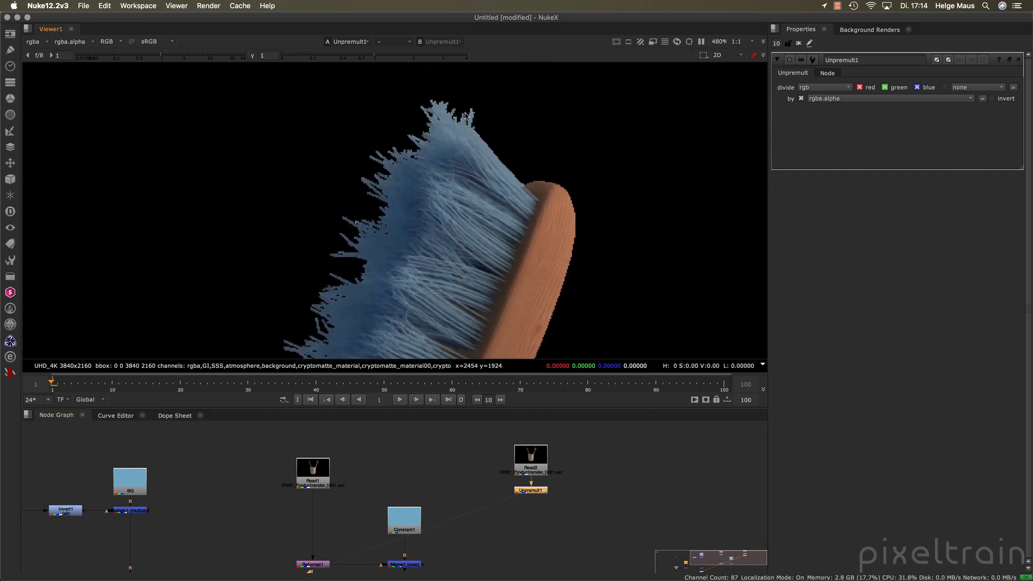
scroll(495, 253, down, 1)
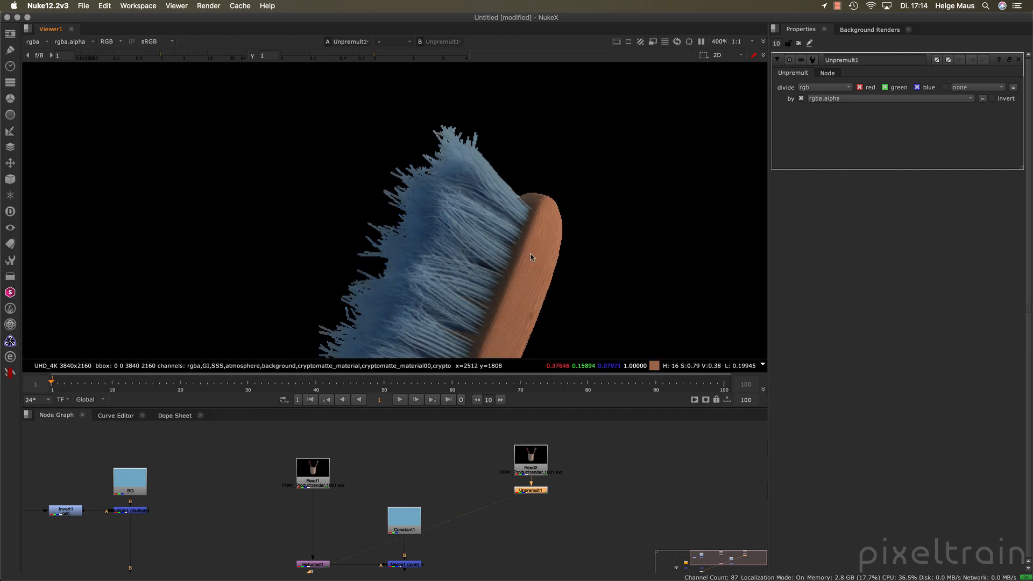
drag(545, 254, 532, 107)
drag(476, 323, 546, 86)
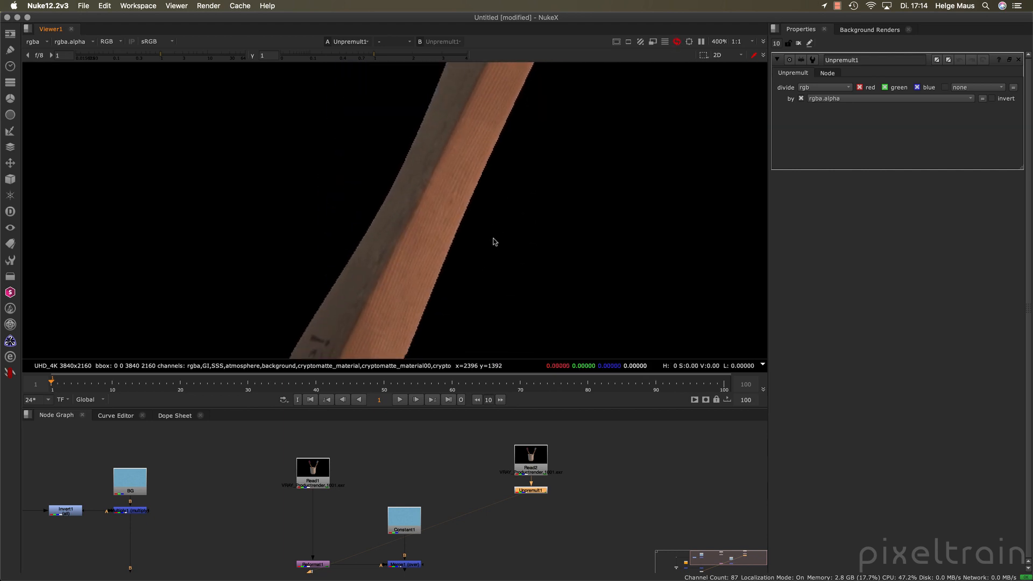
drag(446, 328, 543, 108)
drag(458, 355, 477, 281)
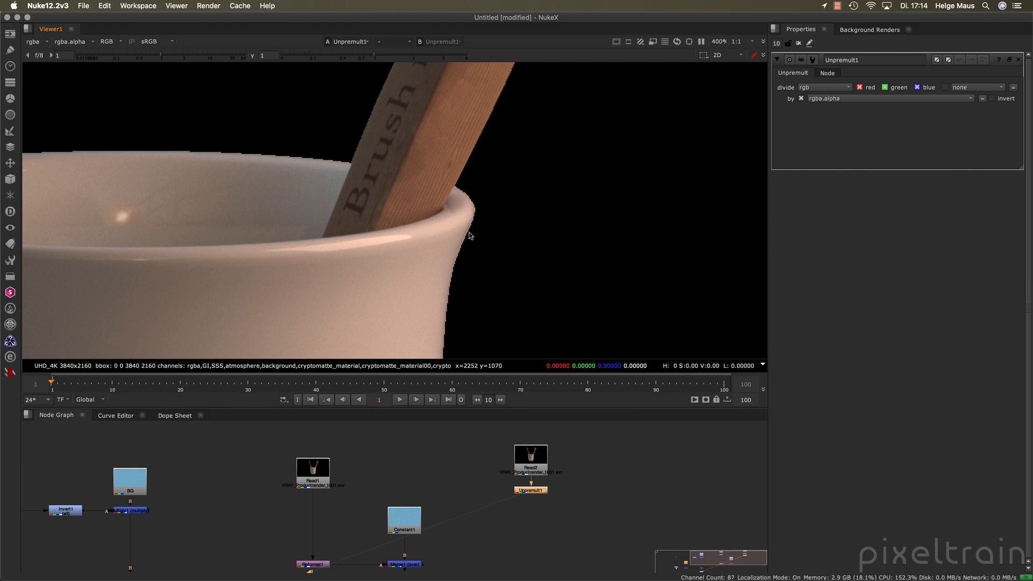
Step: Add a Premult node below Unpremult1 and align it vertically, leaving a gap between the two nodes
scroll(436, 254, down, 1)
scroll(438, 255, down, 4)
mouse_move(484, 156)
mouse_down()
mouse_move(428, 288)
mouse_move(454, 265)
mouse_up()
drag(445, 137, 431, 214)
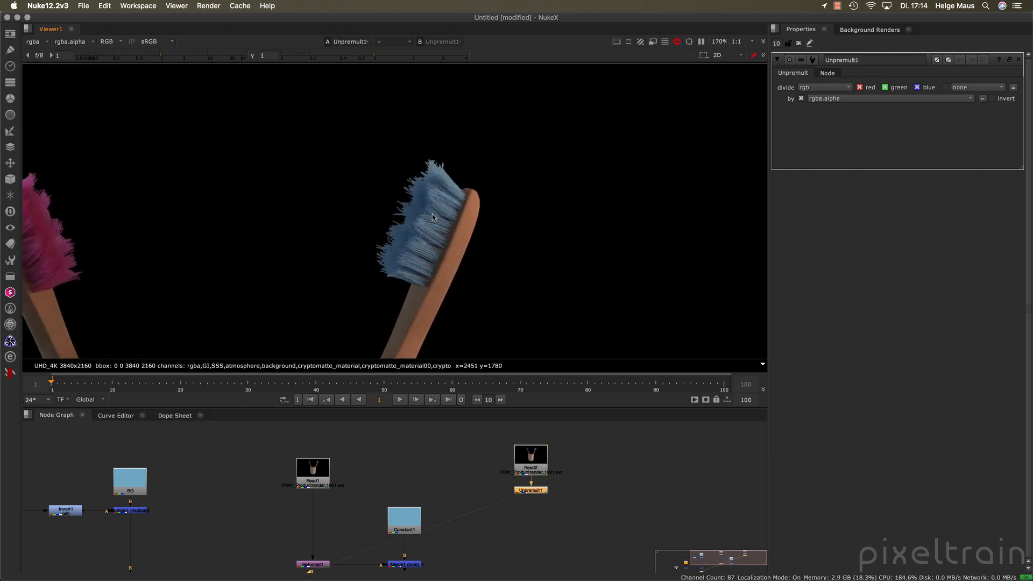
scroll(432, 214, up, 7)
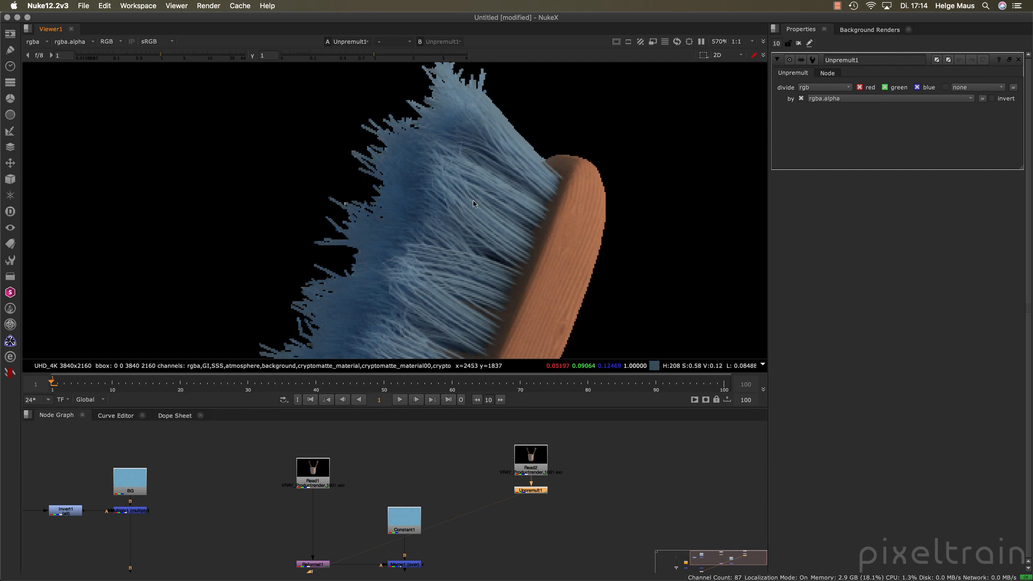
key(Tab)
text(pre)
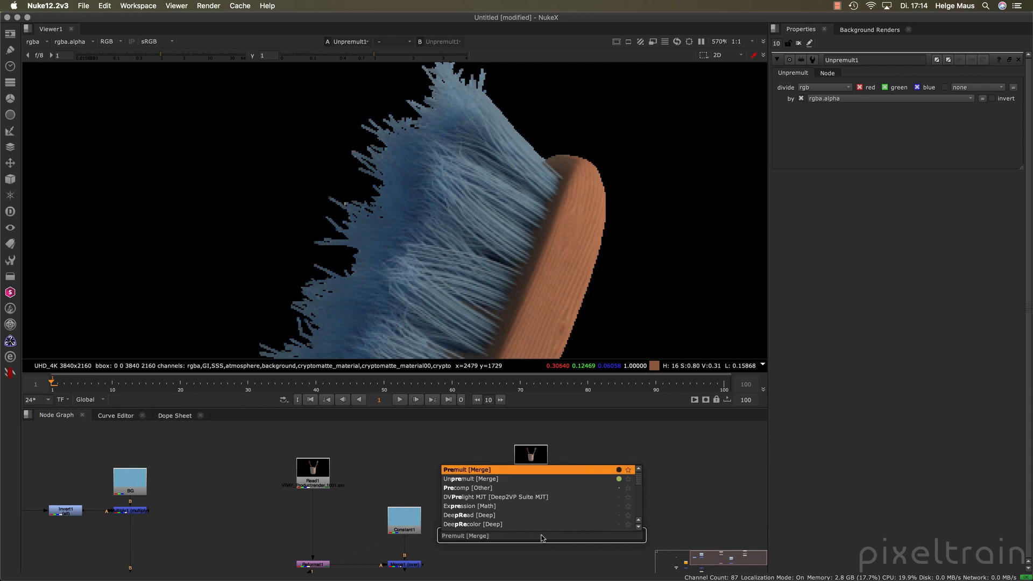
key(Return)
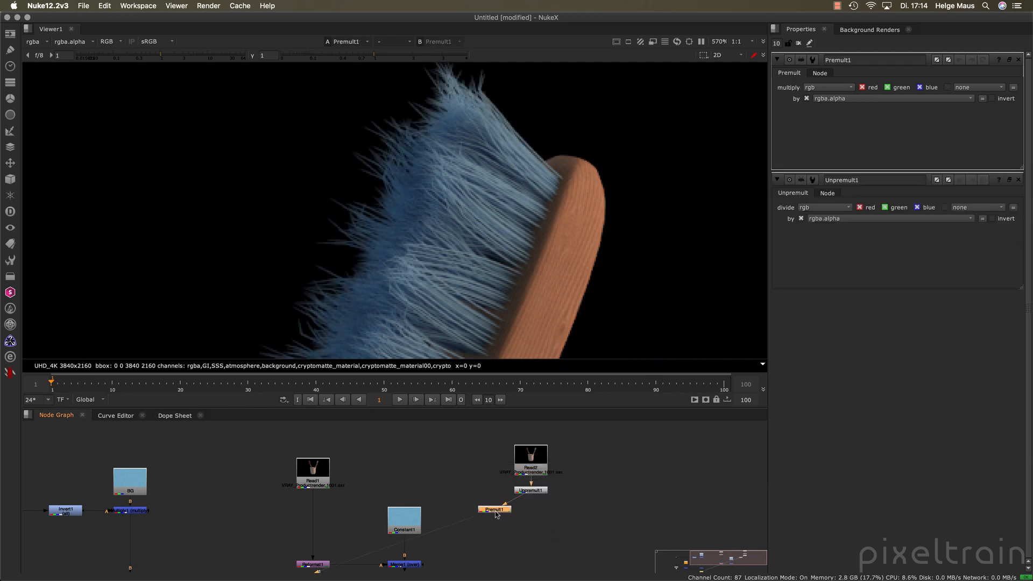
drag(495, 511, 531, 514)
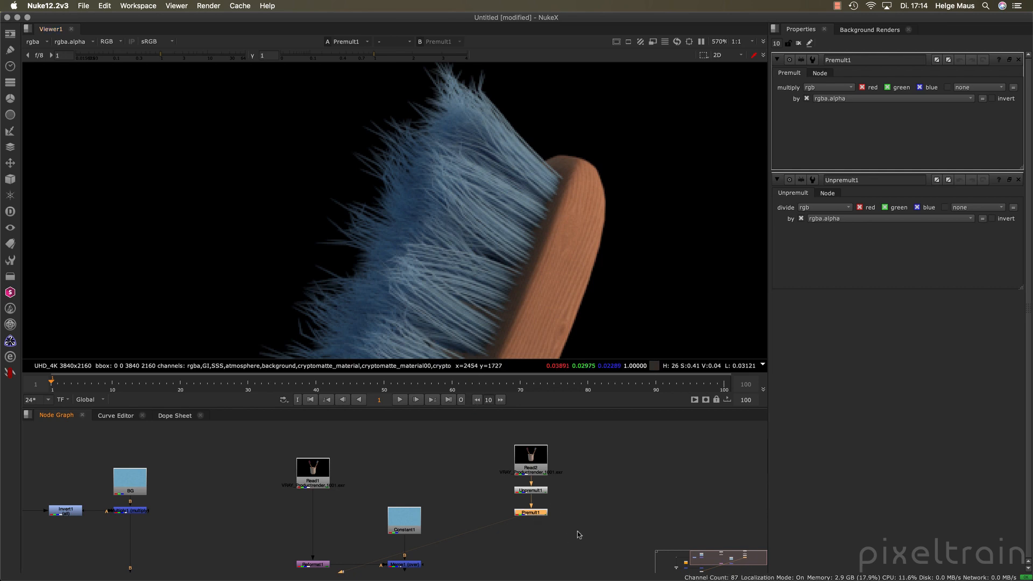
drag(530, 512, 531, 542)
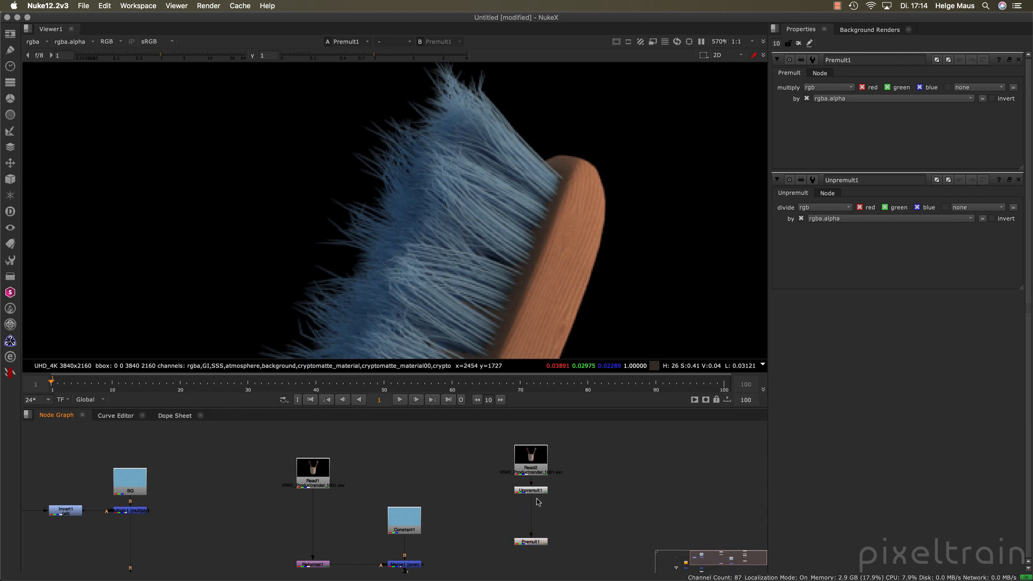
Step: Insert a ColorCorrect node between the Unpremult1 and Premult1 nodes
scroll(543, 495, right, 5)
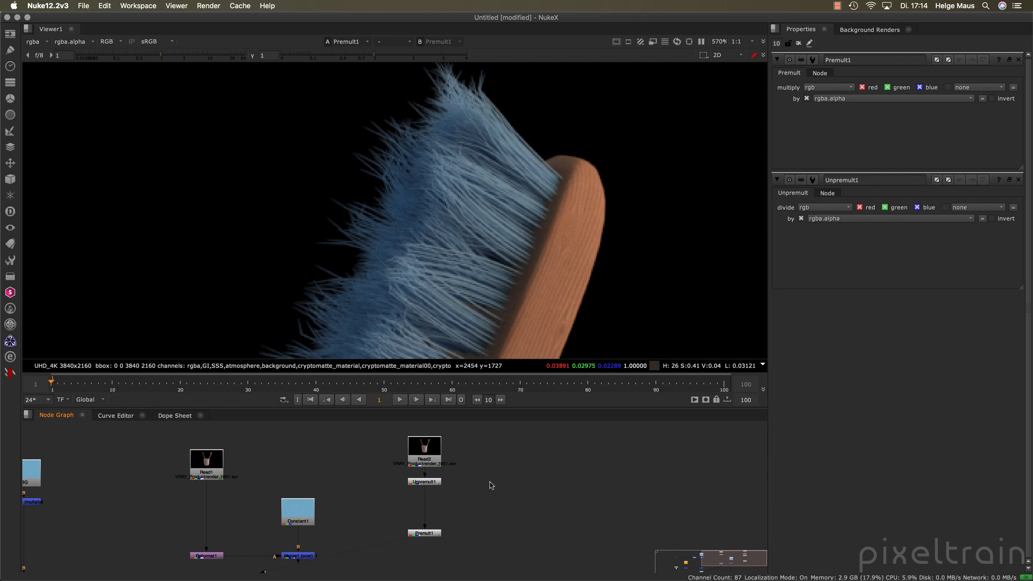
key(Tab)
key(Escape)
key(c)
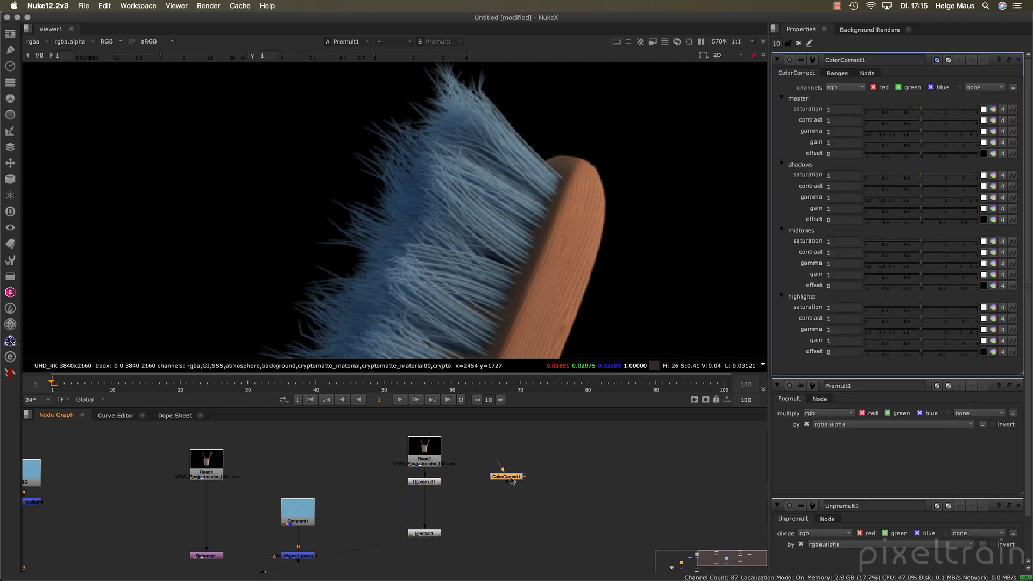
drag(507, 478, 436, 509)
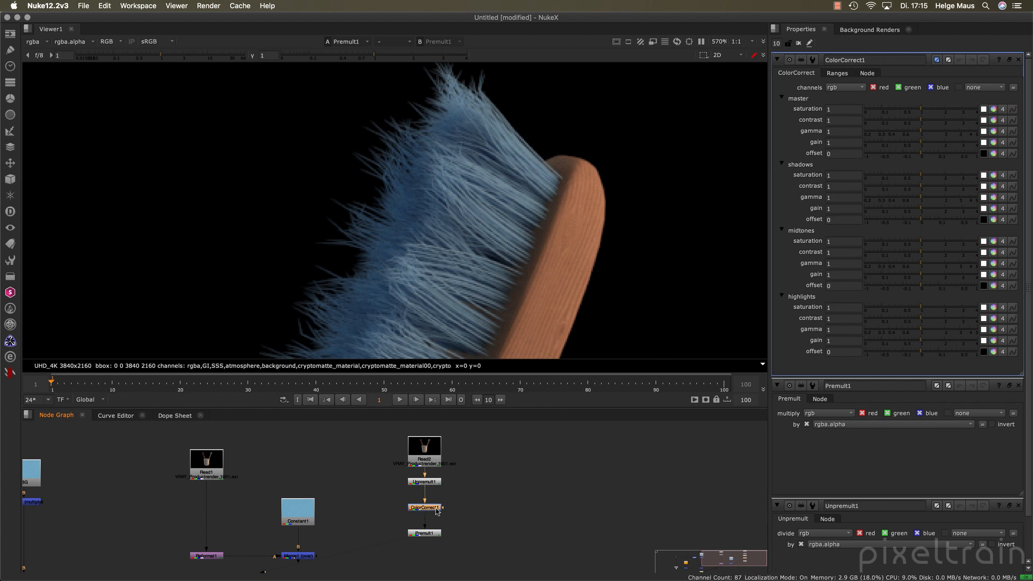
Step: Bring up the ColorCorrect1 properties and close those of Unpremult1 and Premult1
scroll(579, 167, down, 3)
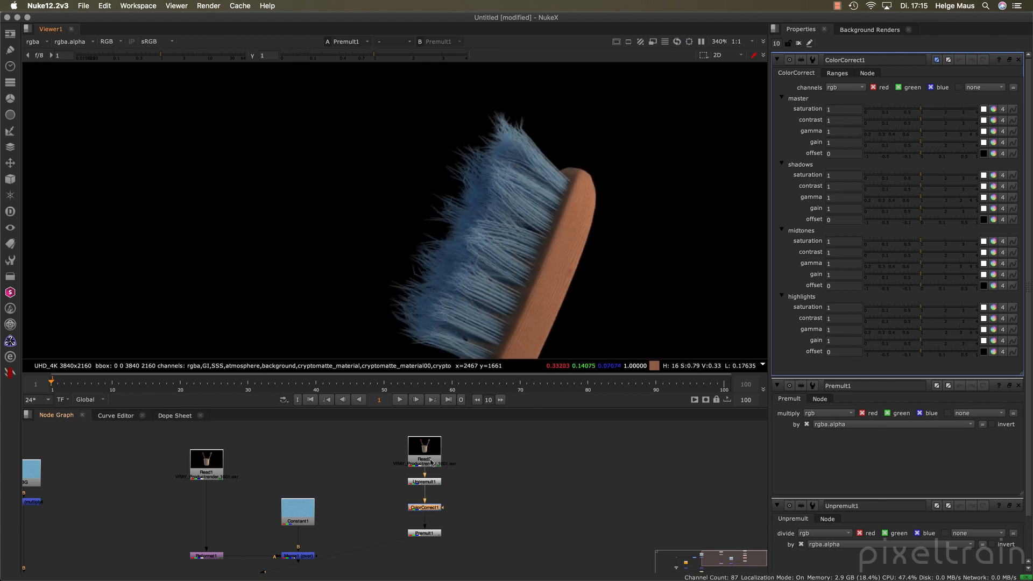
double_click(428, 483)
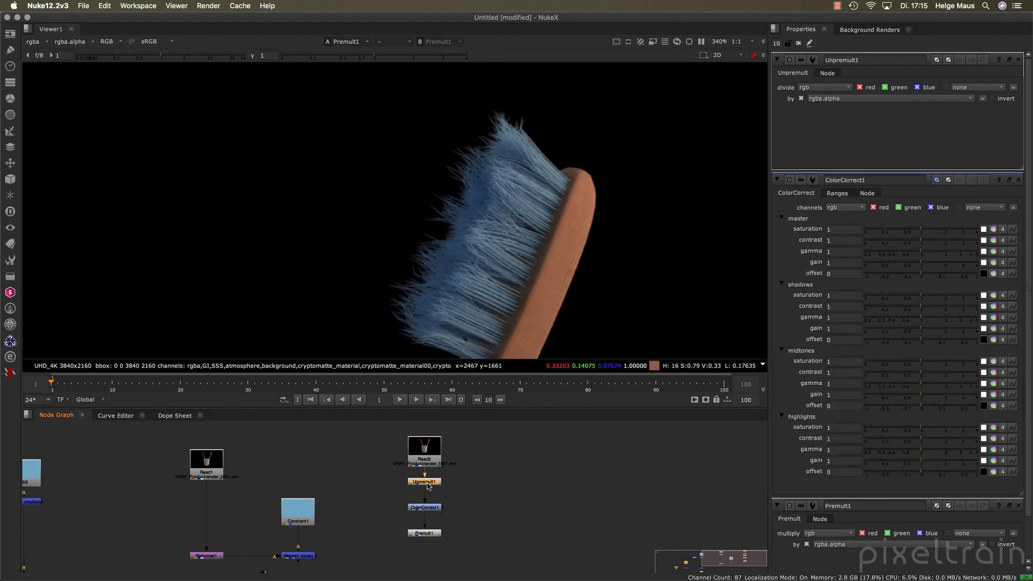
double_click(425, 508)
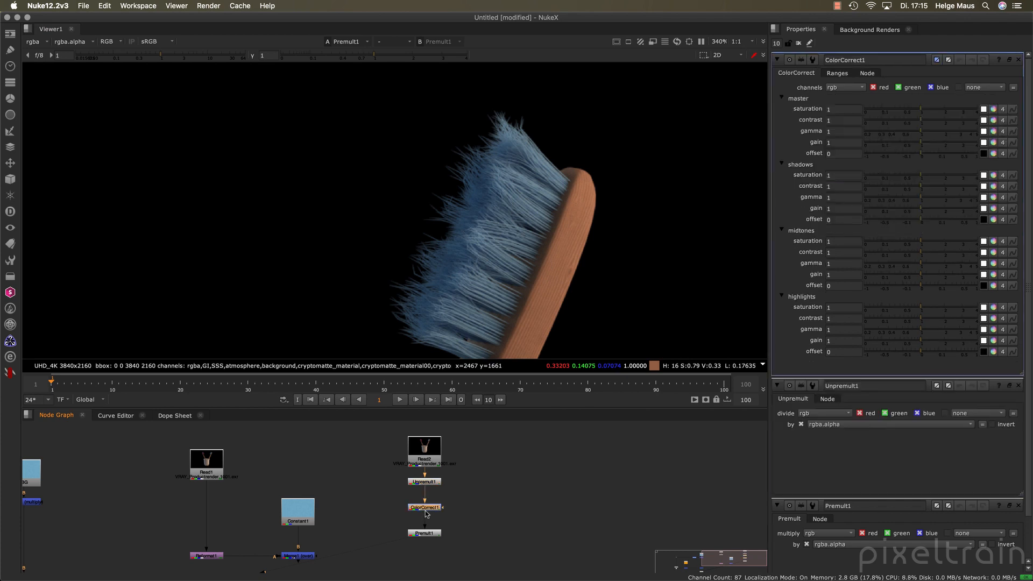
click(1017, 385)
click(1017, 385)
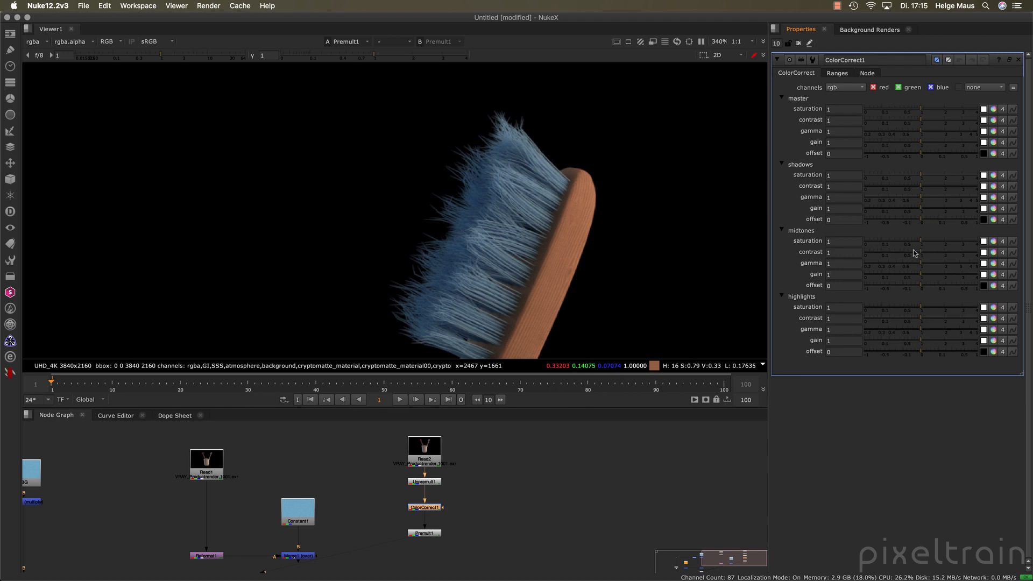
Step: Set ColorCorrect1's midtones gamma to 1.2 and gain to 0.48, and toggle the node off and on to compare
mouse_move(921, 269)
mouse_down()
mouse_move(942, 268)
mouse_move(904, 277)
mouse_up()
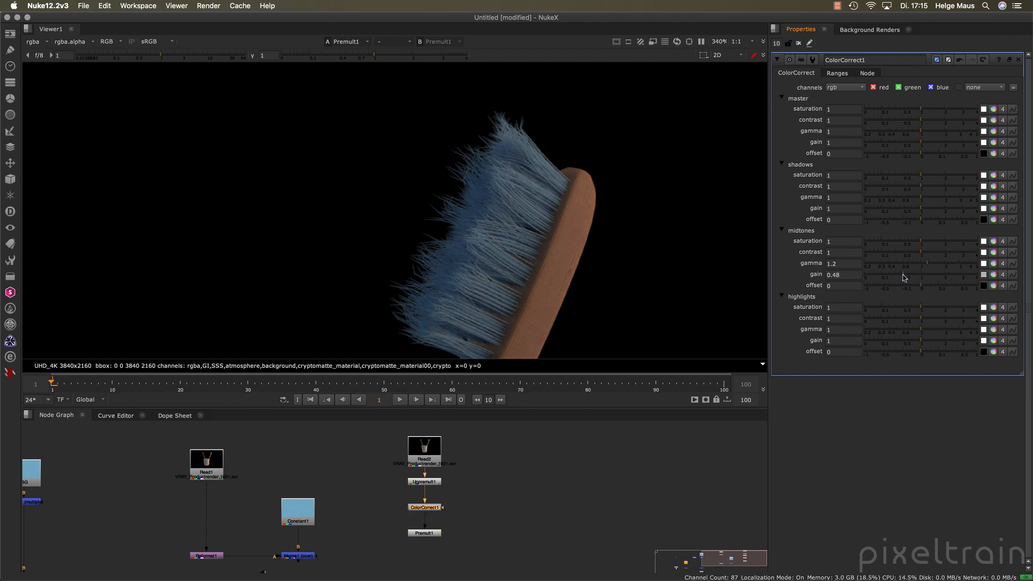
key(d)
key(d)
key(d)
key(d)
key(d)
key(d)
Step: Set ColorCorrect1's midtones gamma to 0.84 and gain to 1.26, and inspect the corrected blue toothbrush
mouse_move(902, 276)
mouse_down()
mouse_move(930, 276)
mouse_move(913, 262)
mouse_up()
click(428, 507)
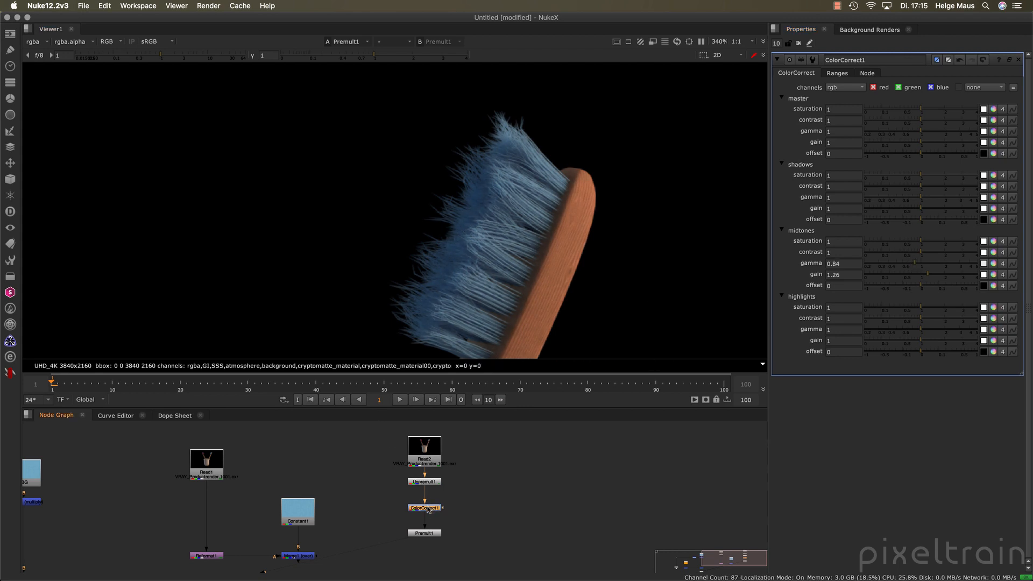
scroll(517, 293, down, 3)
drag(517, 294, 548, 184)
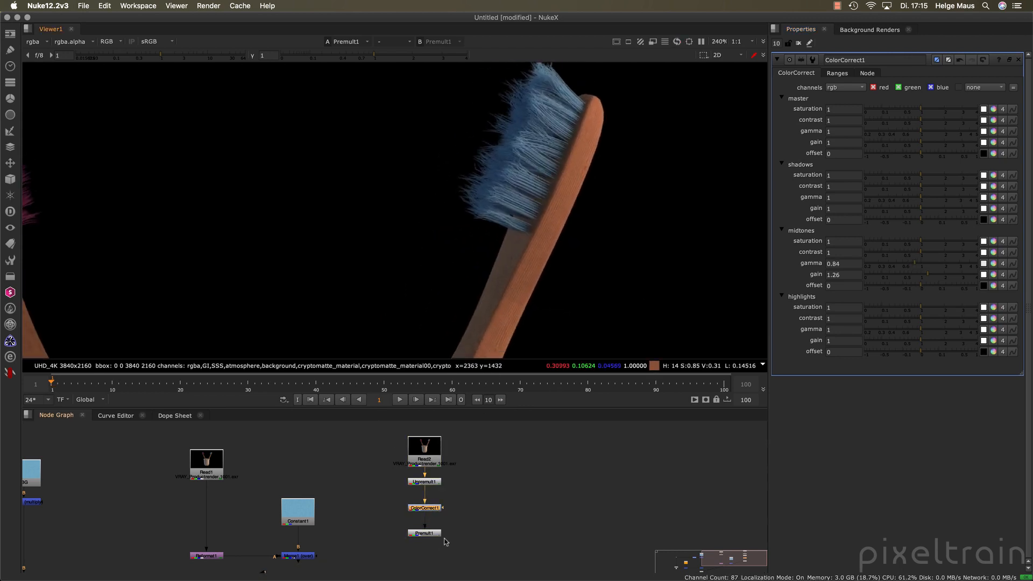
Step: Duplicate the Constant1 node and place the copy beside Read2
click(491, 510)
drag(490, 510, 437, 514)
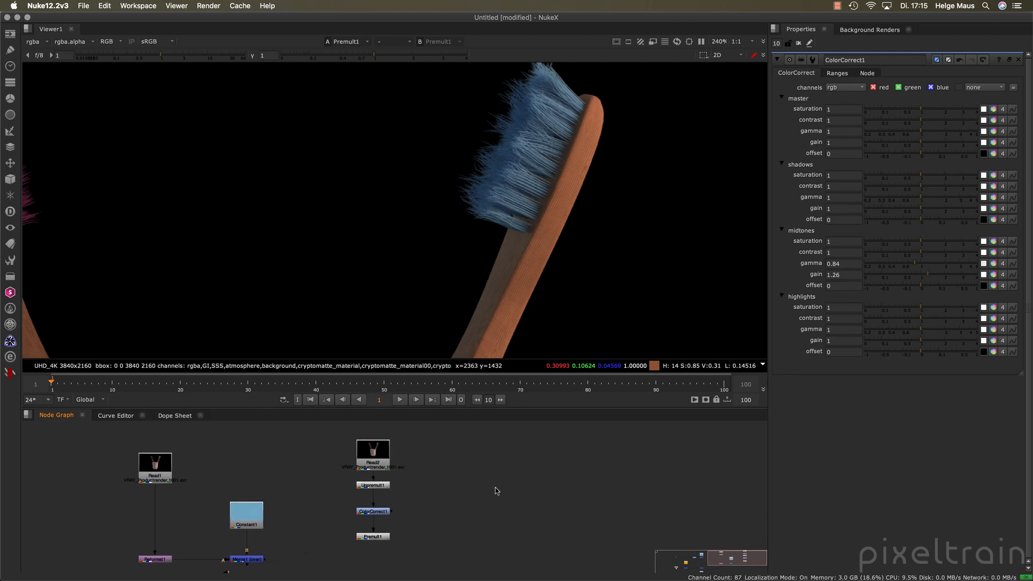
click(252, 520)
key(super+c)
key(super+v)
drag(499, 473, 469, 466)
Step: Change the Constant2 color to a light yellow swatch with RGB 1, 0.833341, 0.333333
double_click(470, 458)
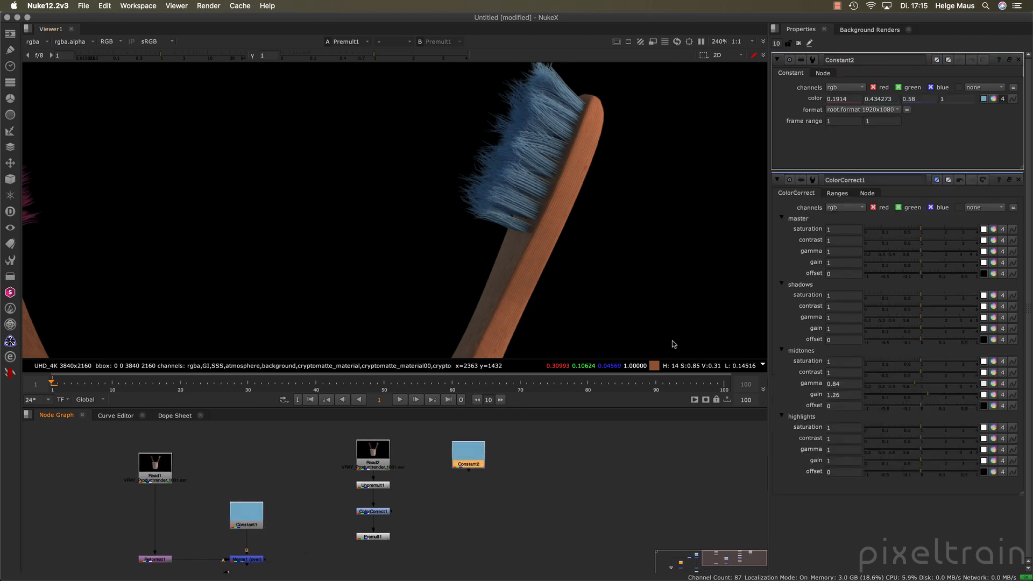
click(993, 100)
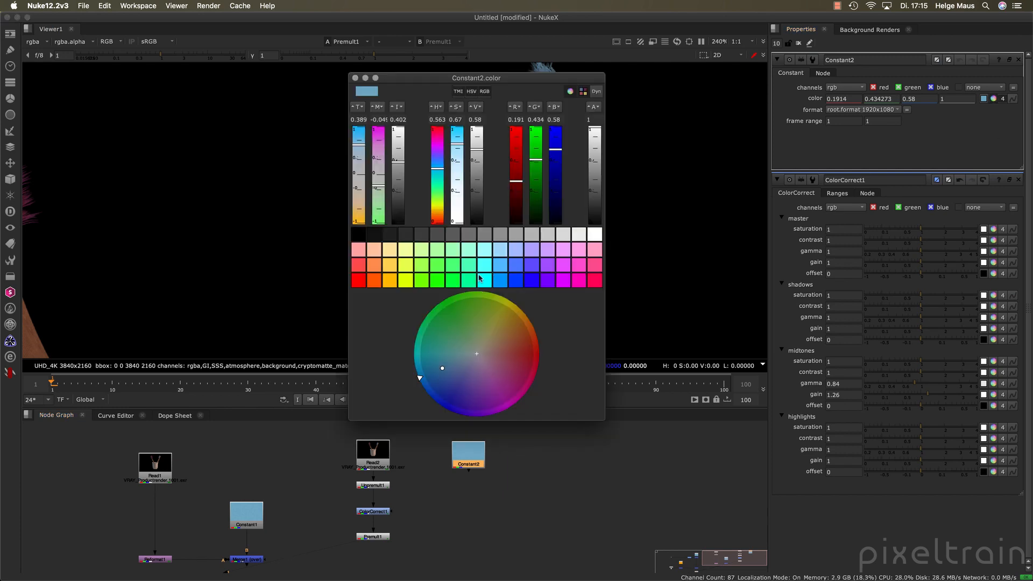
click(391, 268)
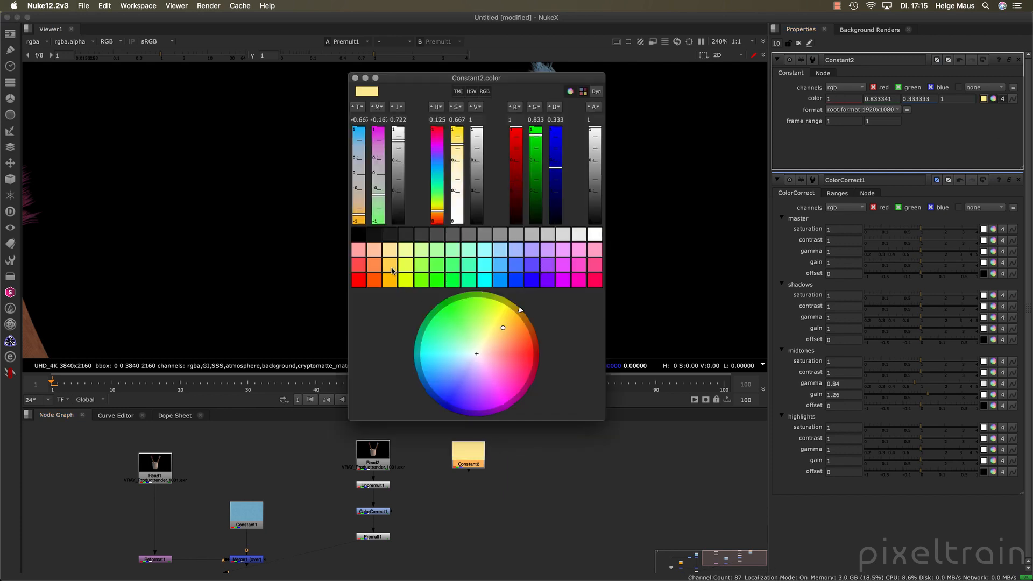
click(355, 78)
Step: Add a Merge node below Constant2 with Premult1 as its A input and Constant2 as B, aligned level with Premult1
scroll(468, 219, up, 3)
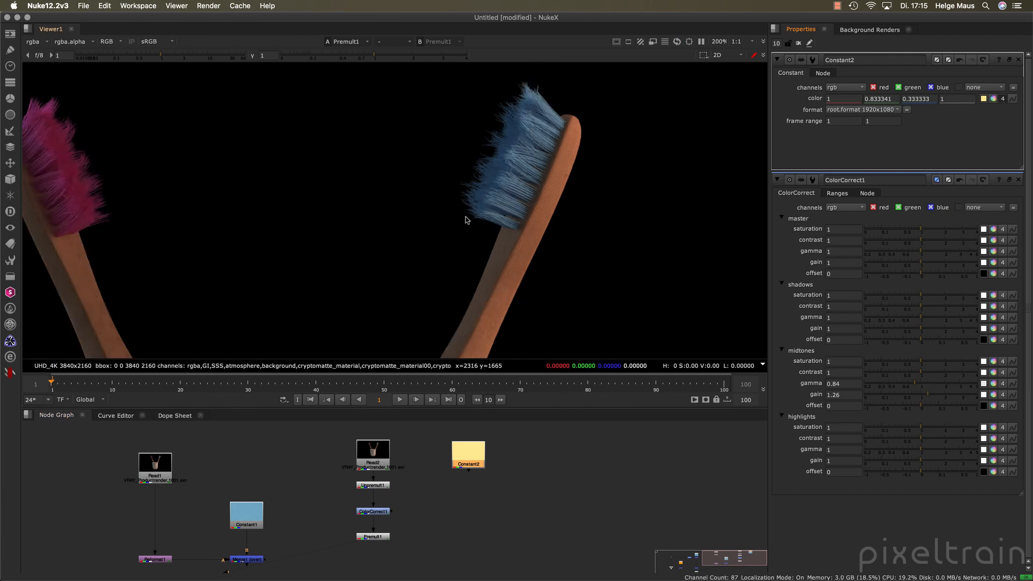
drag(508, 269, 501, 246)
click(520, 511)
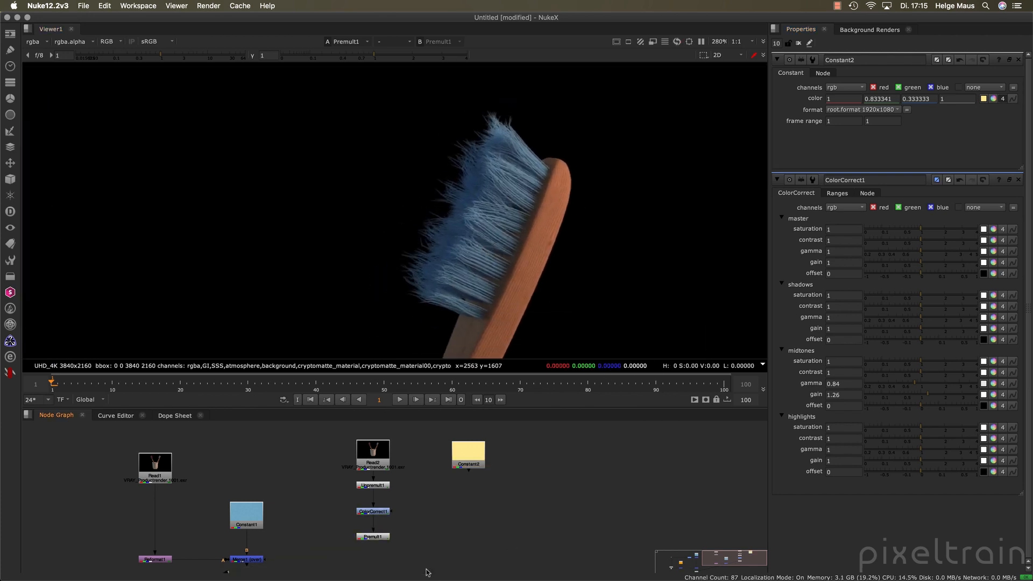
key(m)
drag(446, 552, 467, 467)
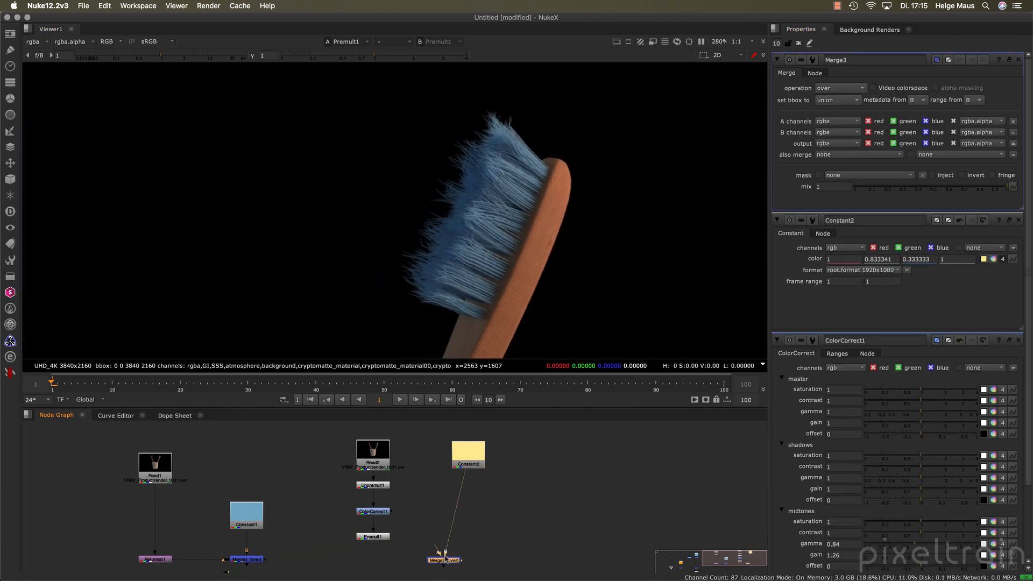
drag(439, 555, 383, 537)
drag(444, 560, 469, 536)
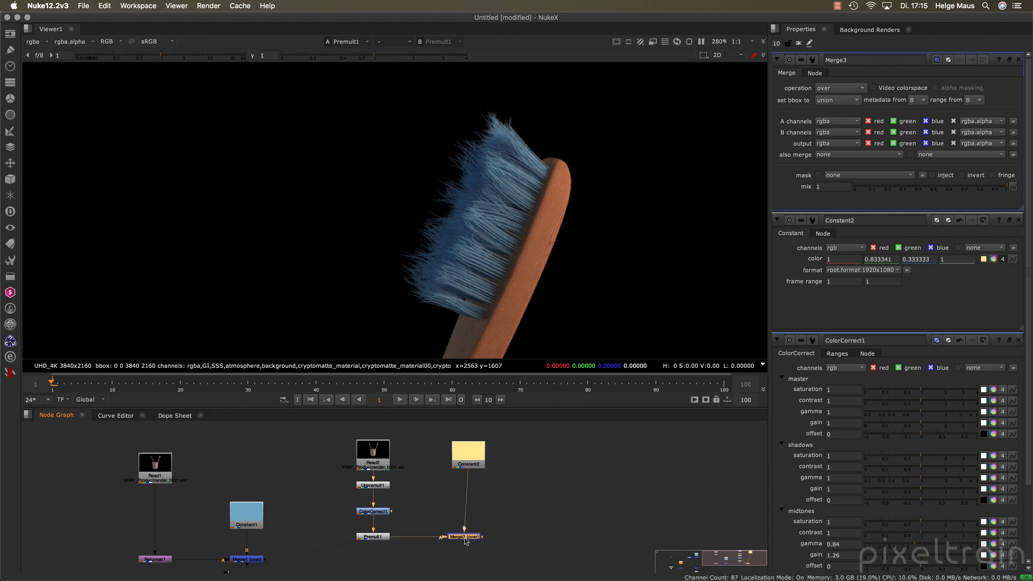
Step: View the Merge3 result and then the Premult1 output to compare their frame formats
key(1)
scroll(482, 341, down, 4)
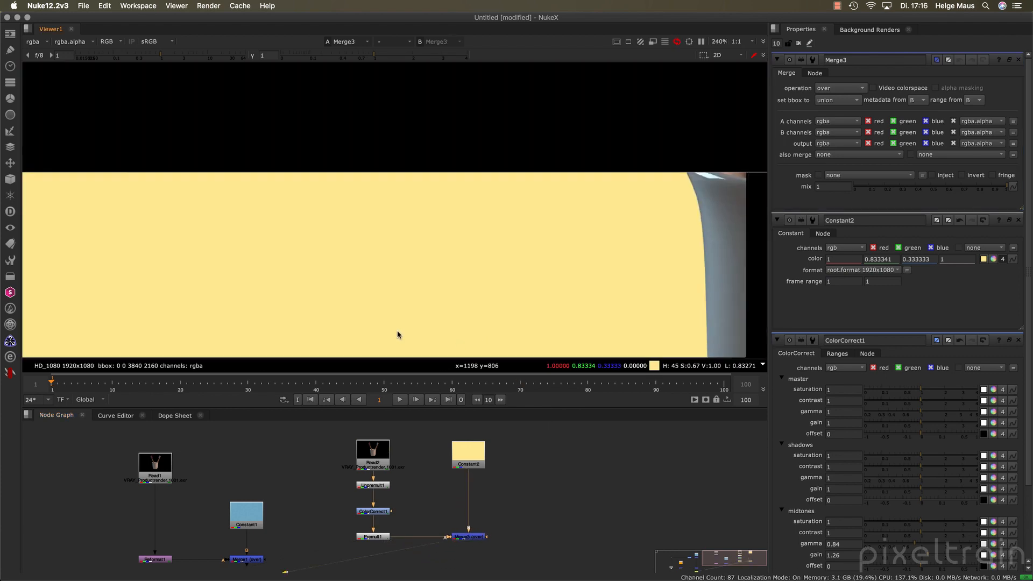
scroll(396, 264, down, 2)
scroll(433, 279, down, 3)
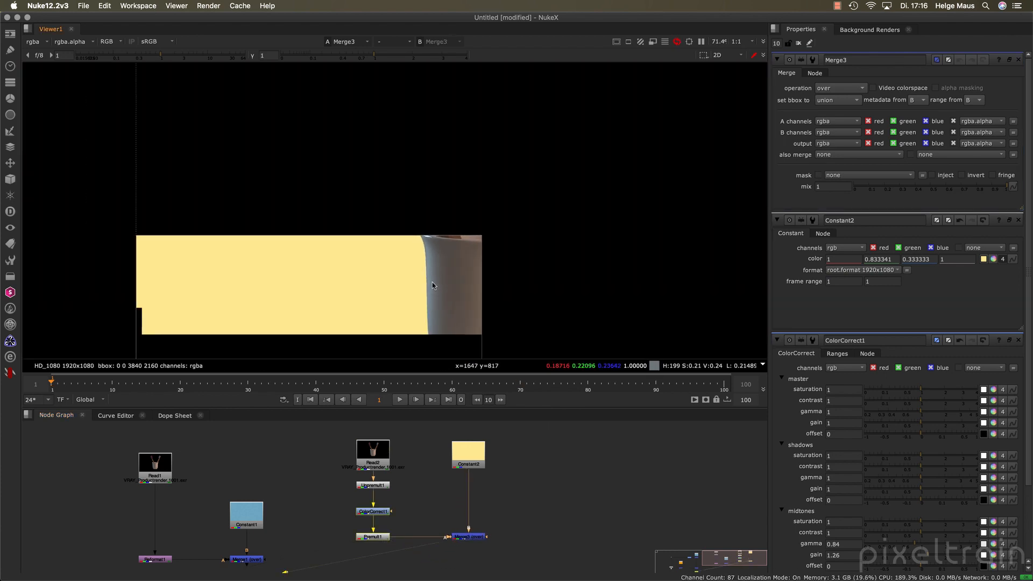
drag(540, 482, 569, 477)
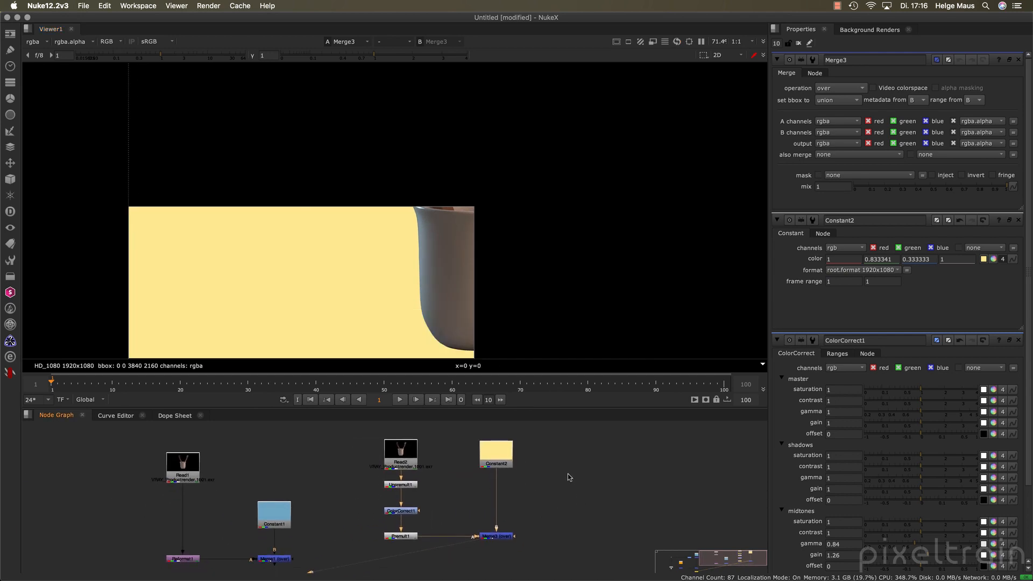
click(404, 538)
key(1)
drag(516, 321, 543, 232)
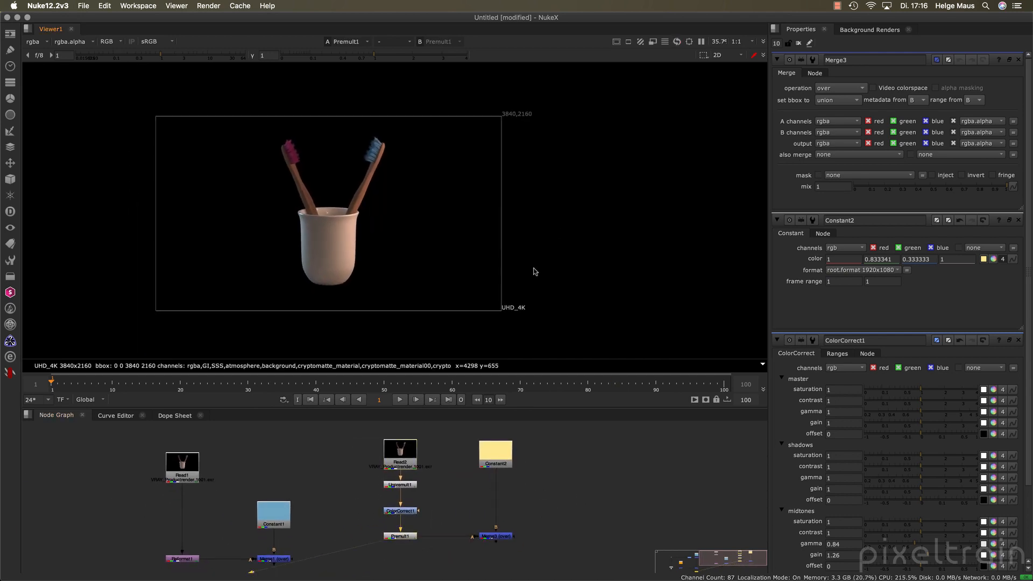
Step: Insert a Reformat node to root.format 1920x1080 between Read2 and Unpremult1, moving Read2 up to make room
key(Tab)
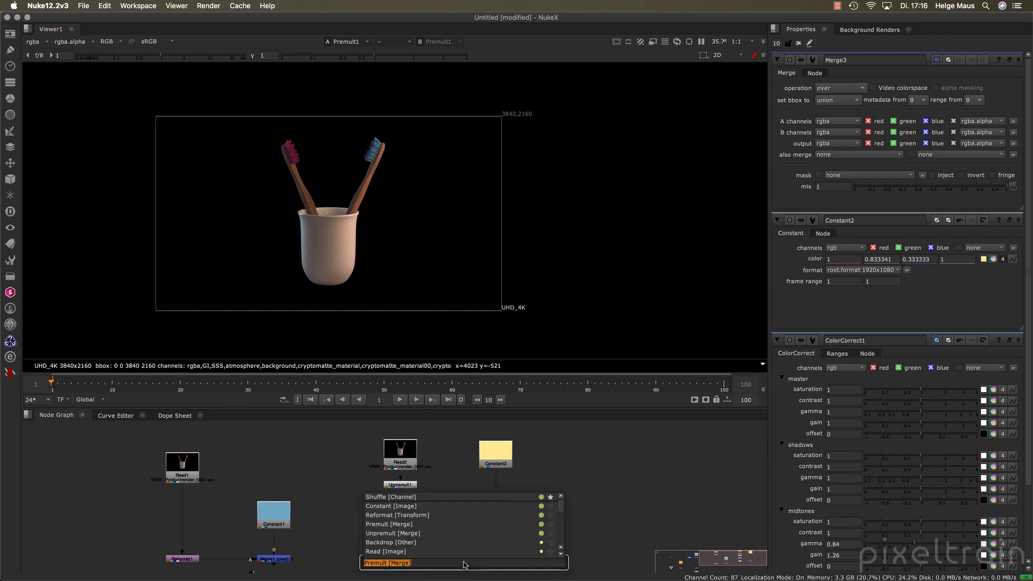
text(refo)
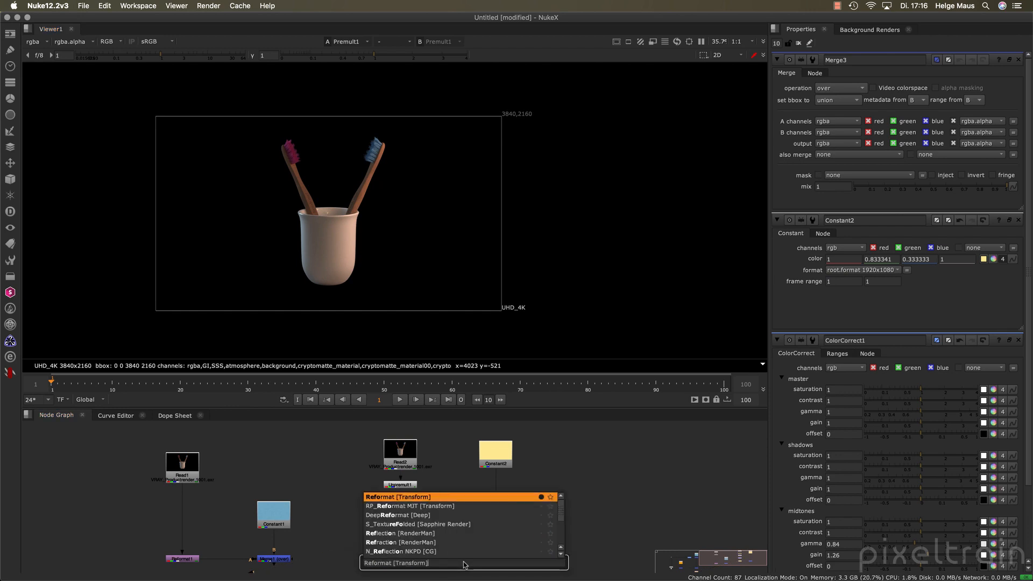
key(Return)
drag(411, 468, 404, 443)
Step: View the Merge3 output and examine the edges of both toothbrushes' bristles against the yellow background
click(502, 534)
key(1)
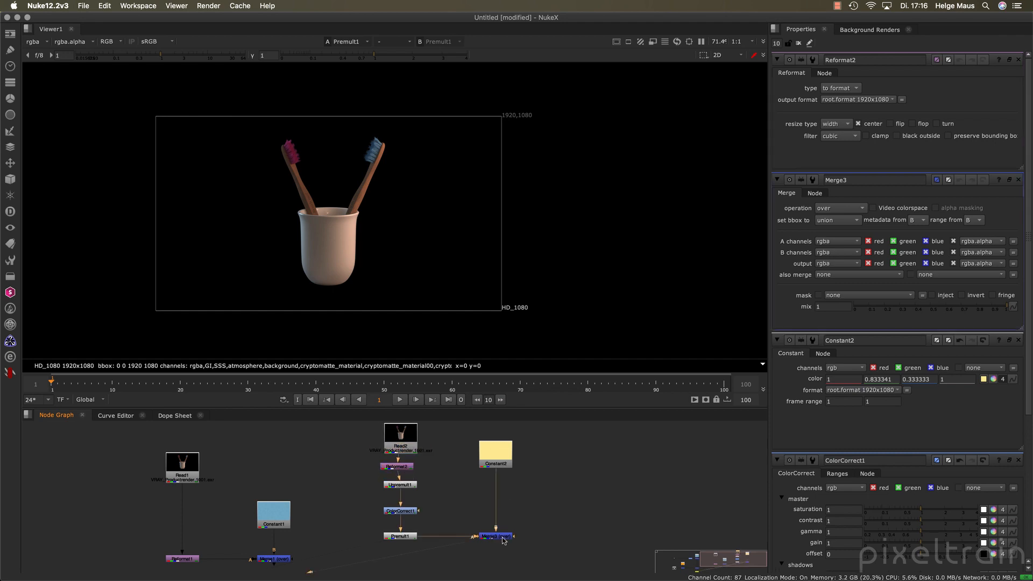
scroll(421, 163, up, 6)
drag(123, 103, 466, 234)
scroll(535, 215, up, 6)
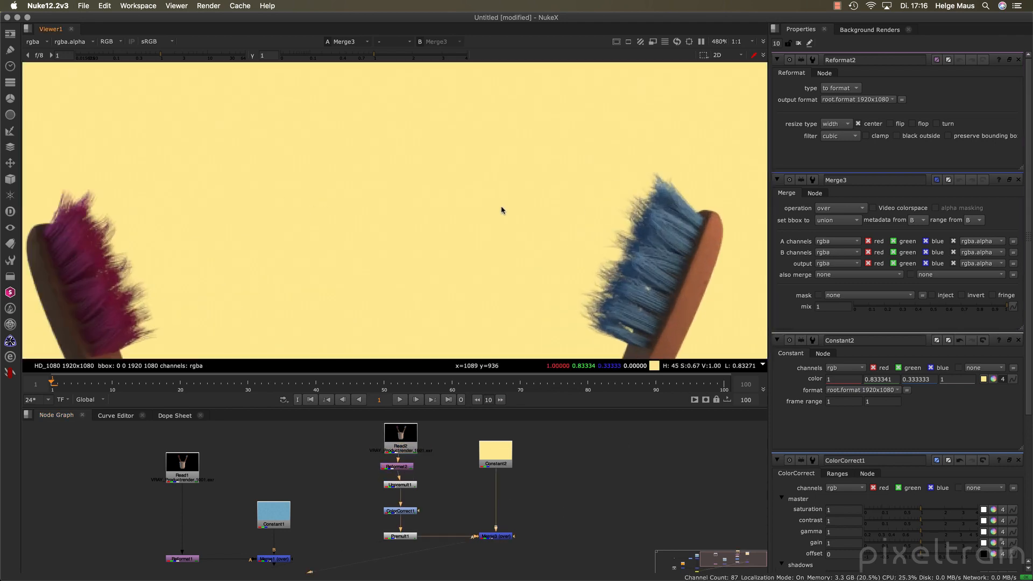
drag(648, 265, 323, 200)
scroll(323, 201, down, 4)
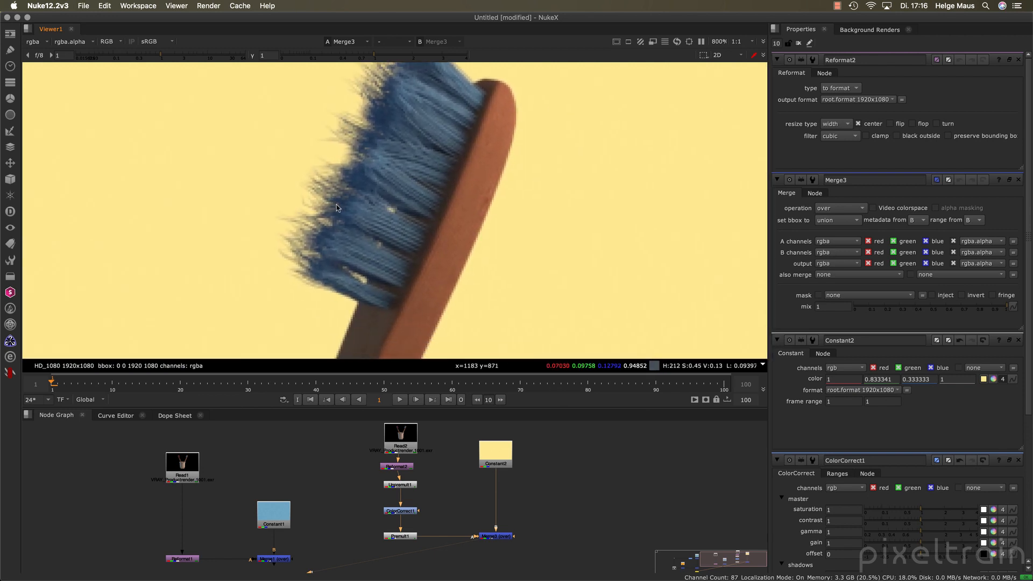
scroll(377, 202, down, 3)
scroll(373, 223, up, 1)
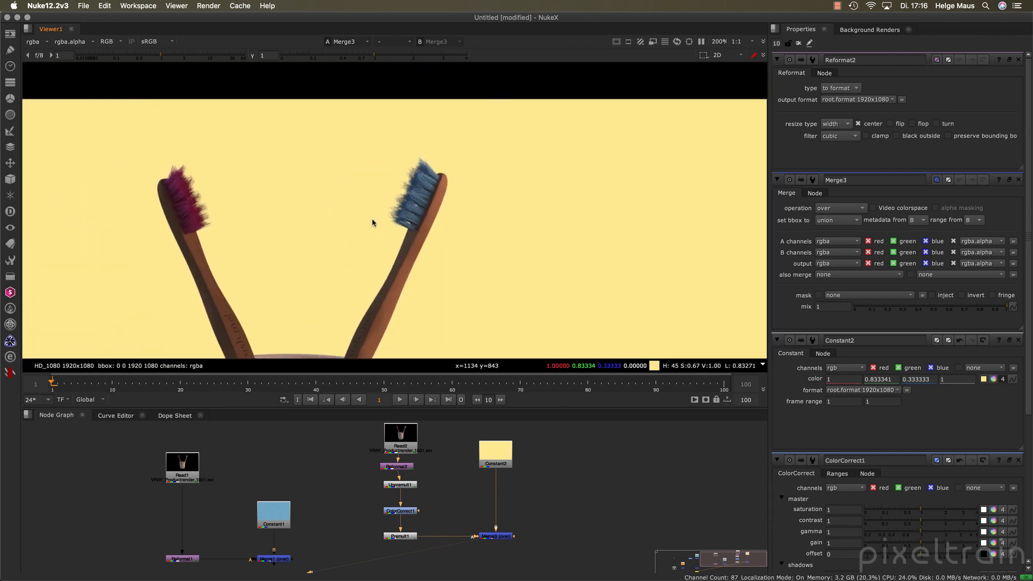
Step: Align the Reformat2 node directly beneath Read2
drag(403, 468, 407, 470)
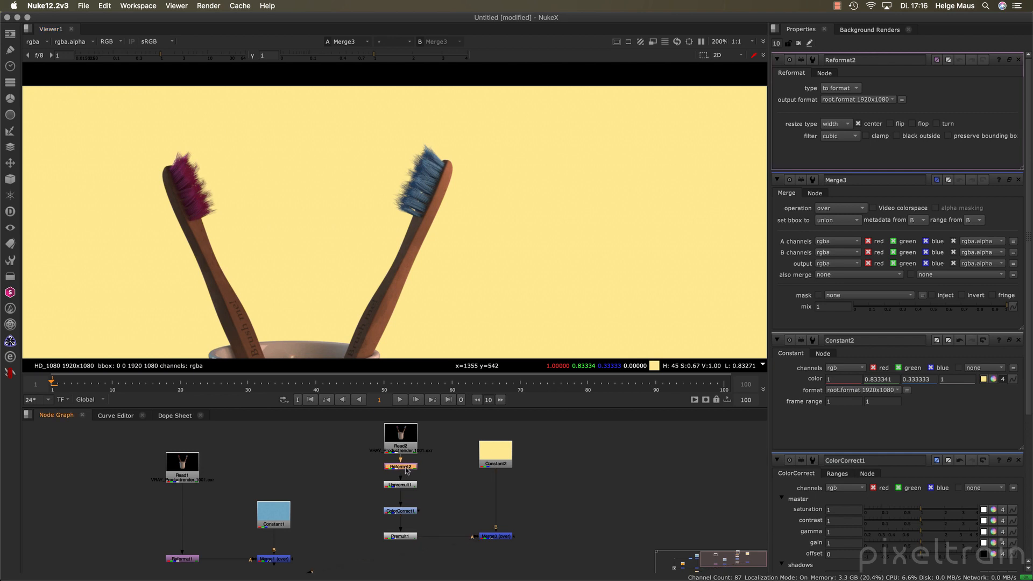
Step: Set ColorCorrect1's midtones gamma to 1.24 and gain to 1.14, and check the blue toothbrush's bristles
double_click(398, 513)
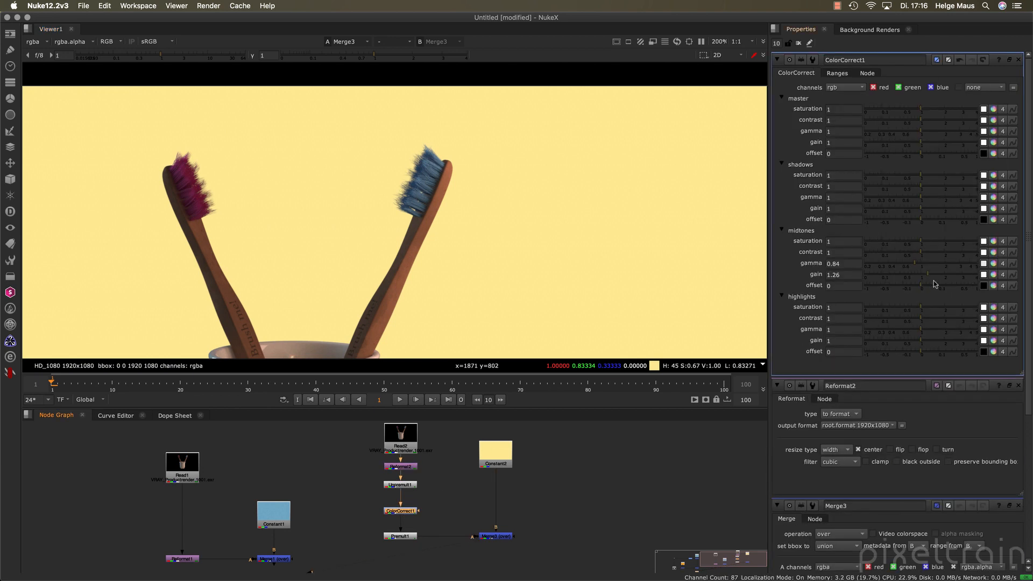
mouse_move(918, 266)
mouse_down()
mouse_move(932, 265)
mouse_move(923, 275)
mouse_up()
scroll(461, 197, up, 3)
drag(395, 183, 474, 281)
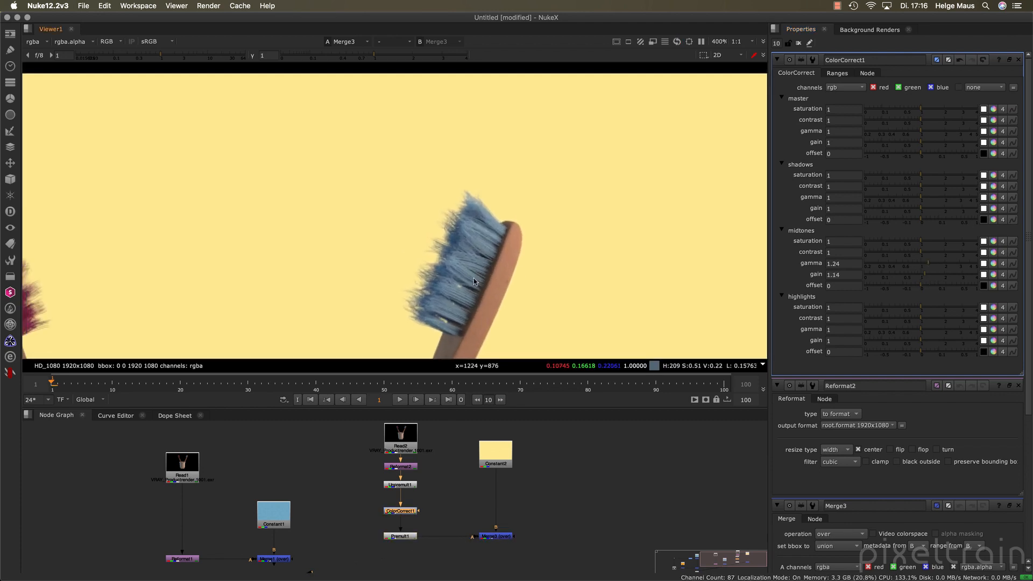
scroll(473, 215, up, 2)
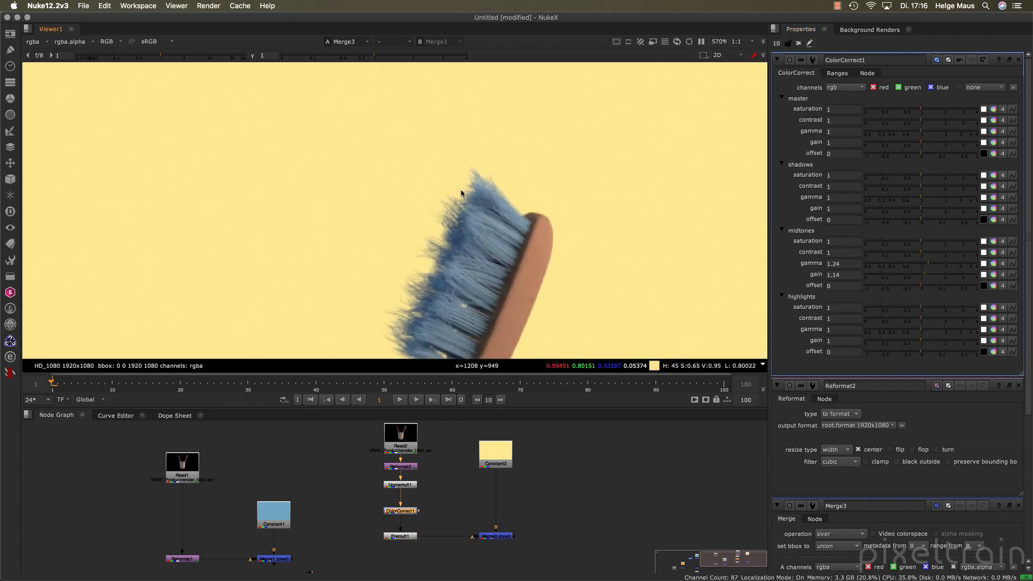
scroll(461, 194, down, 1)
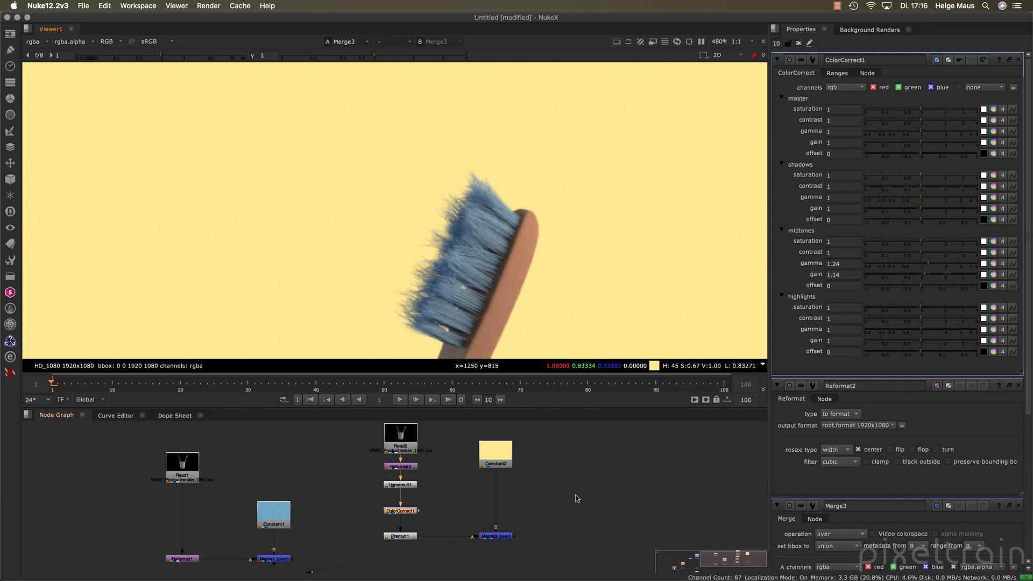
Step: Add a separate ColorCorrect node fed from Reformat2, route its connection through a dot, and align it beneath that dot
drag(574, 496, 505, 520)
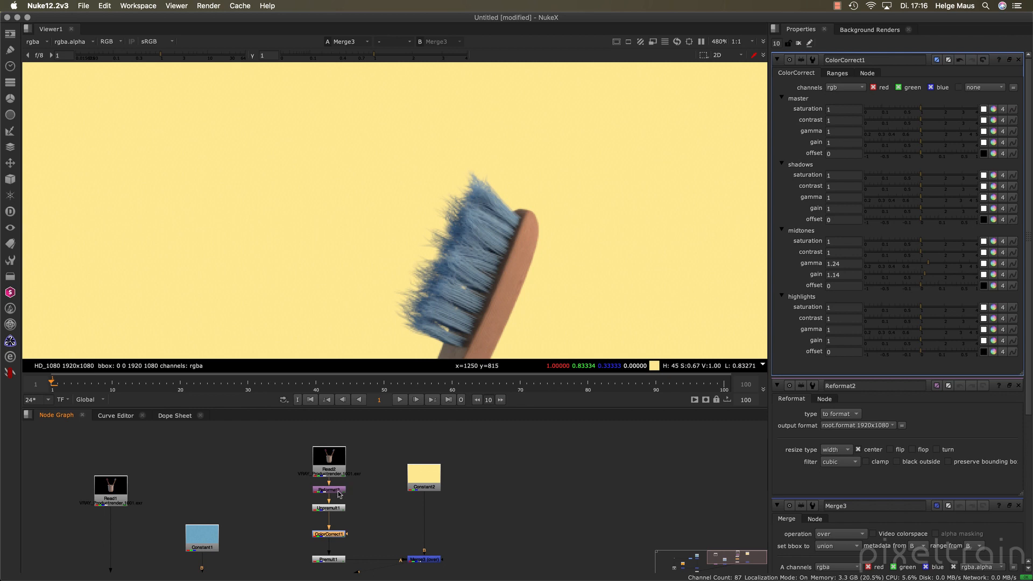
drag(527, 510, 632, 503)
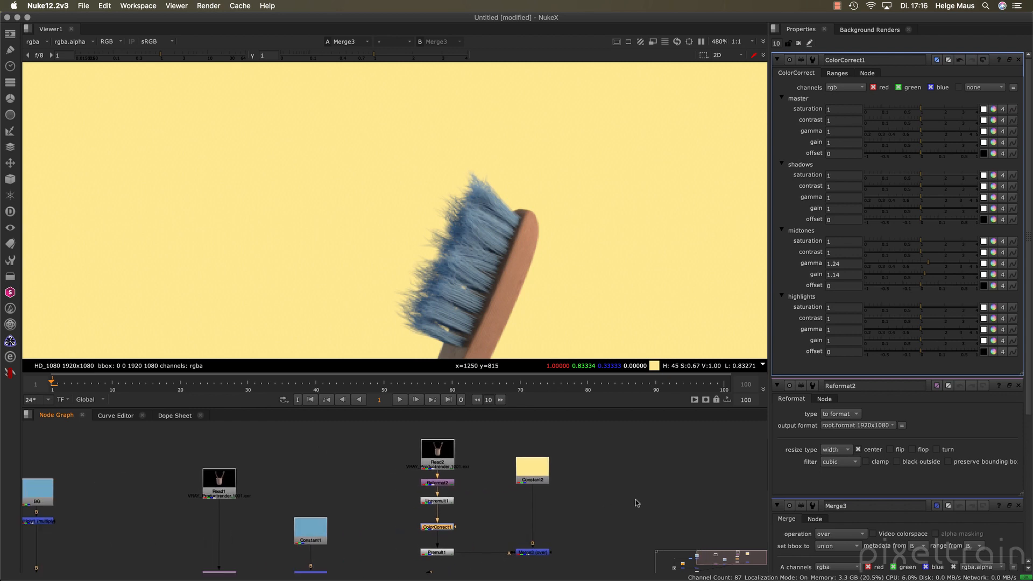
click(359, 510)
key(c)
mouse_move(360, 506)
mouse_down()
mouse_move(365, 522)
mouse_move(438, 480)
mouse_move(398, 499)
mouse_move(356, 483)
mouse_up()
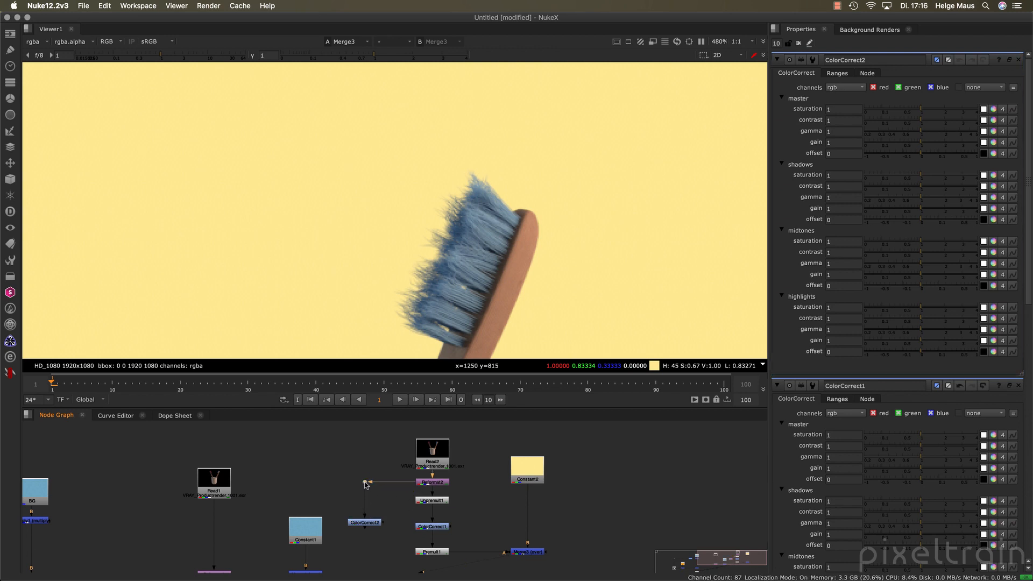
drag(379, 524, 379, 529)
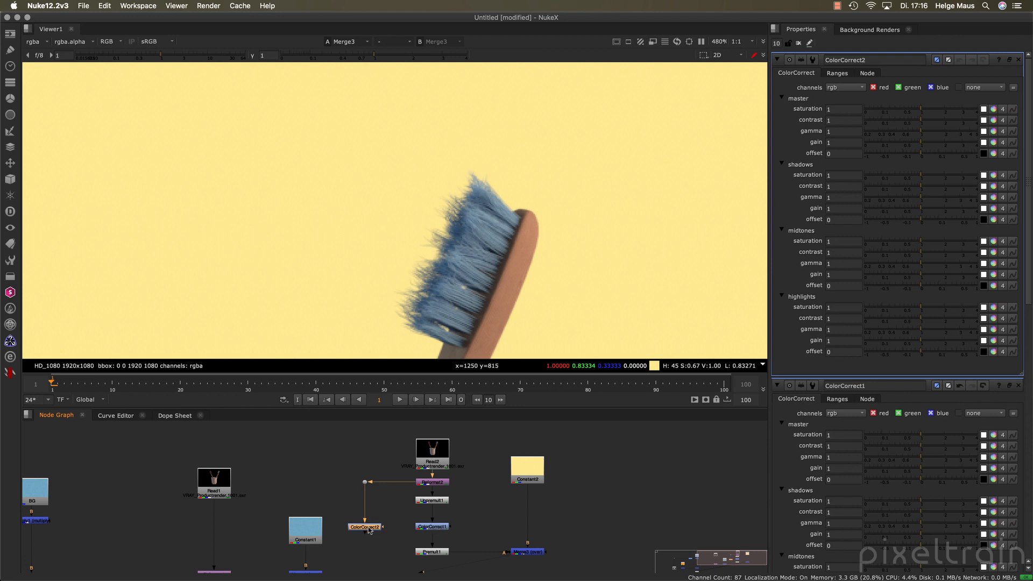
Step: Replace the new ColorCorrect2 node with a clone of ColorCorrect1, connected and aligned below the dot from Reformat2
key(Delete)
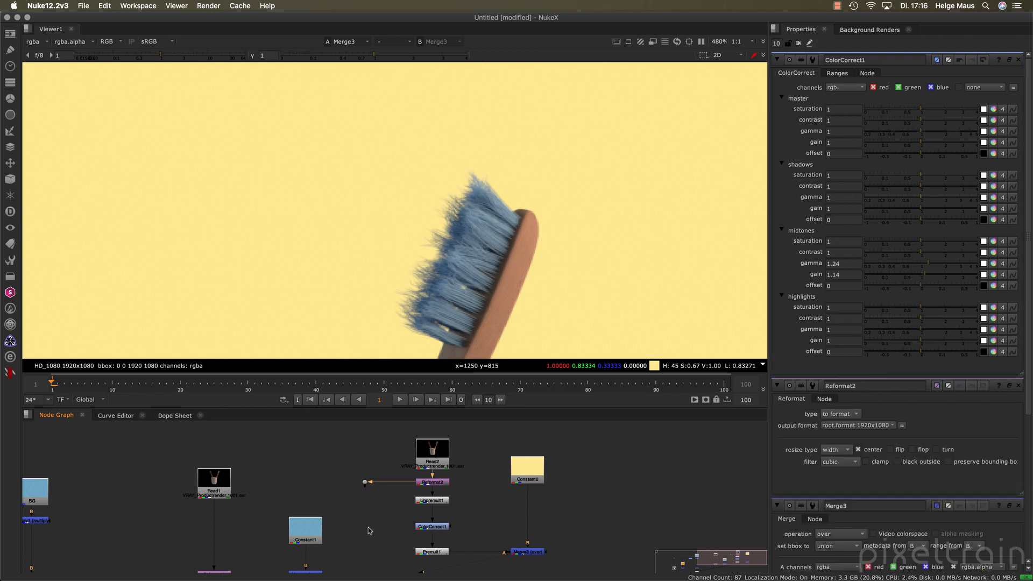
right_click(431, 530)
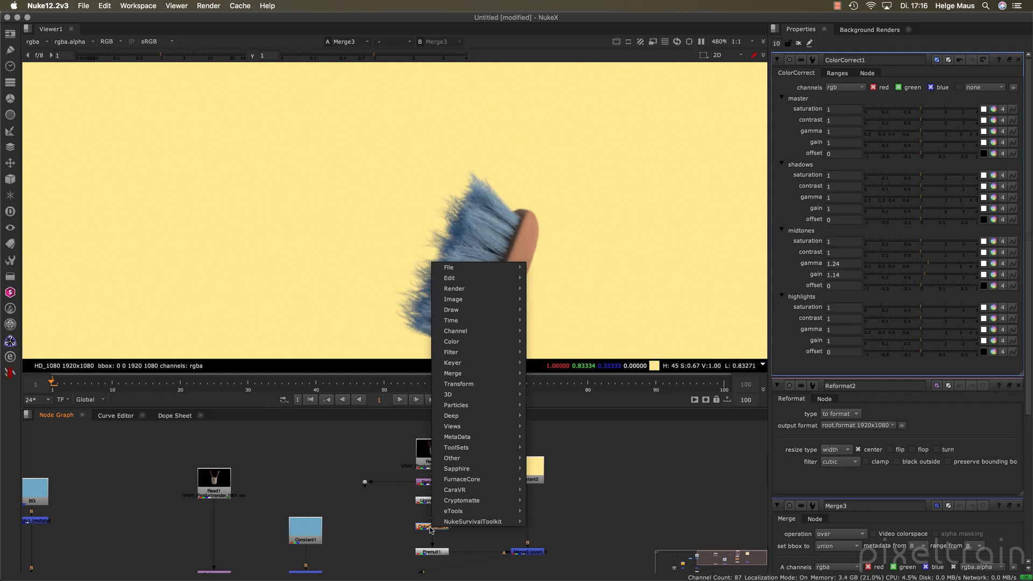
mouse_move(464, 281)
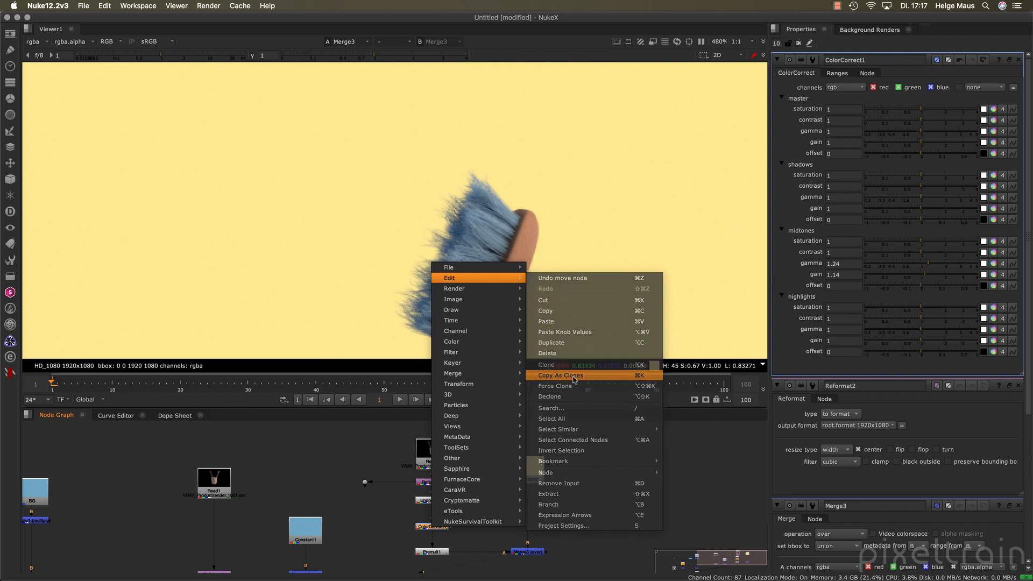
click(574, 380)
right_click(363, 513)
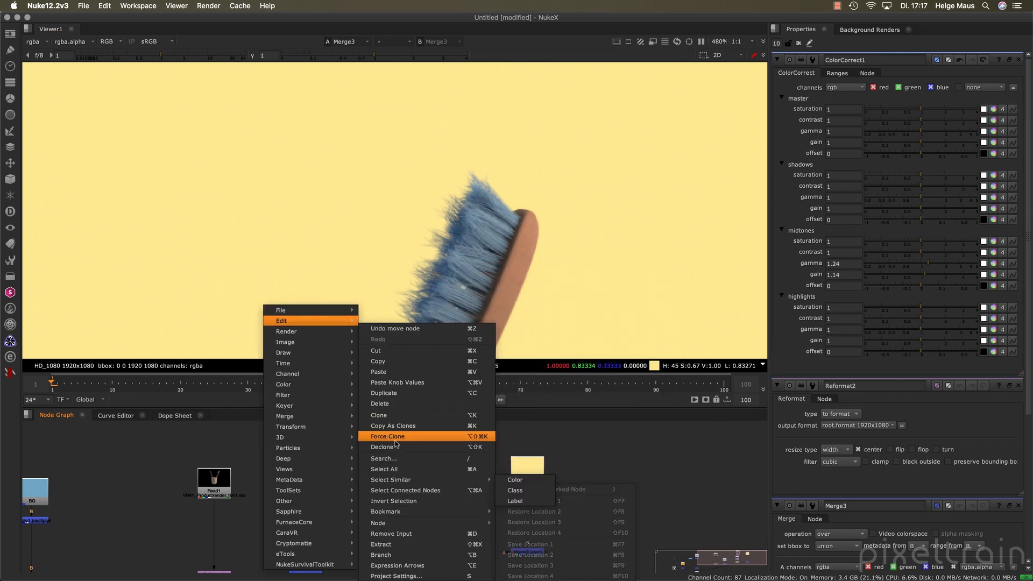
click(378, 372)
drag(362, 515, 371, 529)
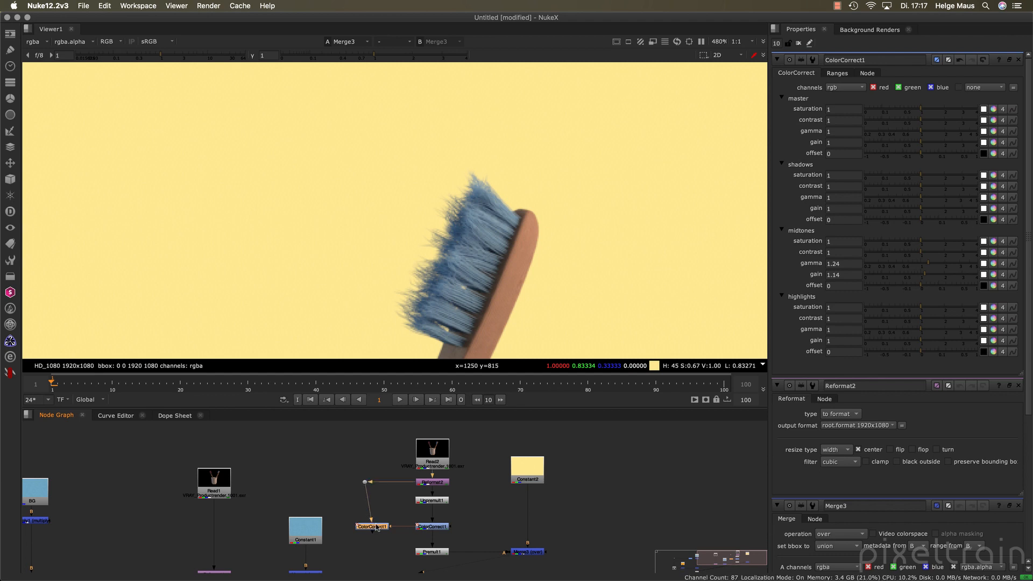
drag(377, 528, 363, 529)
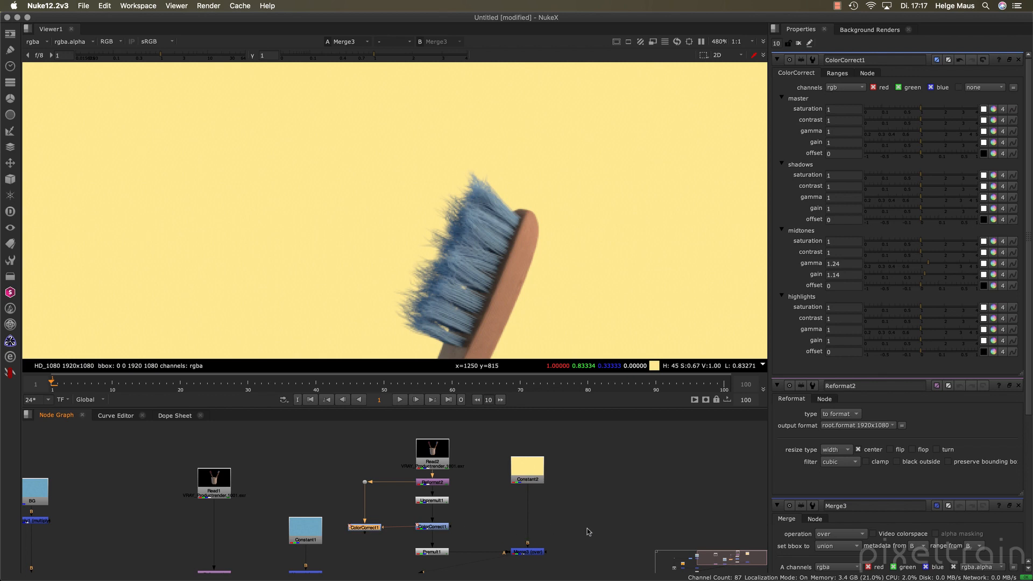
Step: Add a Merge node with its B input routed from Constant2 through a dot and its A input from the cloned ColorCorrect1
click(604, 527)
key(m)
drag(604, 526, 535, 476)
drag(576, 518, 615, 474)
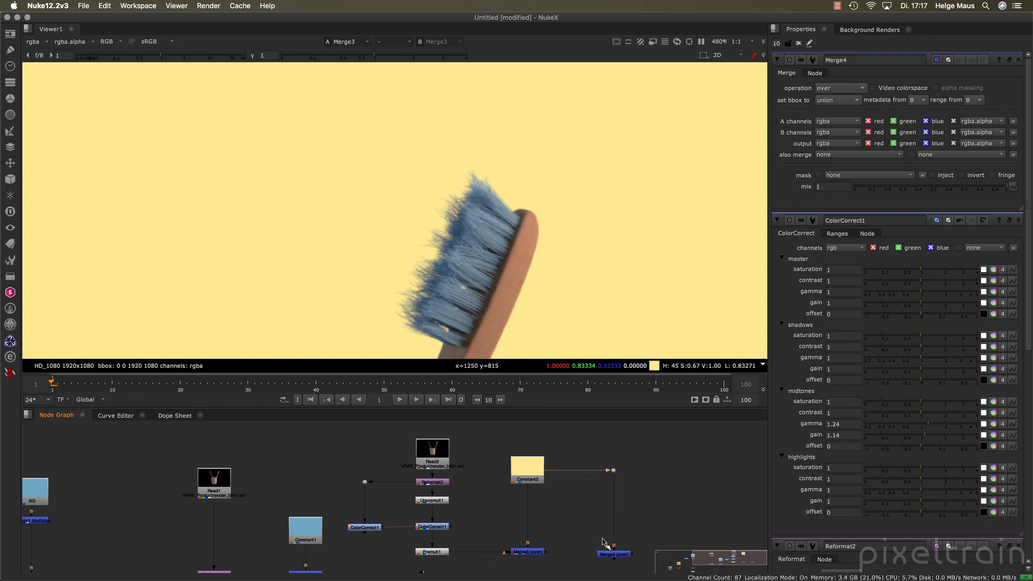
drag(604, 541, 365, 530)
drag(628, 541, 617, 513)
Step: Assign Merge3 and Merge4 to viewer inputs 1 and 2, and place the Viewer1 node below Merge4
click(520, 526)
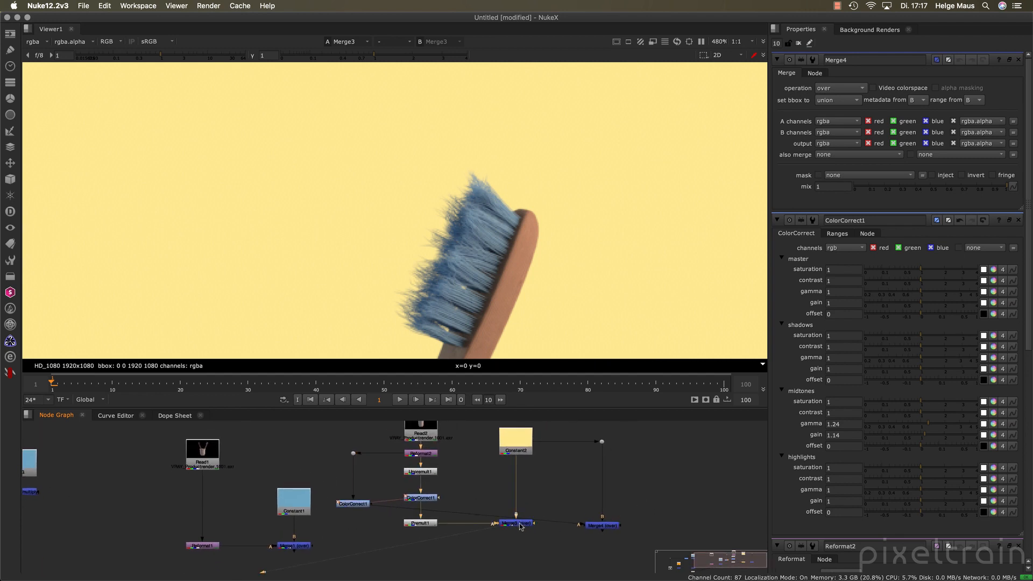
click(606, 530)
key(1)
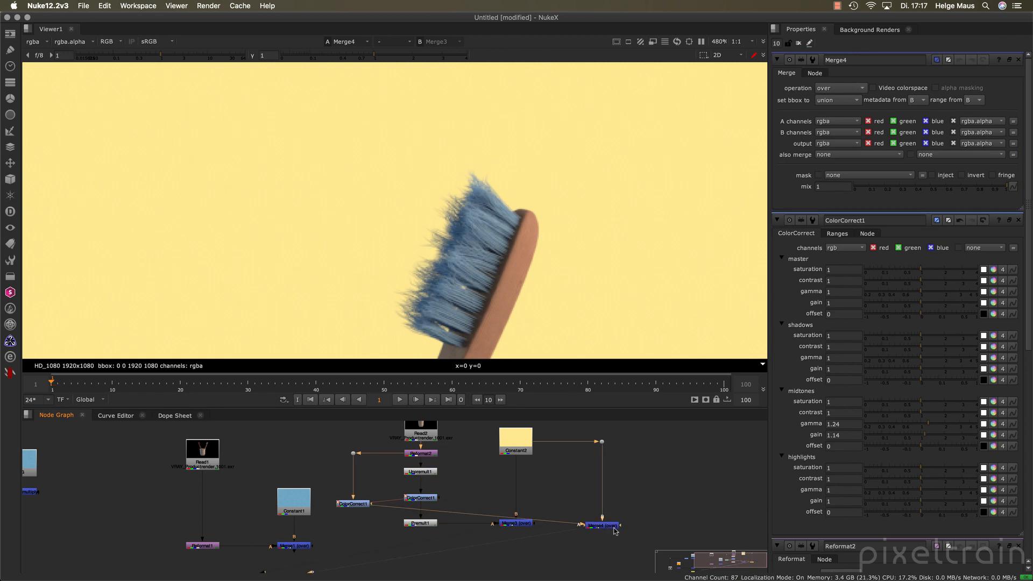
drag(396, 535, 392, 483)
drag(28, 547, 671, 504)
Step: Compare the Merge3 and Merge4 outputs at the blue toothbrush's bristle edges
scroll(475, 277, up, 5)
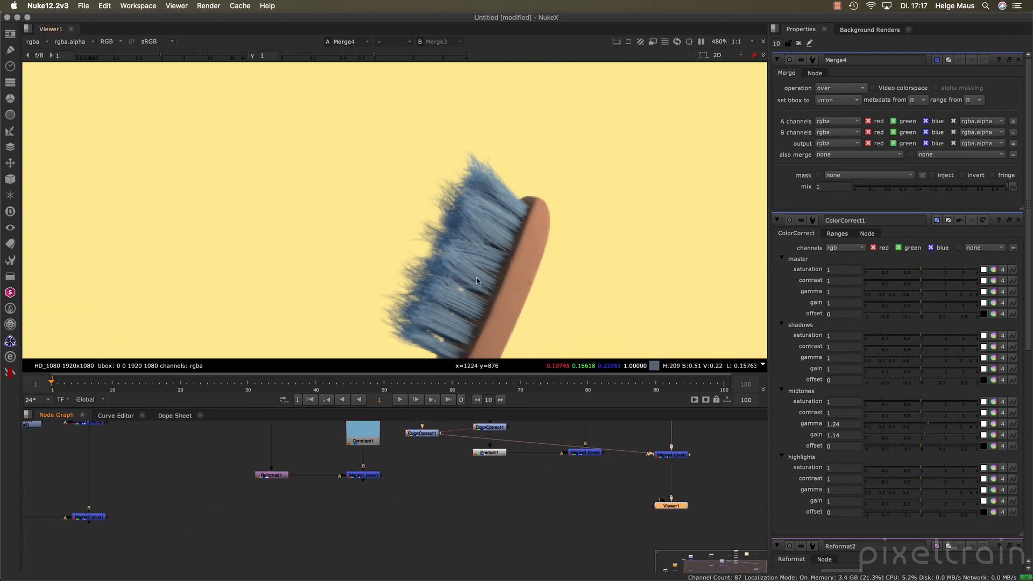
key(1)
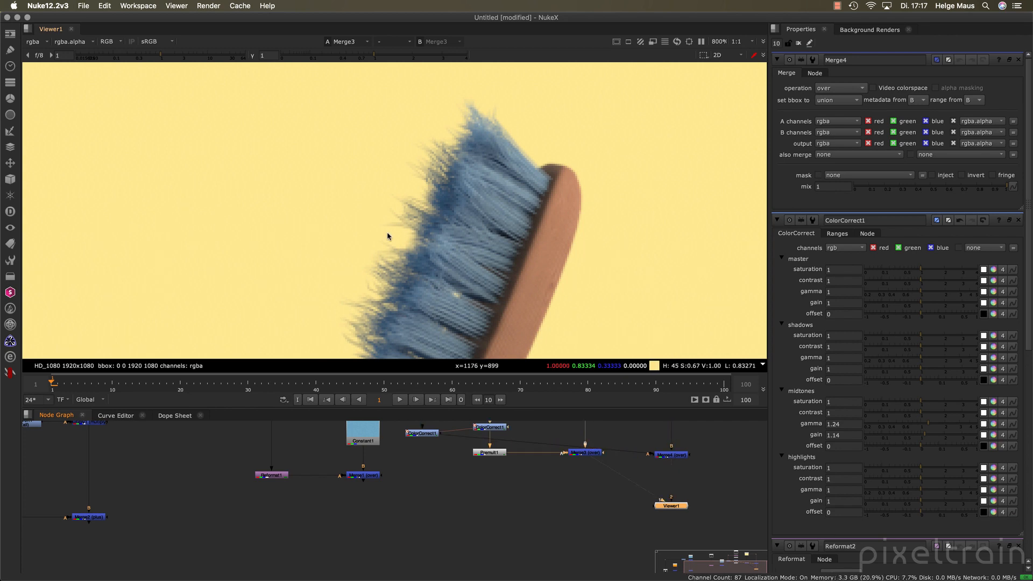
key(2)
key(1)
key(2)
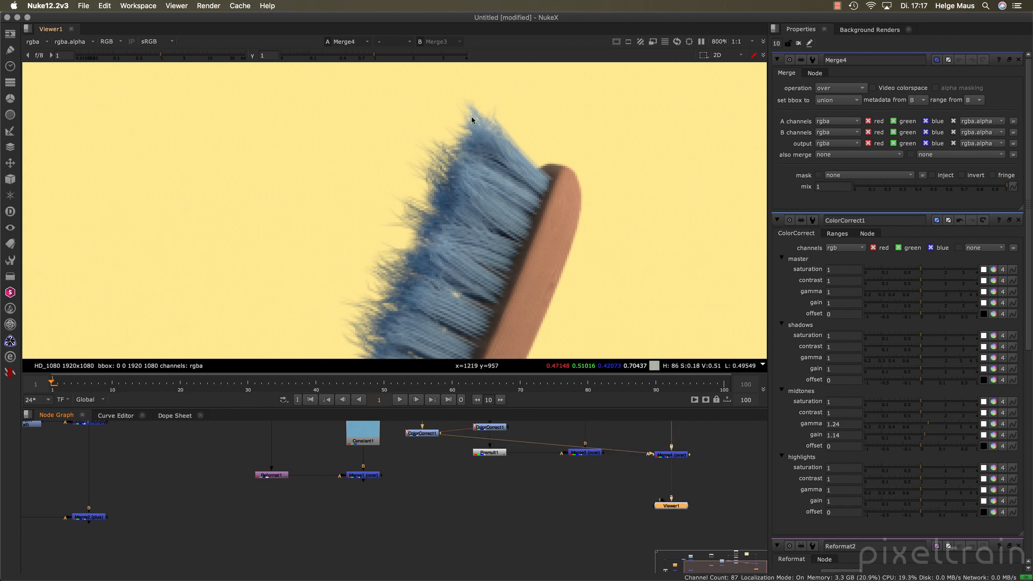
Step: Set the cloned ColorCorrect1's midtones saturation to 1.5, gamma to 1.4 and gain to 0.68
drag(438, 485, 420, 540)
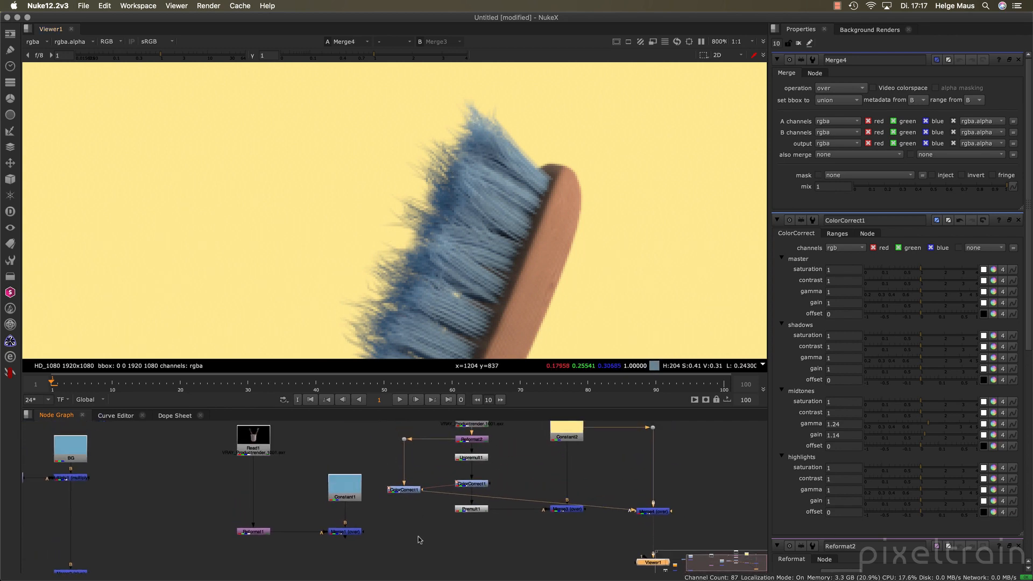
click(406, 489)
double_click(405, 489)
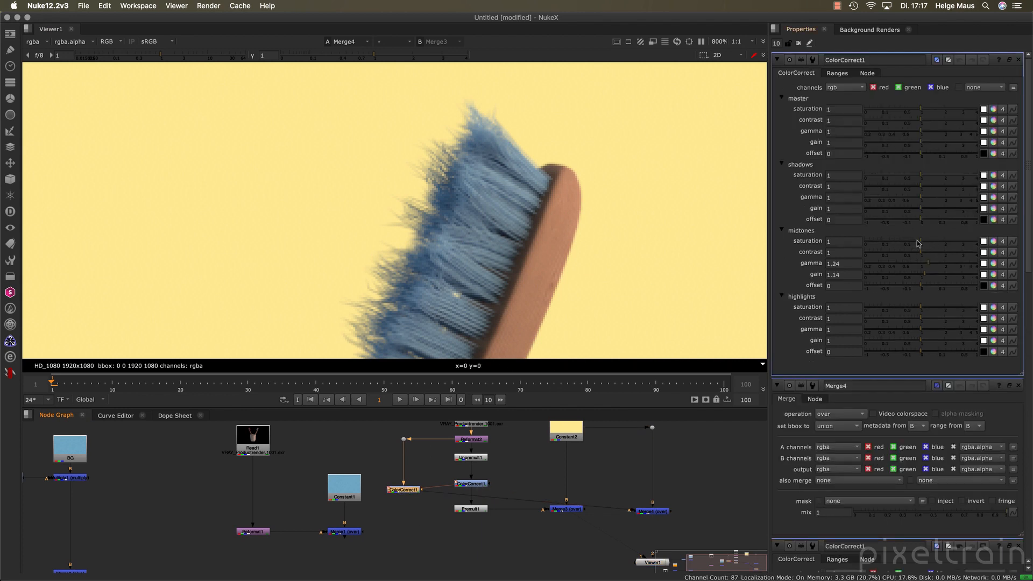
drag(921, 243, 933, 243)
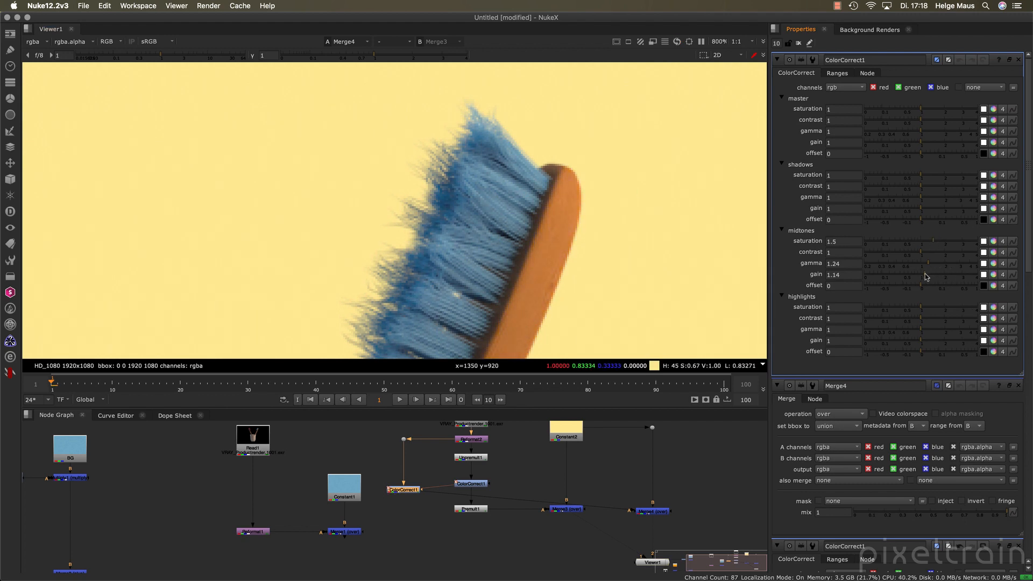
mouse_move(926, 276)
mouse_down()
mouse_move(911, 277)
mouse_move(933, 266)
mouse_up()
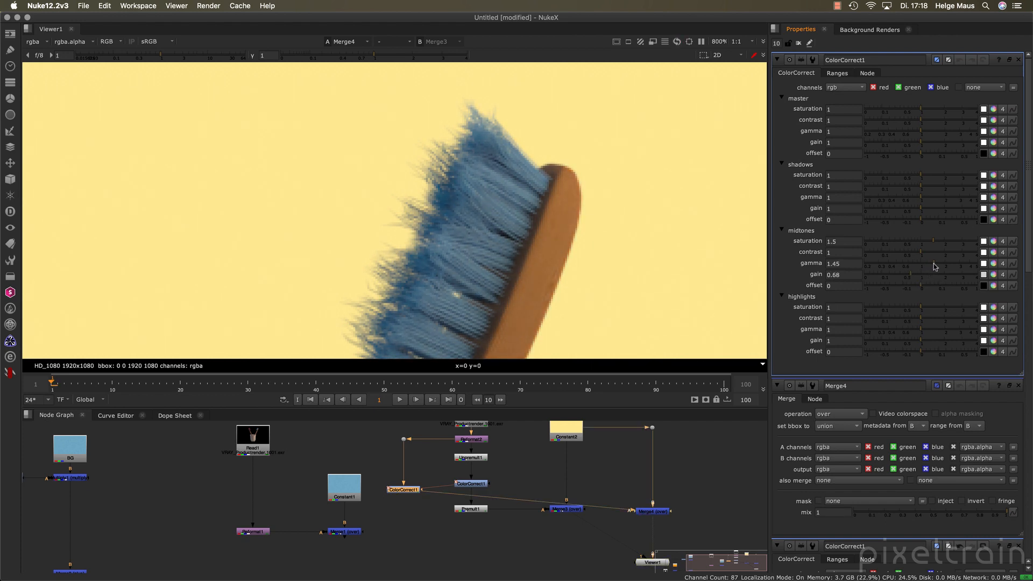
Step: Reassign viewer input 1 to Merge3 and viewer input 2 to Merge4
key(2)
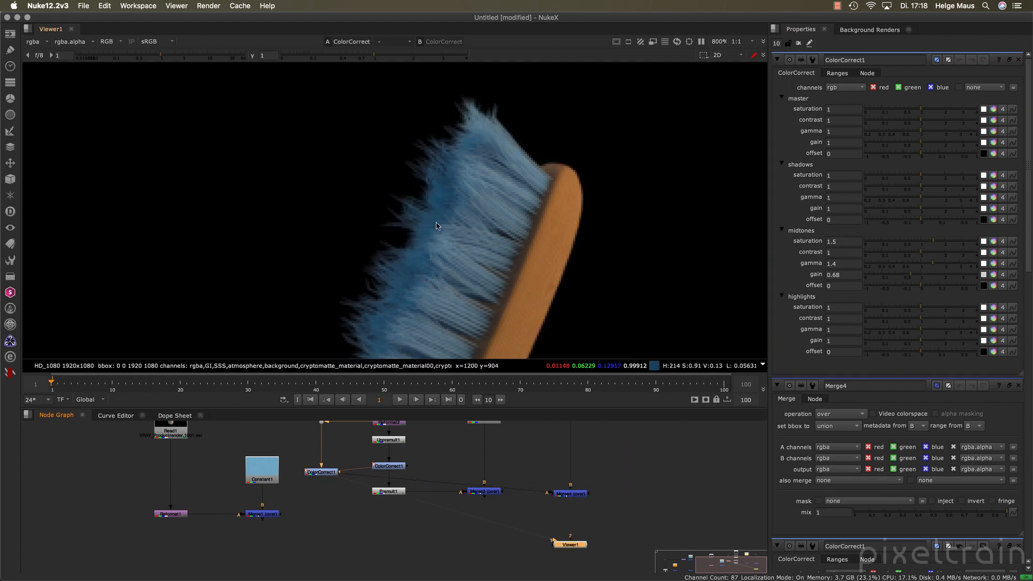
click(484, 493)
key(1)
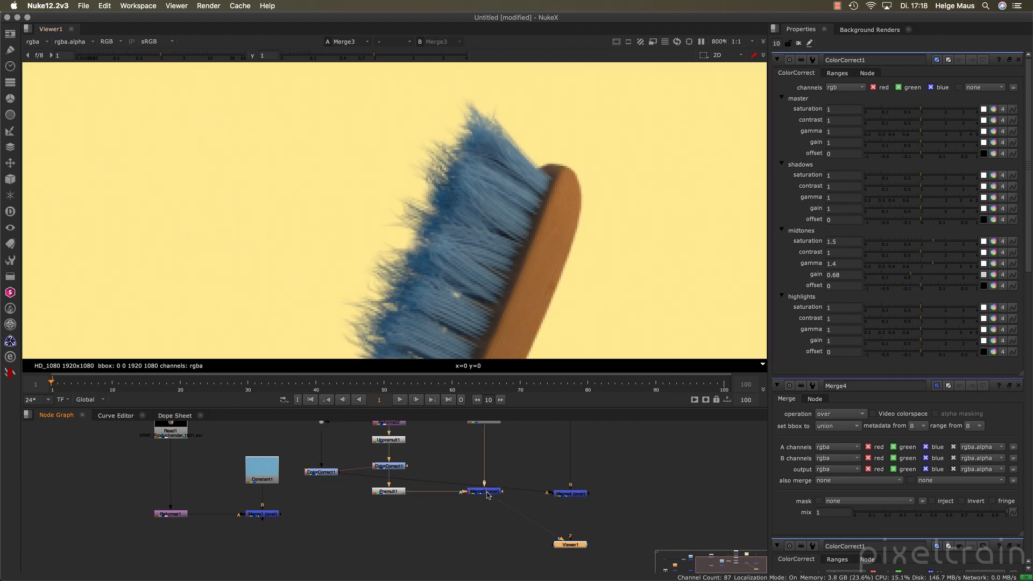
click(576, 494)
key(2)
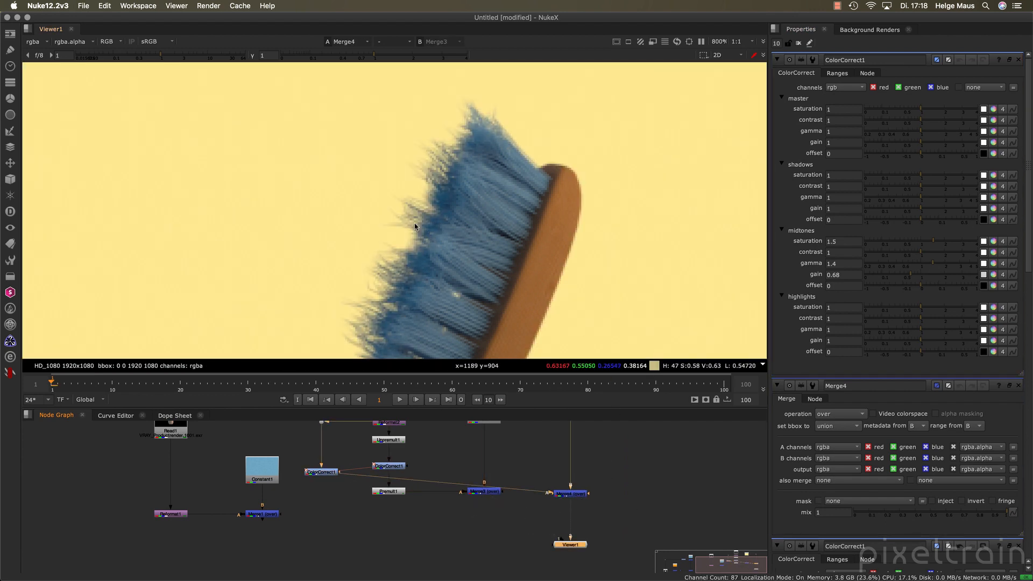
Step: Alternate between Merge3 and Merge4 to examine how the stronger color correction affects the blue bristles' edges
key(1)
key(2)
key(1)
key(2)
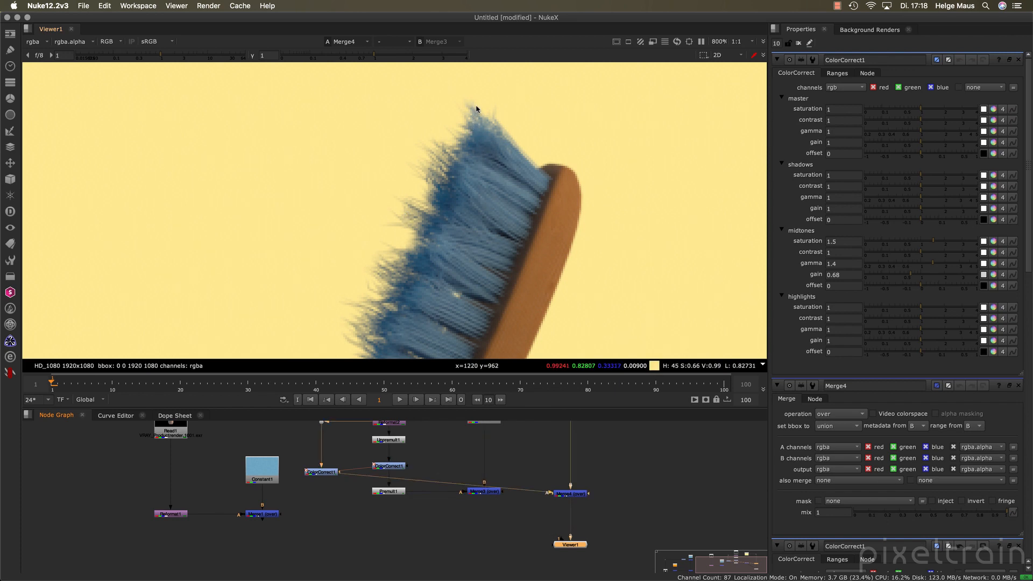
key(1)
key(2)
key(1)
key(2)
key(1)
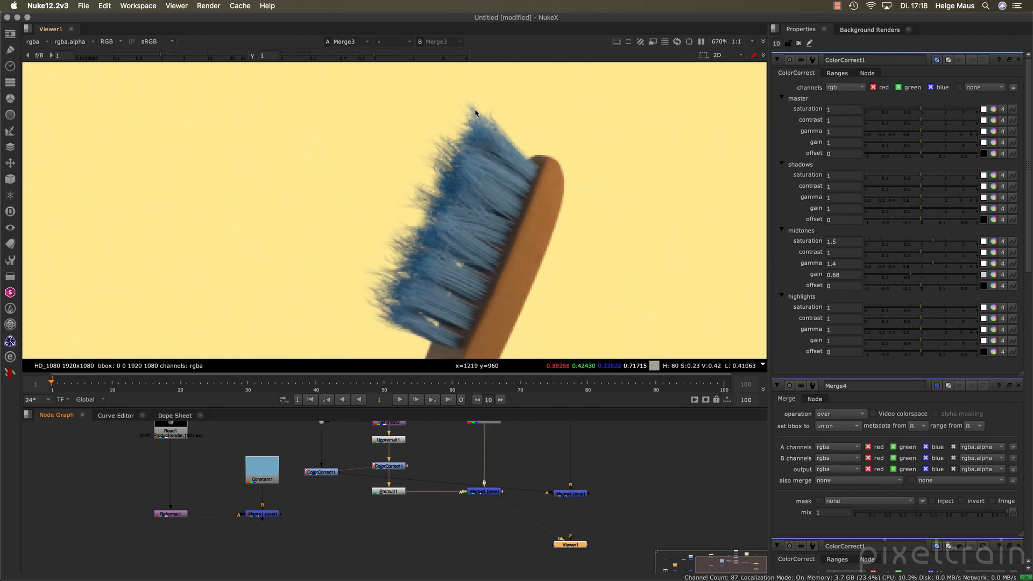
Step: Compare the Merge3 and Merge4 outputs at the purple toothbrush's bristle edges
scroll(473, 114, down, 3)
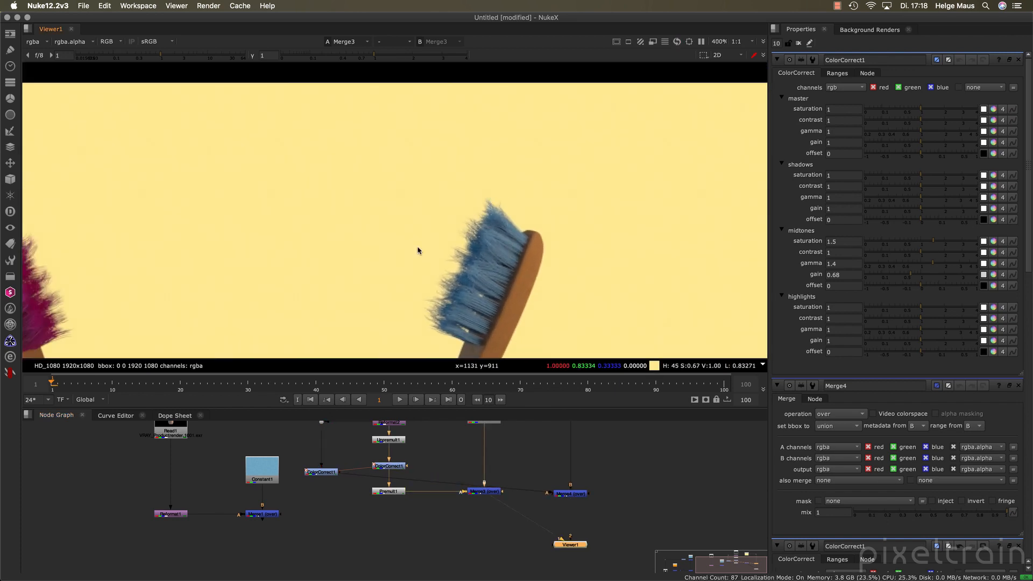
drag(417, 249, 638, 219)
scroll(387, 168, up, 3)
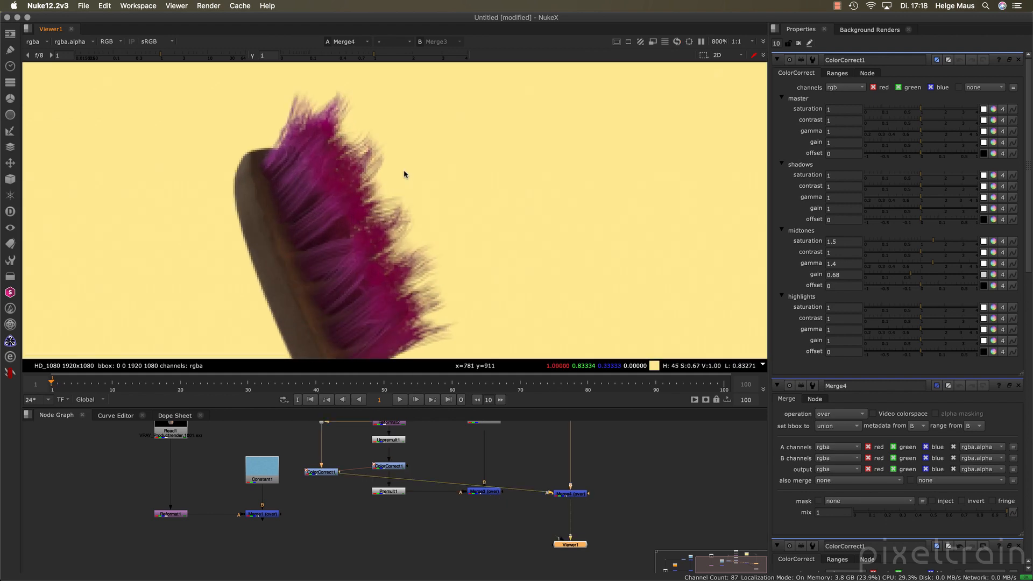
key(2)
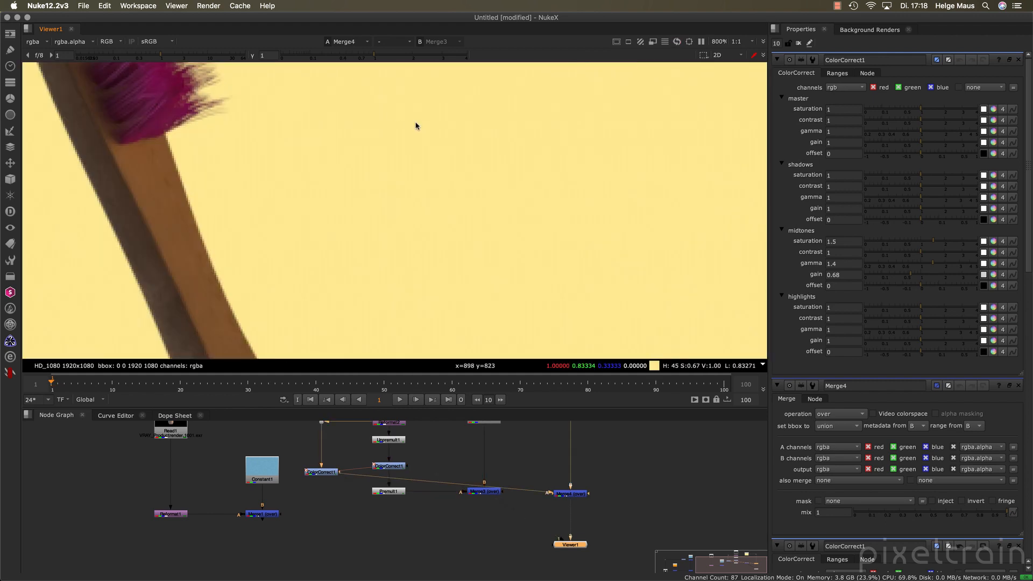
Step: Compare Merge3 and Merge4 close up at the tips of the blue toothbrush's bristles against the yellow background
scroll(415, 125, down, 5)
drag(467, 175, 366, 259)
key(1)
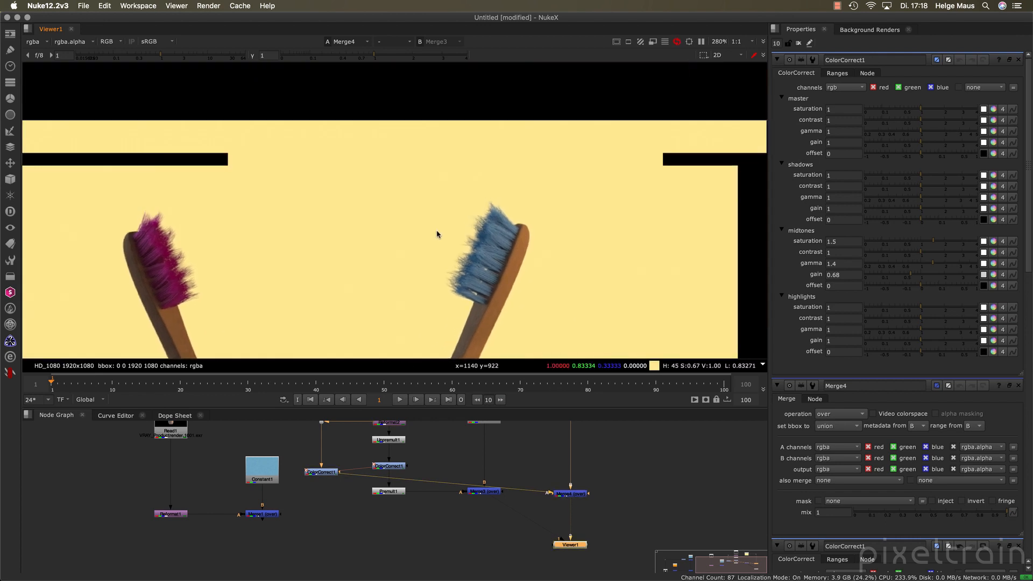
scroll(438, 231, up, 6)
key(2)
key(1)
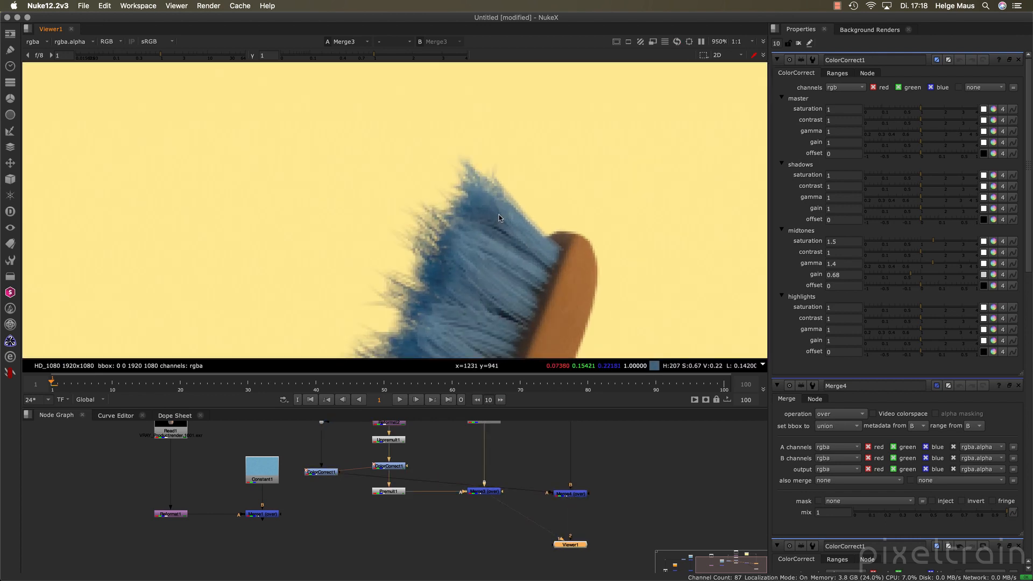
key(2)
key(1)
key(2)
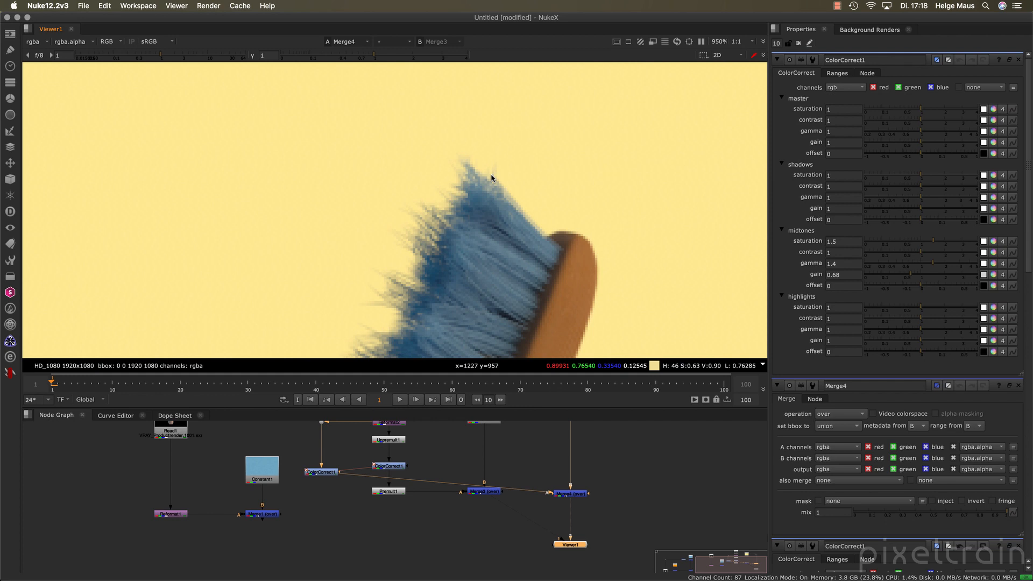
Step: Review the node chain Unpremult1, ColorCorrect1, Premult1 and Merge3 one node at a time in the node graph
drag(411, 522, 422, 554)
click(405, 500)
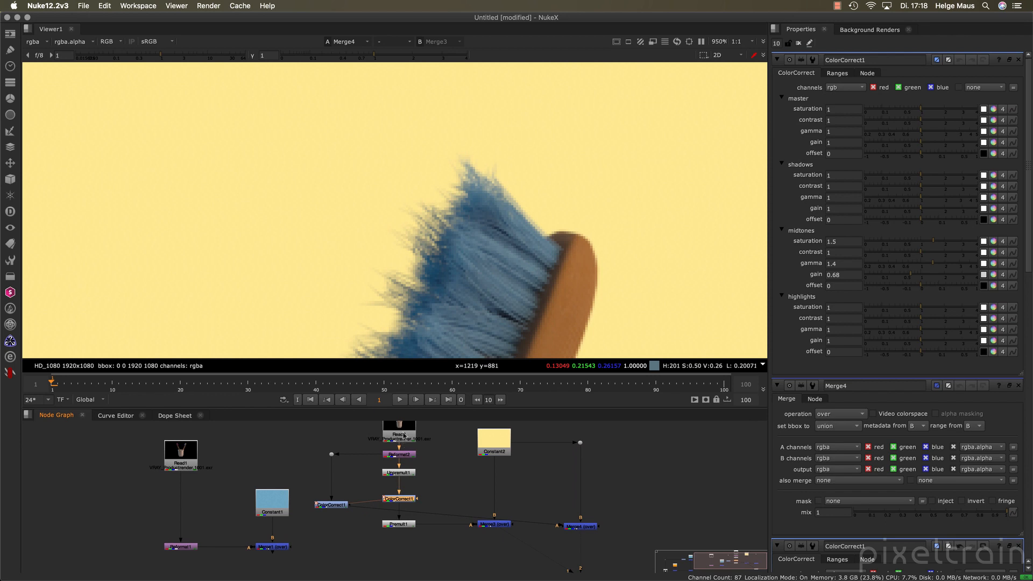
click(394, 473)
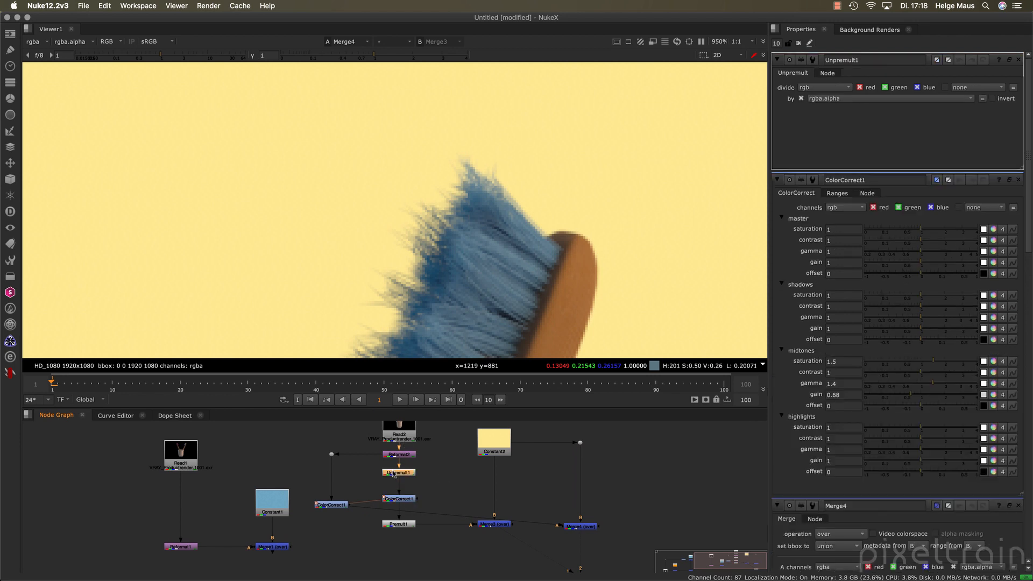
click(399, 499)
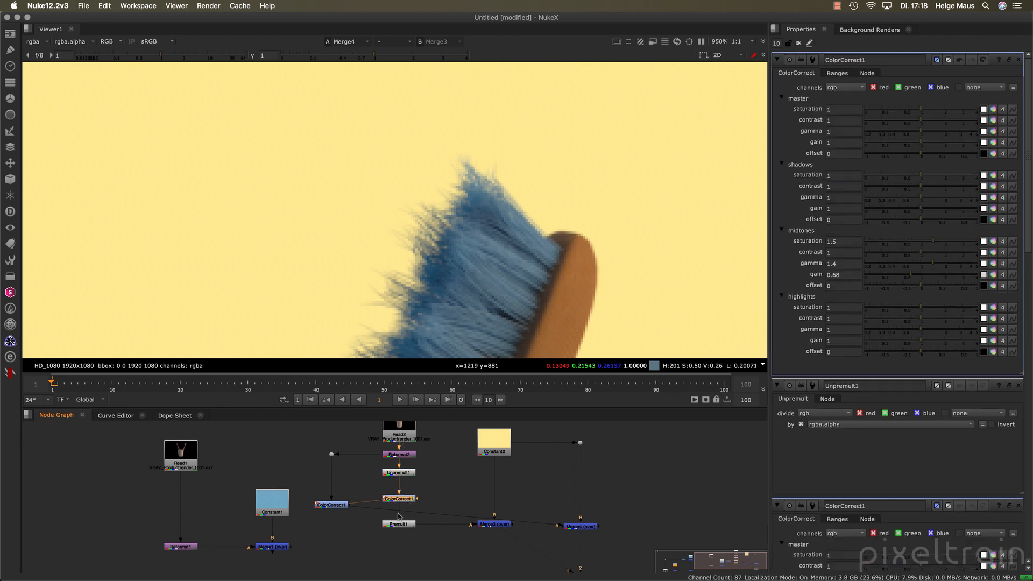
click(406, 524)
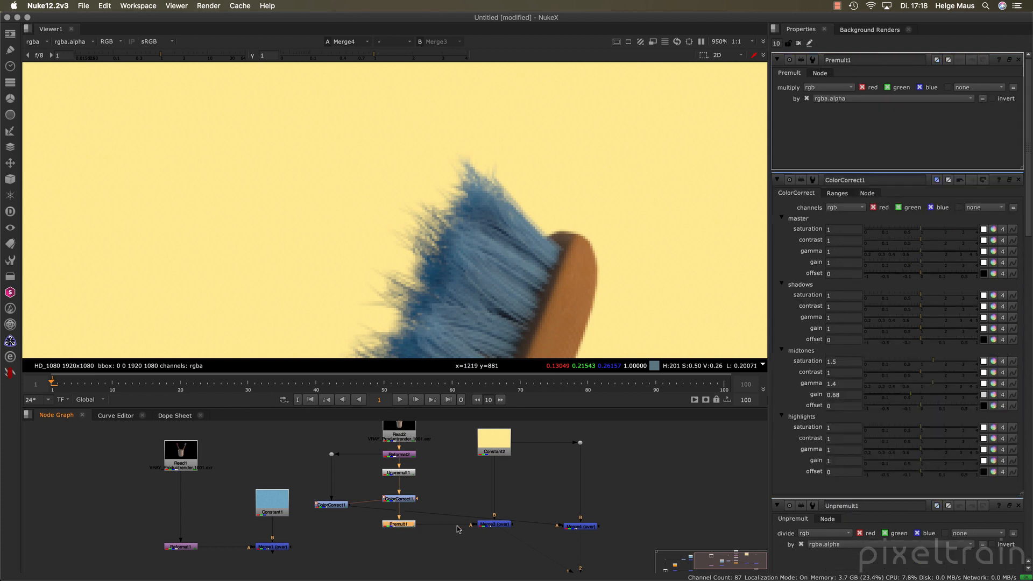
click(504, 524)
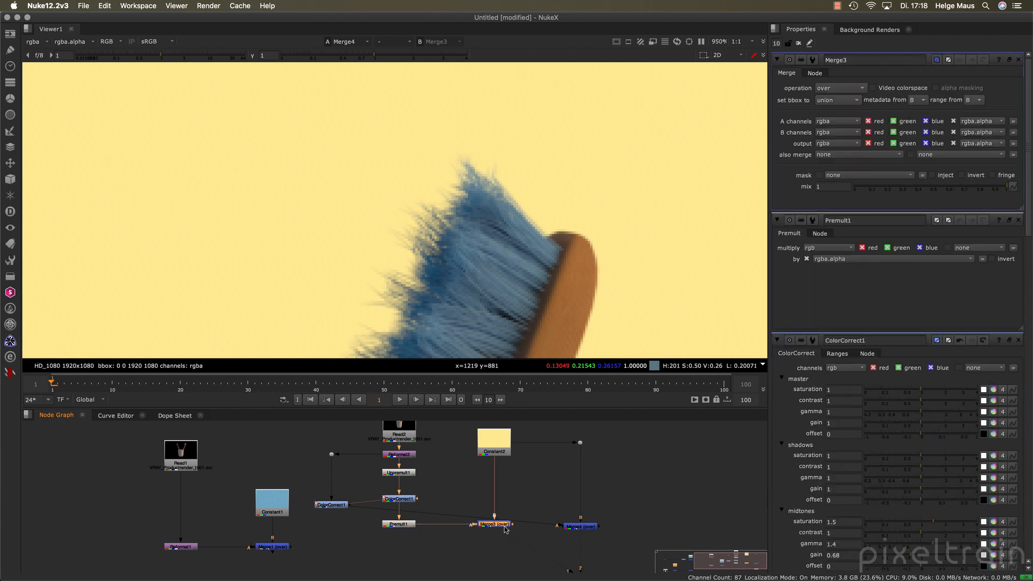
scroll(568, 198, down, 6)
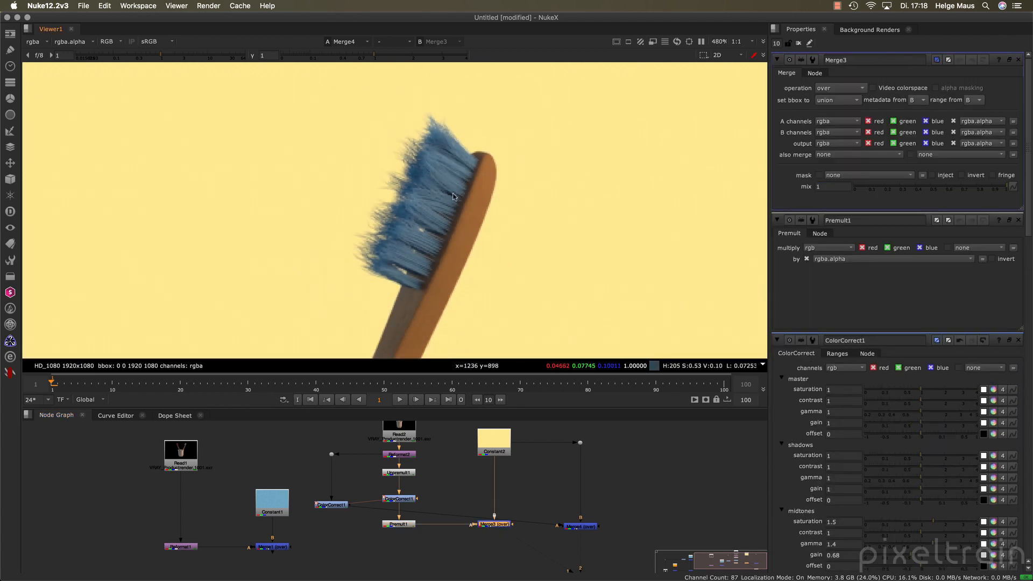